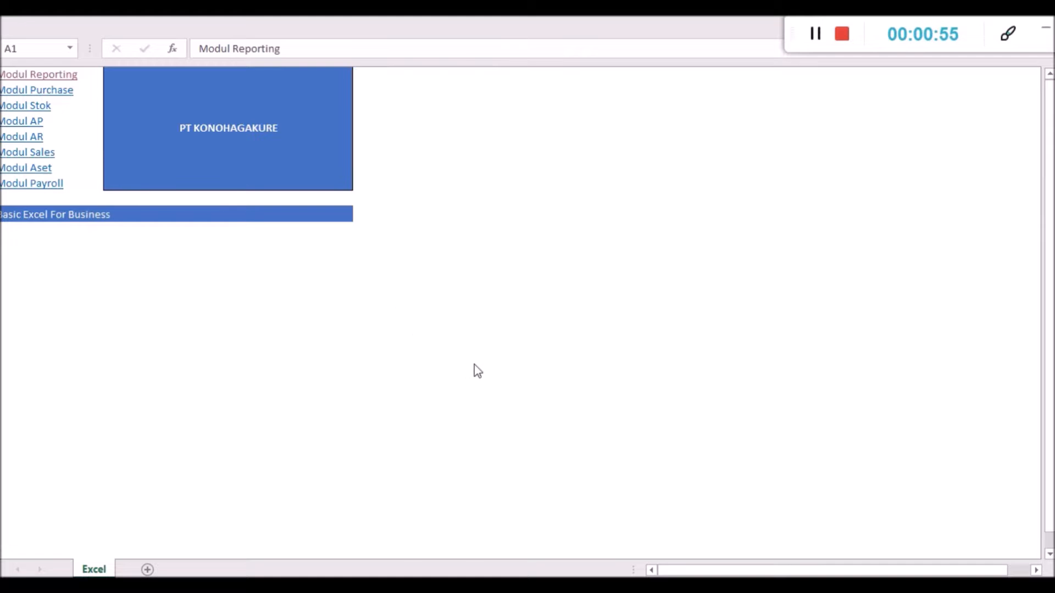
- Switch to the Notepad transaction list and review the first two lines, covering the August capital contributions
{"action": "mouse_move", "coordinate": [624, 586]}
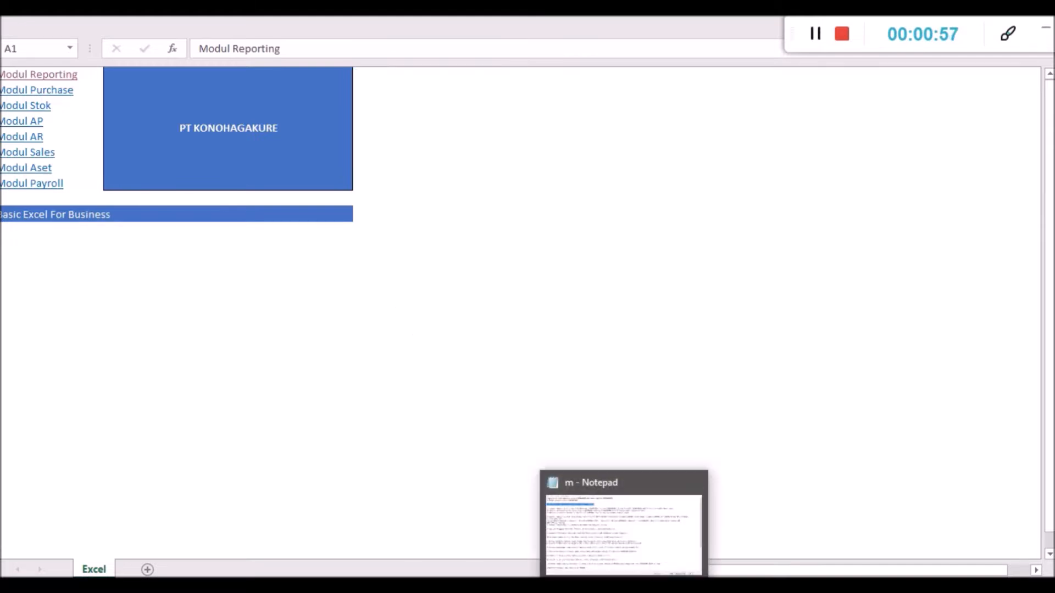
{"action": "left_click", "coordinate": [624, 525]}
{"action": "left_click", "coordinate": [186, 236]}
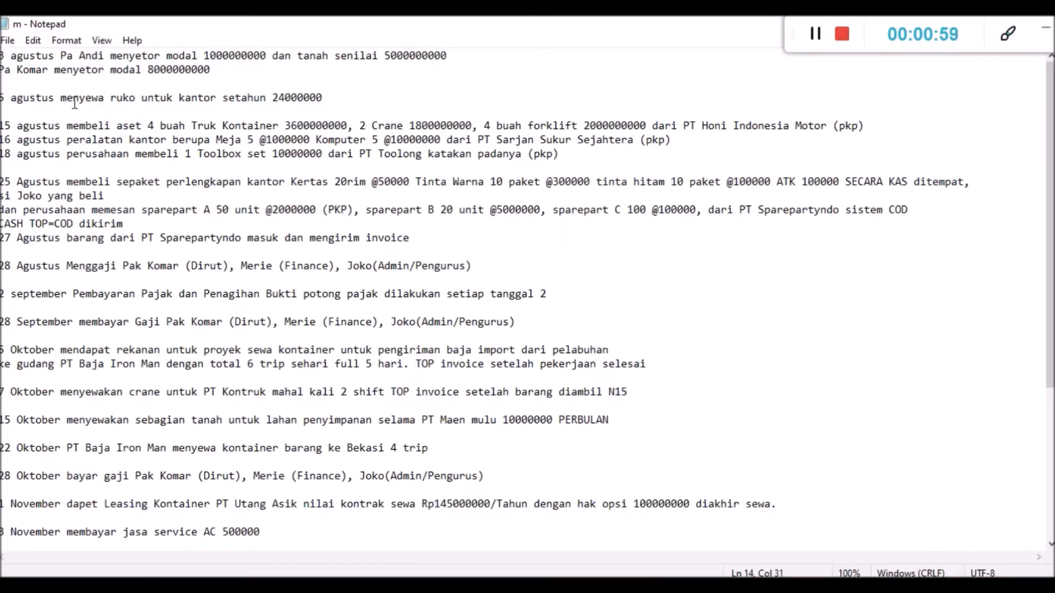
{"action": "left_click", "coordinate": [60, 69]}
{"action": "left_click_drag", "start_coordinate": [2, 55], "coordinate": [214, 78]}
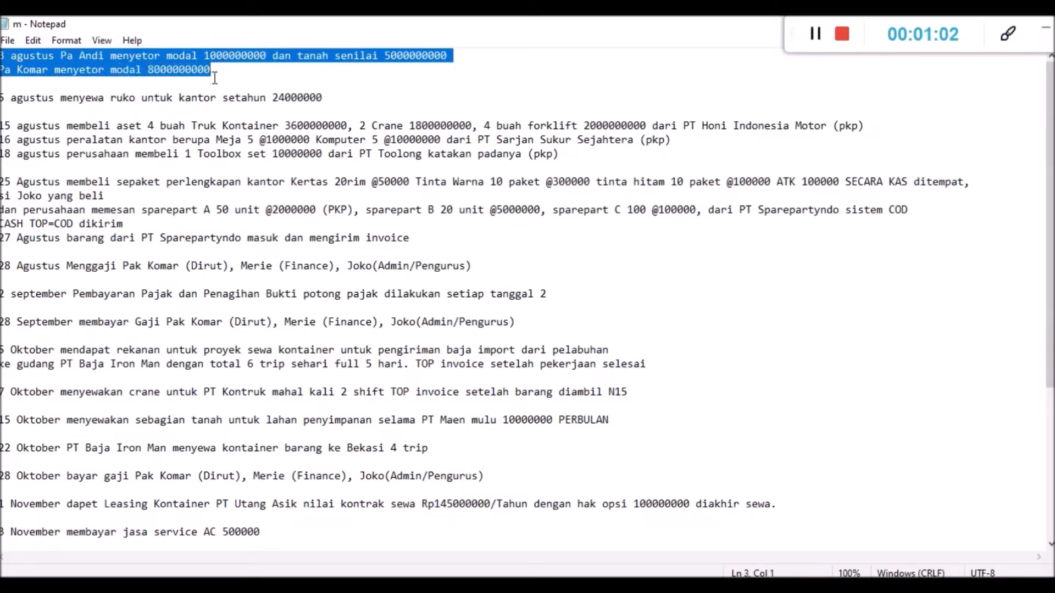
{"action": "left_click", "coordinate": [166, 69]}
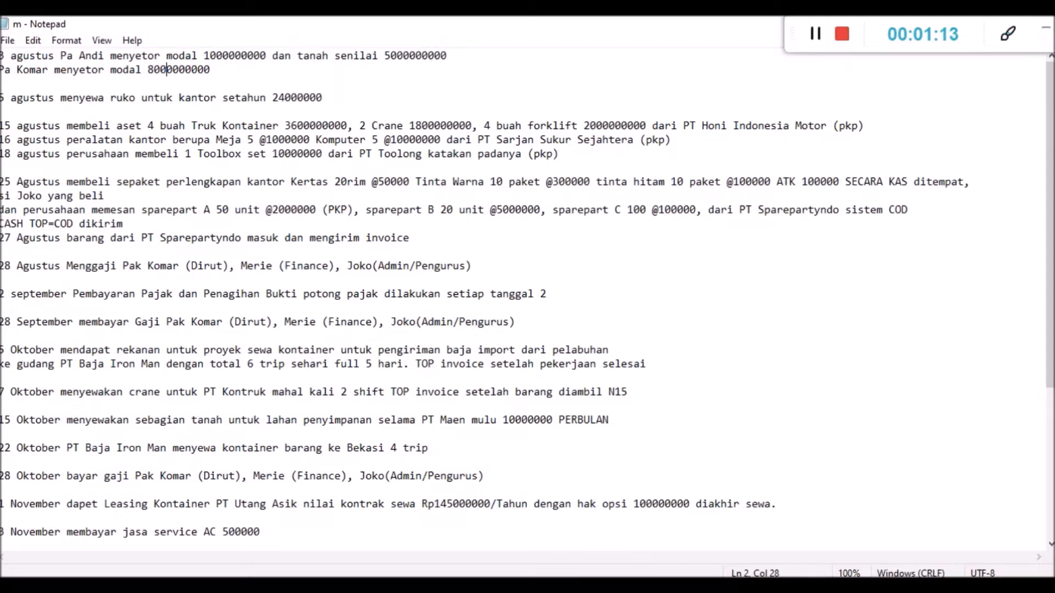
- Return to the Excel index, open the Modul Reporting workbook and go to its Jurnal Umum sheet
{"action": "left_click", "coordinate": [625, 587]}
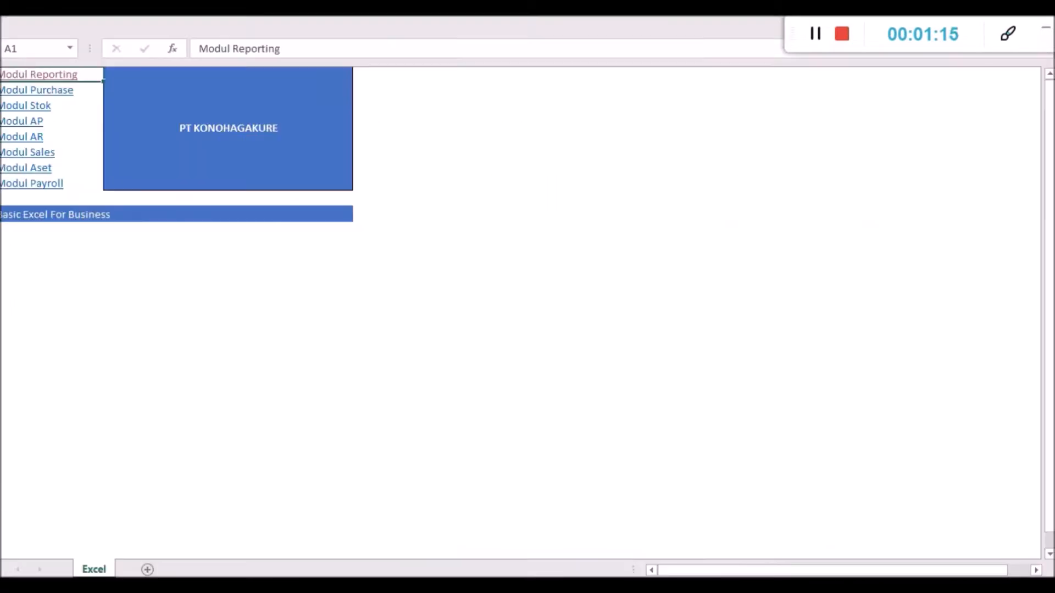
{"action": "left_click", "coordinate": [32, 78]}
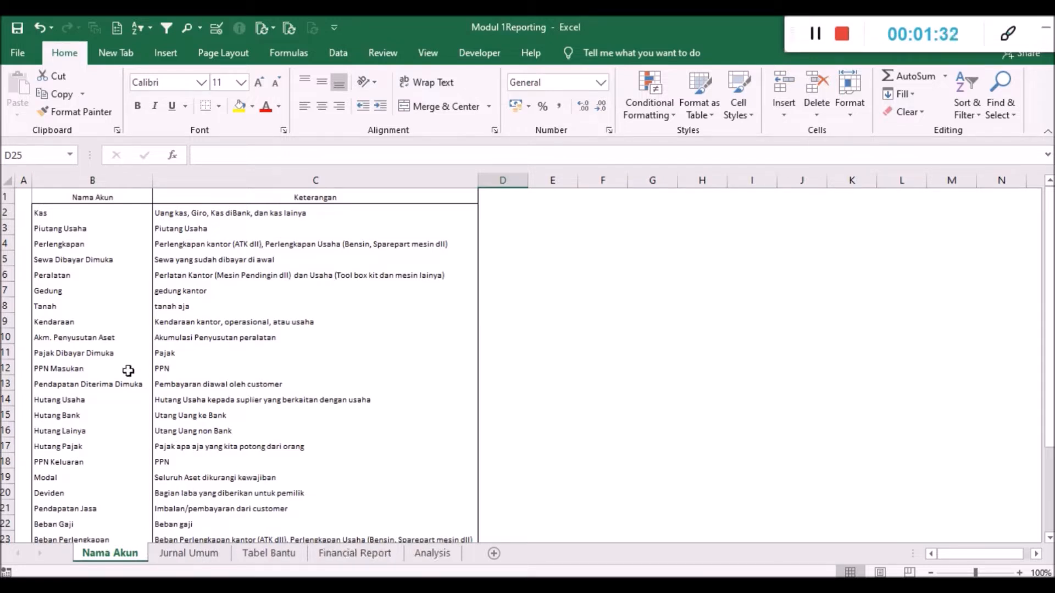
{"action": "left_click", "coordinate": [175, 555]}
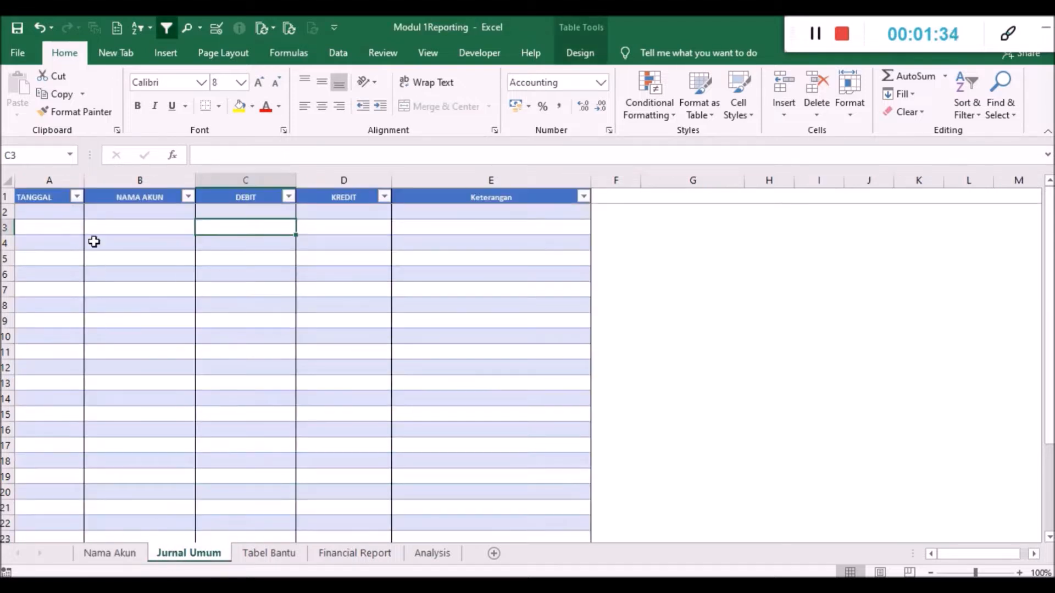
- Set the first three journal account names, in B2 to B4, to Kas, Tanah and Modal
{"action": "left_click", "coordinate": [117, 213]}
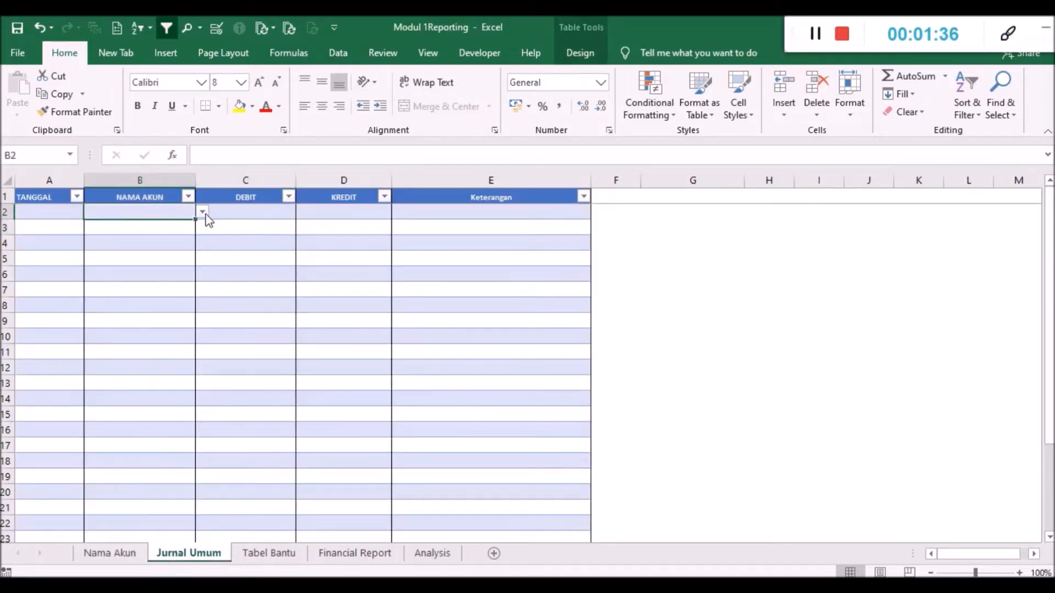
{"action": "left_click", "coordinate": [202, 212]}
{"action": "left_click", "coordinate": [165, 235]}
{"action": "left_click", "coordinate": [165, 227]}
{"action": "left_click", "coordinate": [203, 228]}
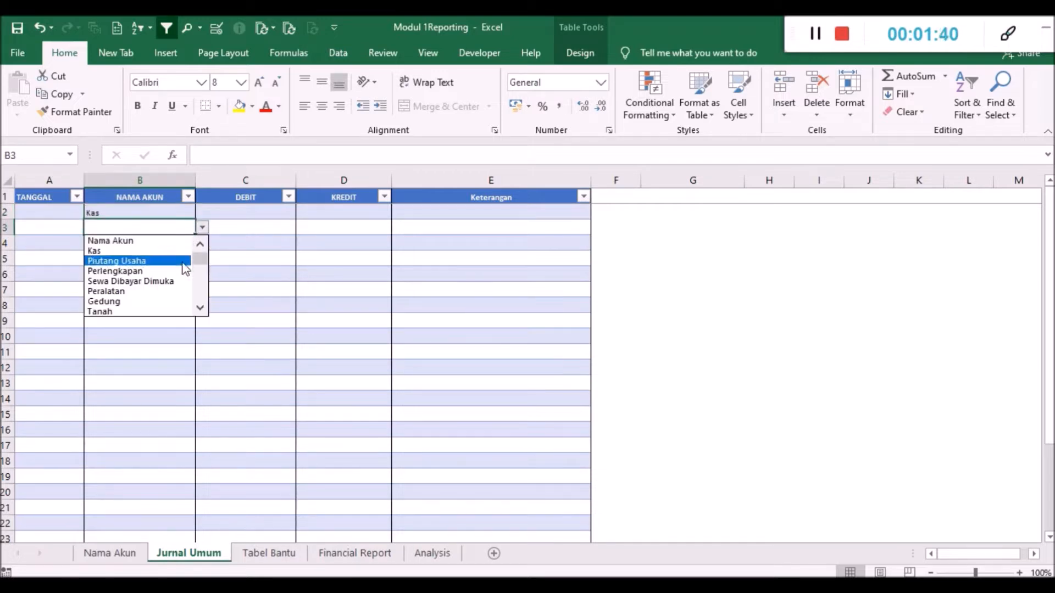
{"action": "left_click", "coordinate": [162, 311]}
{"action": "left_click", "coordinate": [152, 246]}
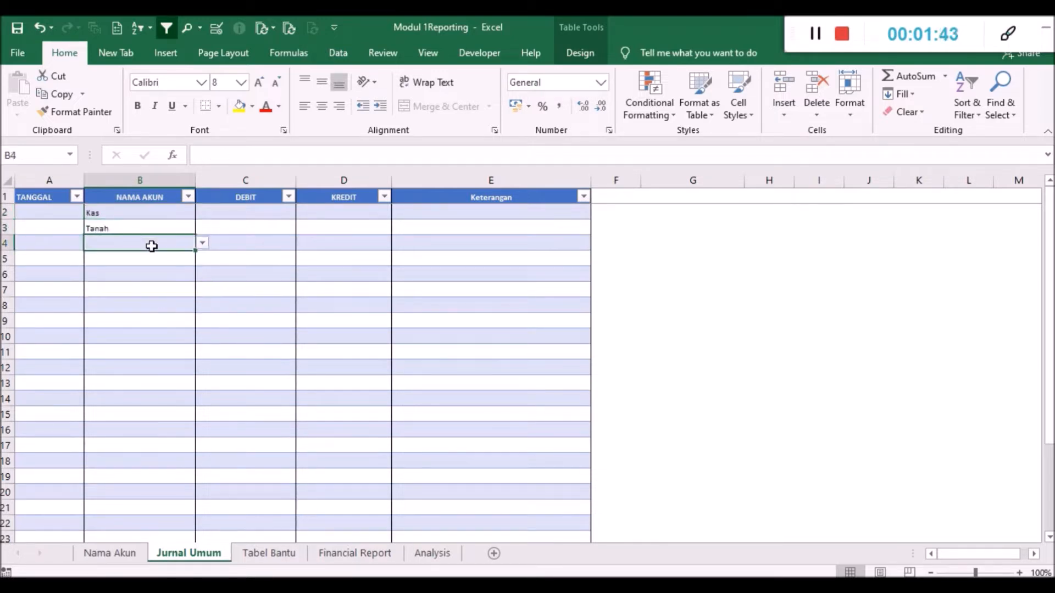
{"action": "left_click", "coordinate": [201, 245]}
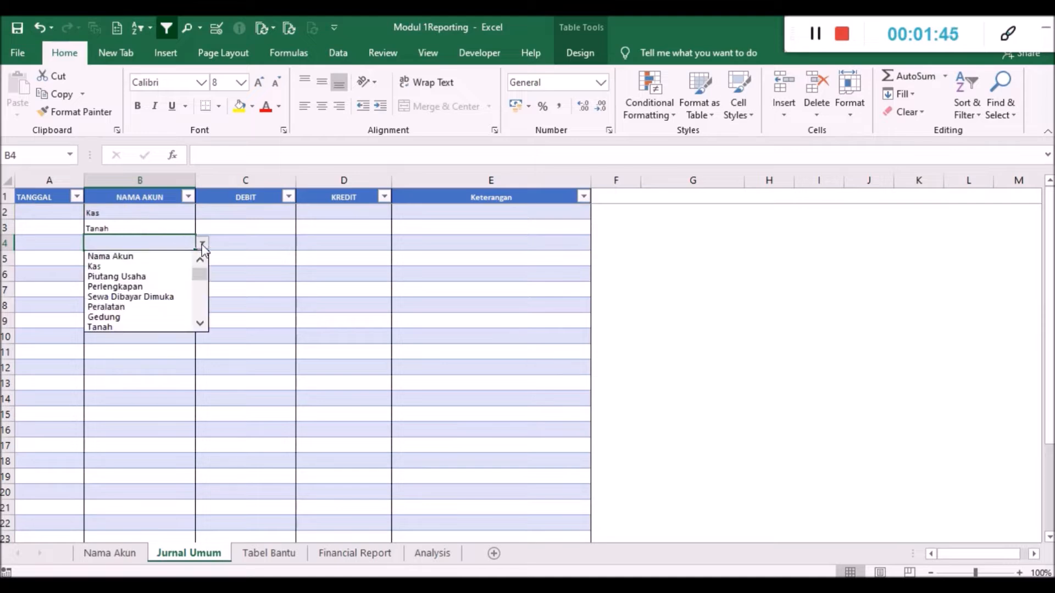
{"action": "left_click", "coordinate": [198, 306]}
{"action": "left_click", "coordinate": [203, 312]}
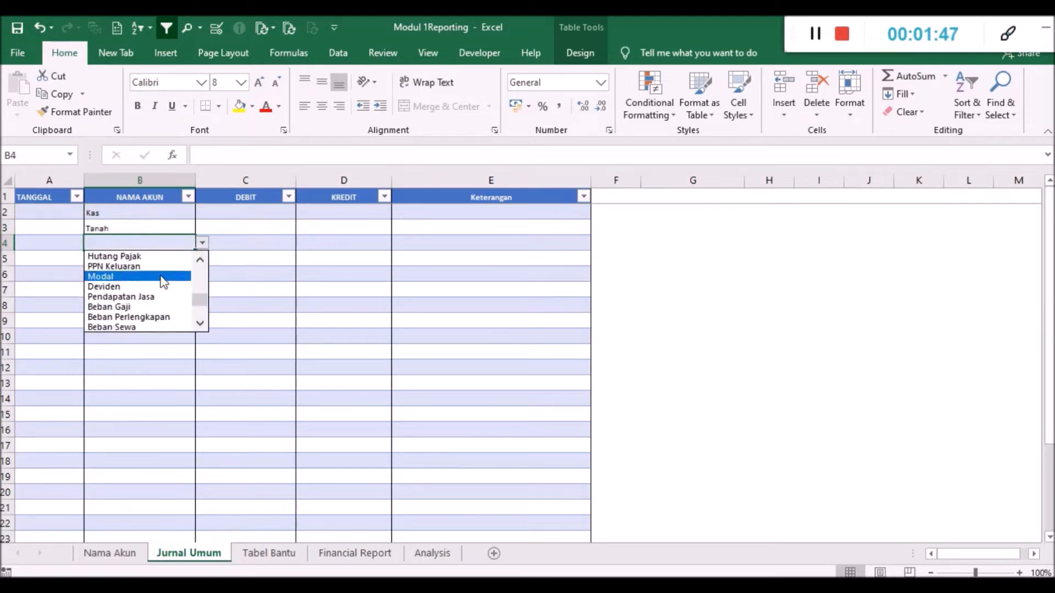
{"action": "left_click", "coordinate": [181, 276]}
{"action": "left_click", "coordinate": [134, 233]}
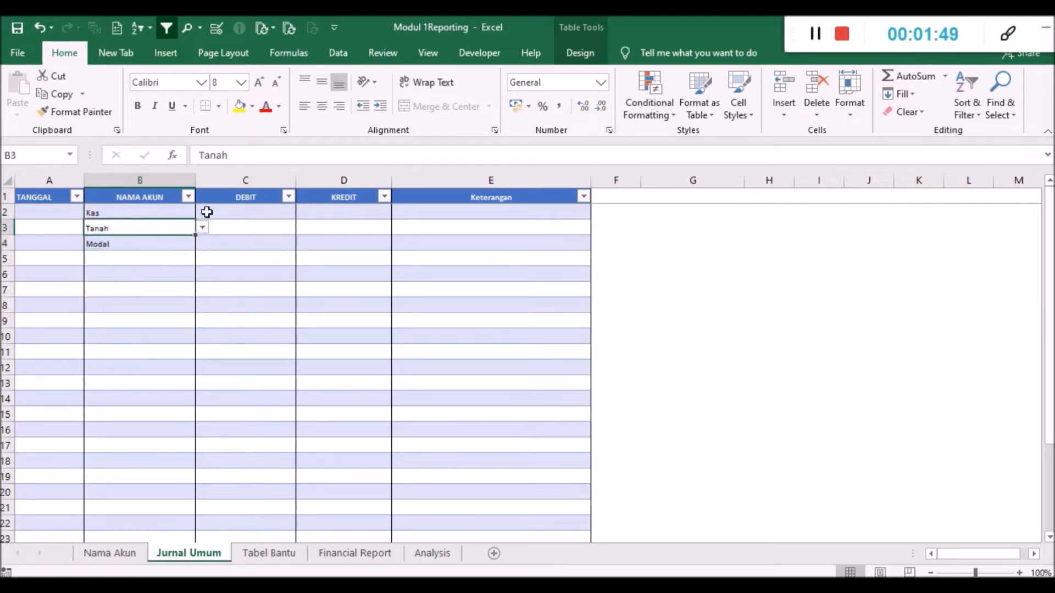
{"action": "left_click", "coordinate": [220, 212]}
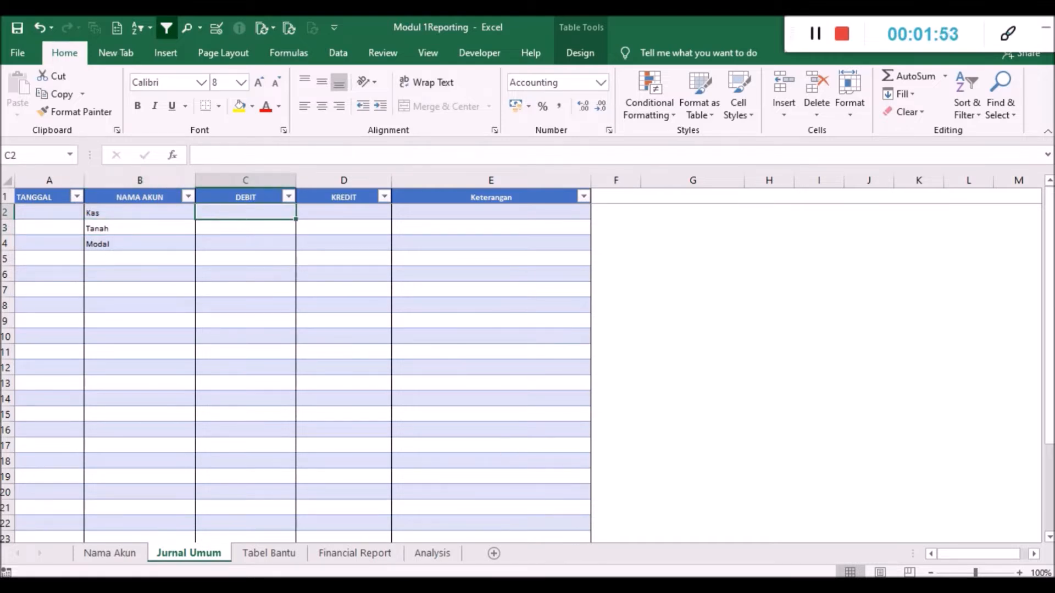
{"action": "key", "text": "alt+Tab"}
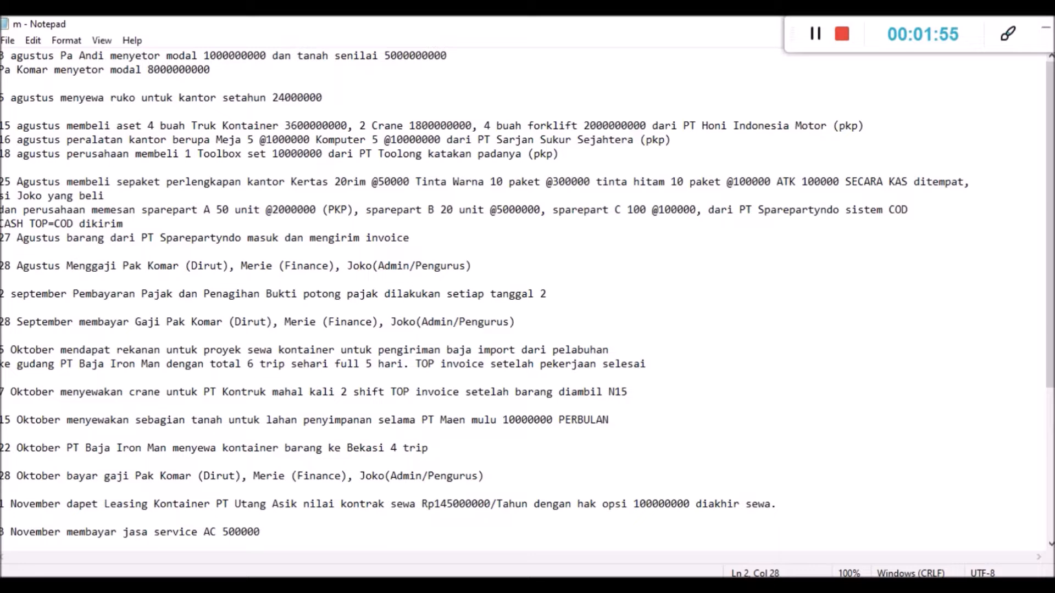
{"action": "key", "text": "alt+Tab"}
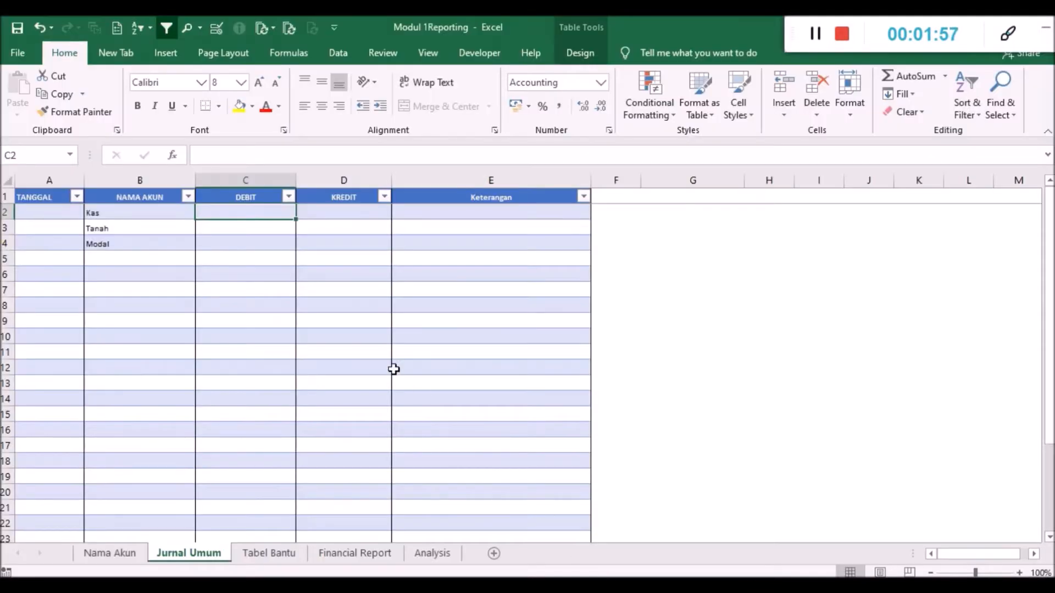
{"action": "type", "text": "9000000000"}
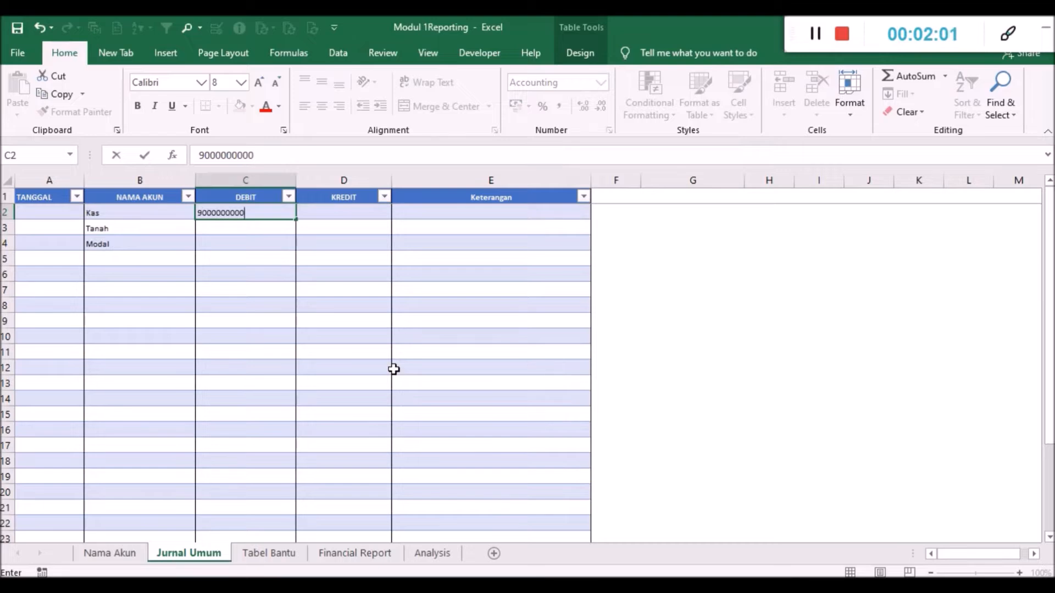
{"action": "key", "text": "Return"}
{"action": "type", "text": "500"}
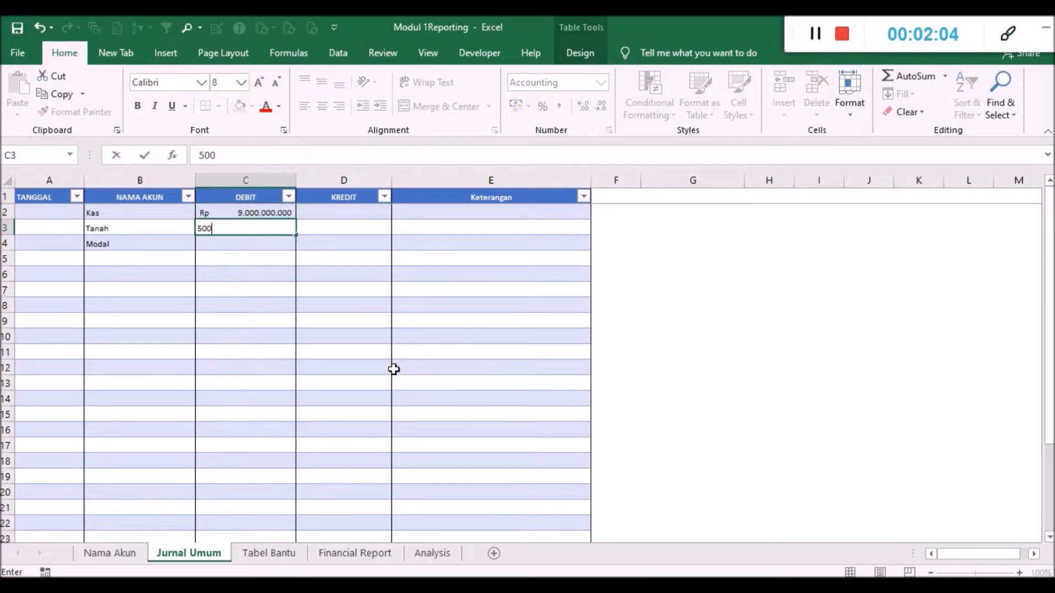
{"action": "type", "text": "0000000"}
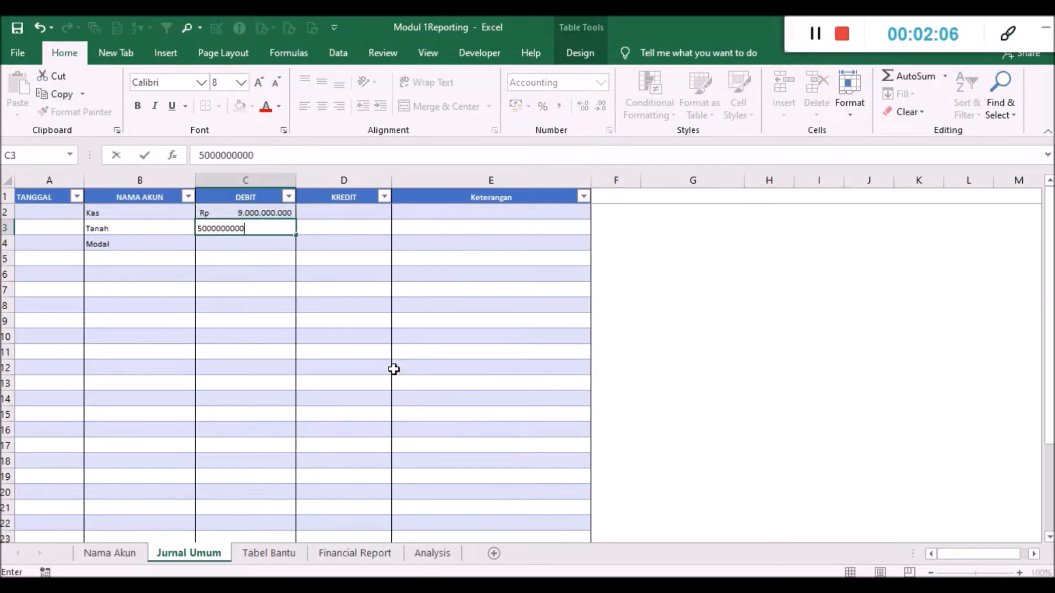
{"action": "key", "text": "Return"}
{"action": "key", "text": "Right"}
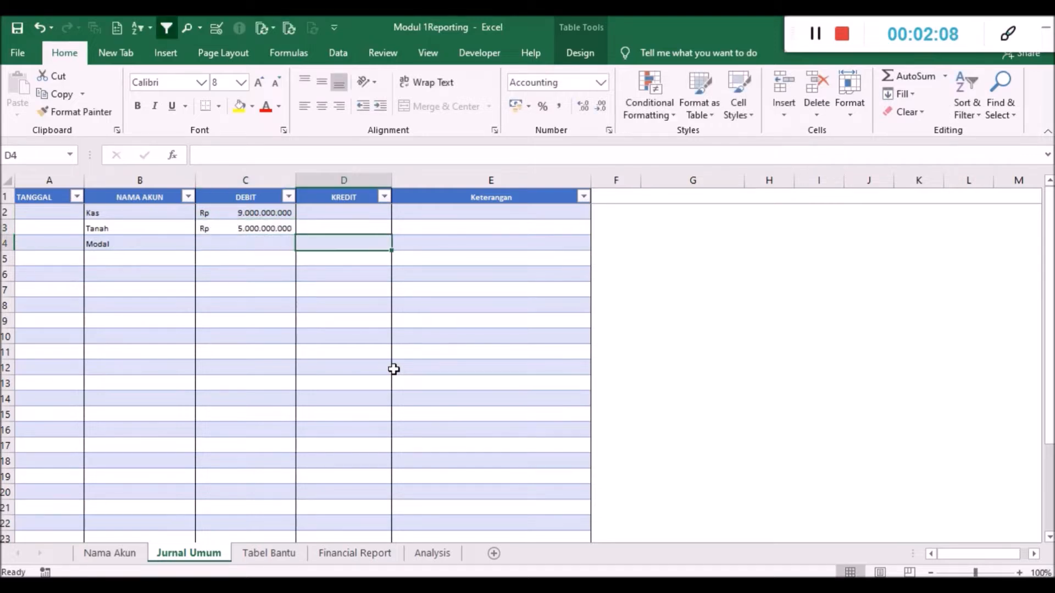
{"action": "type", "text": "14000000000"}
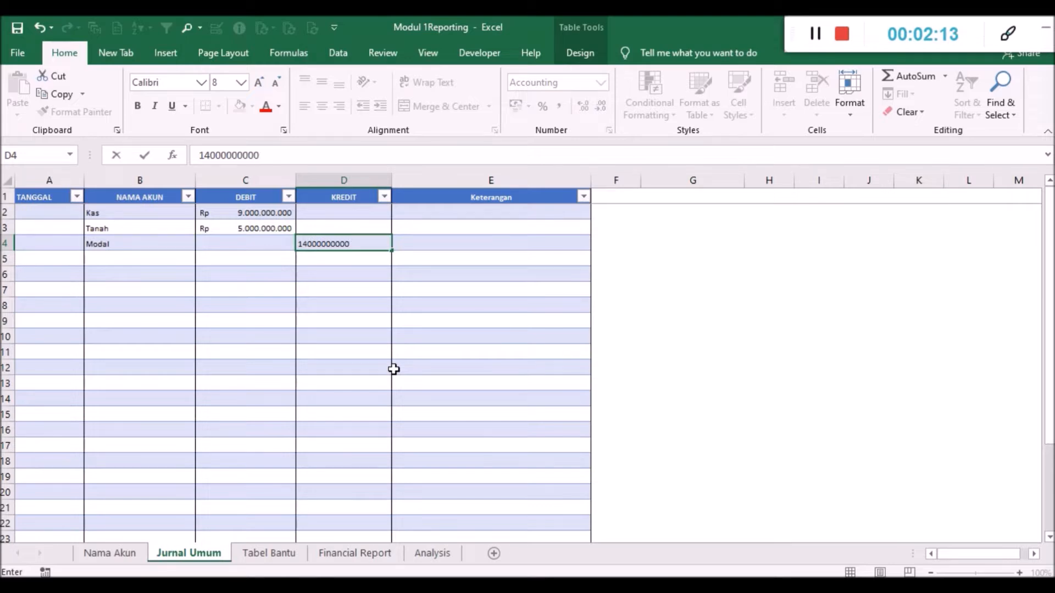
{"action": "key", "text": "Return"}
{"action": "key", "text": "Up"}
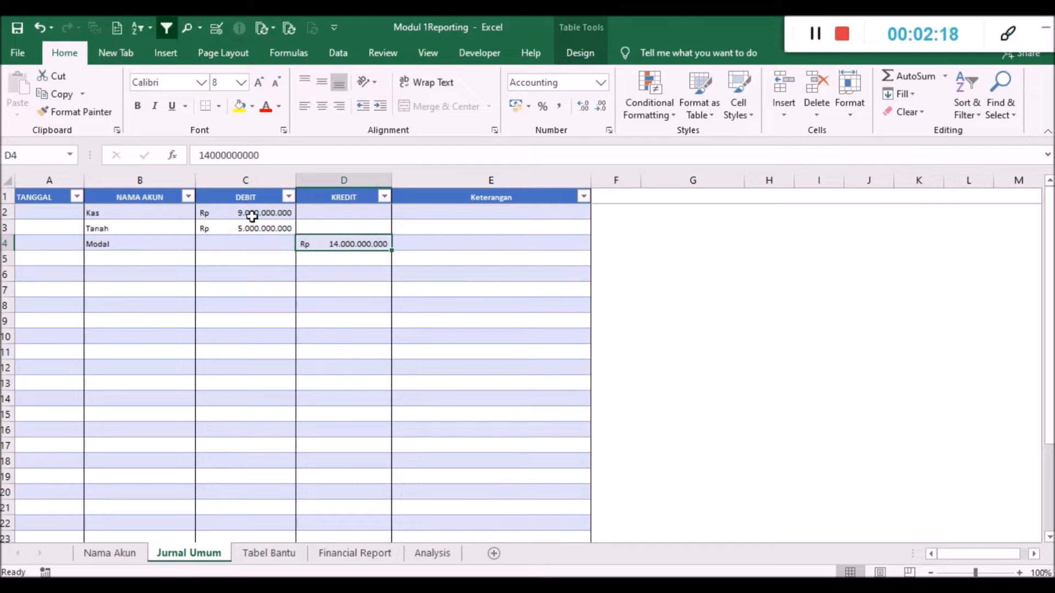
{"action": "left_click_drag", "start_coordinate": [142, 212], "coordinate": [254, 228]}
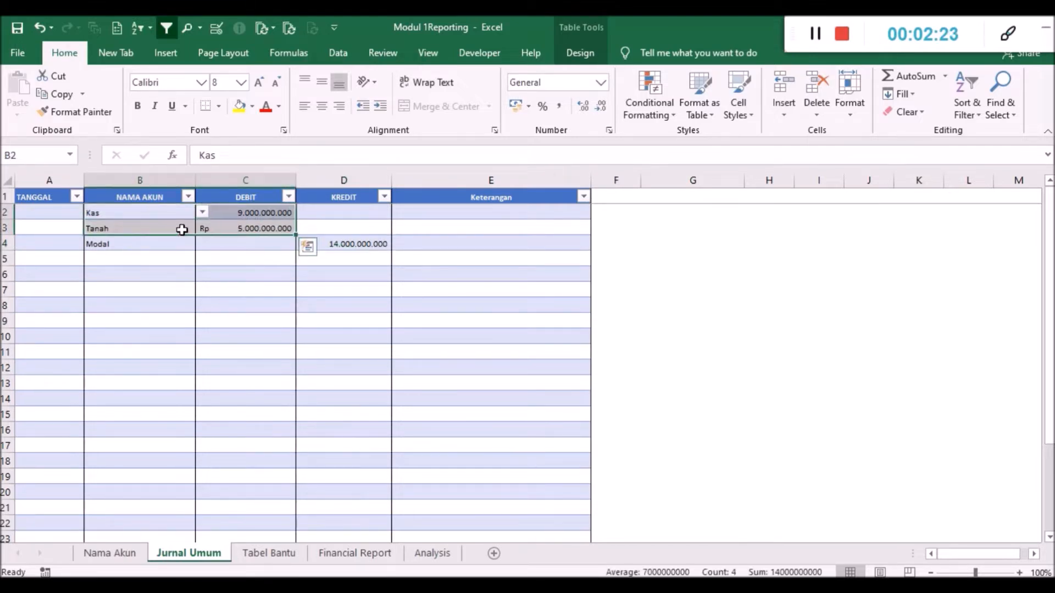
{"action": "left_click", "coordinate": [239, 212]}
- Enter the date 03/08/2019 for the Kas row and copy it to the Tanah and Modal rows
{"action": "left_click", "coordinate": [61, 211]}
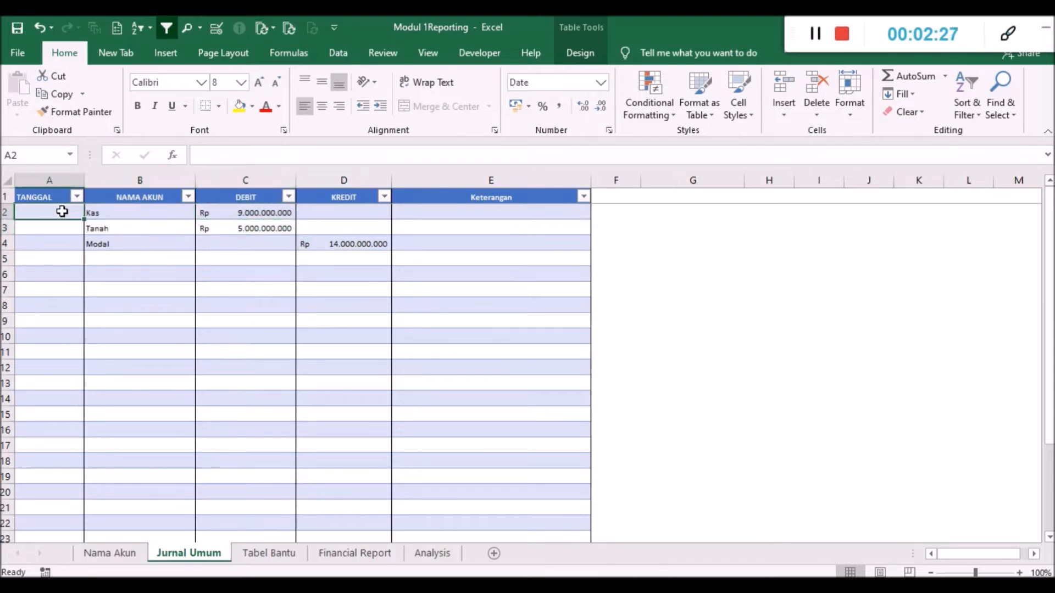
{"action": "type", "text": "3/8/2019"}
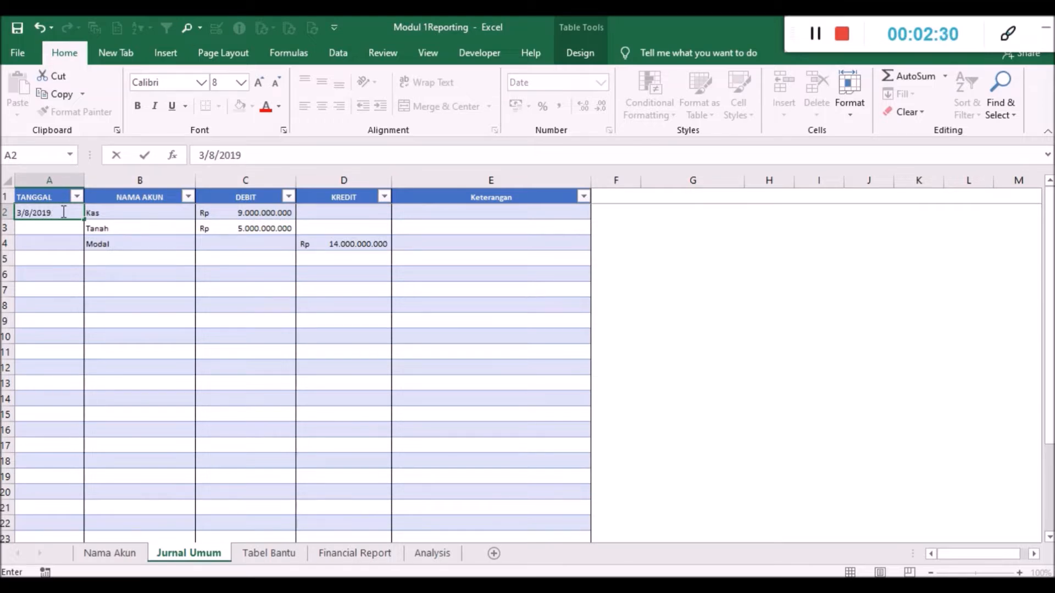
{"action": "key", "text": "ctrl+Return"}
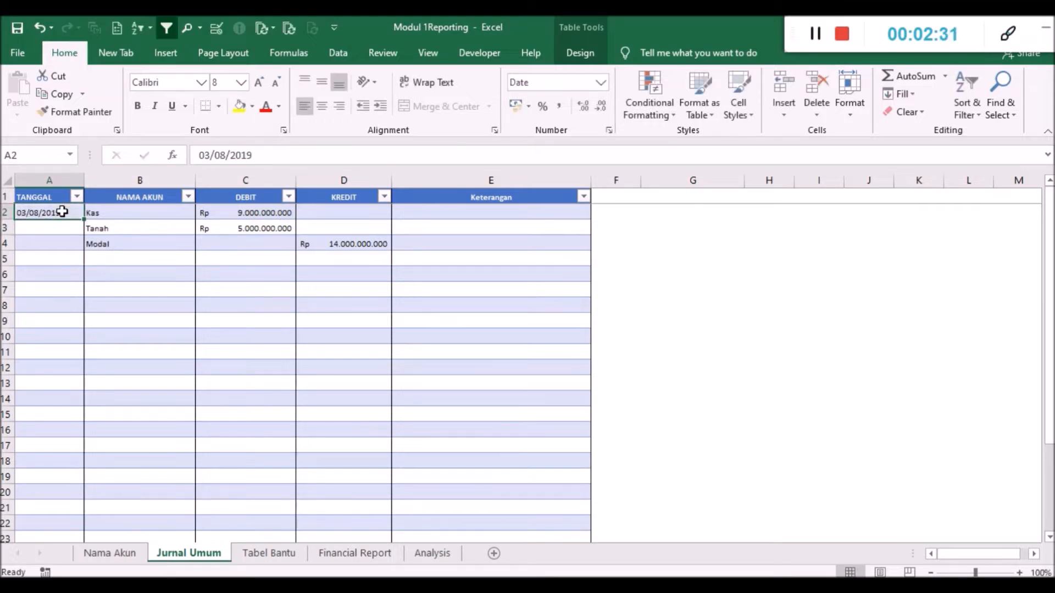
{"action": "key", "text": "ctrl+c"}
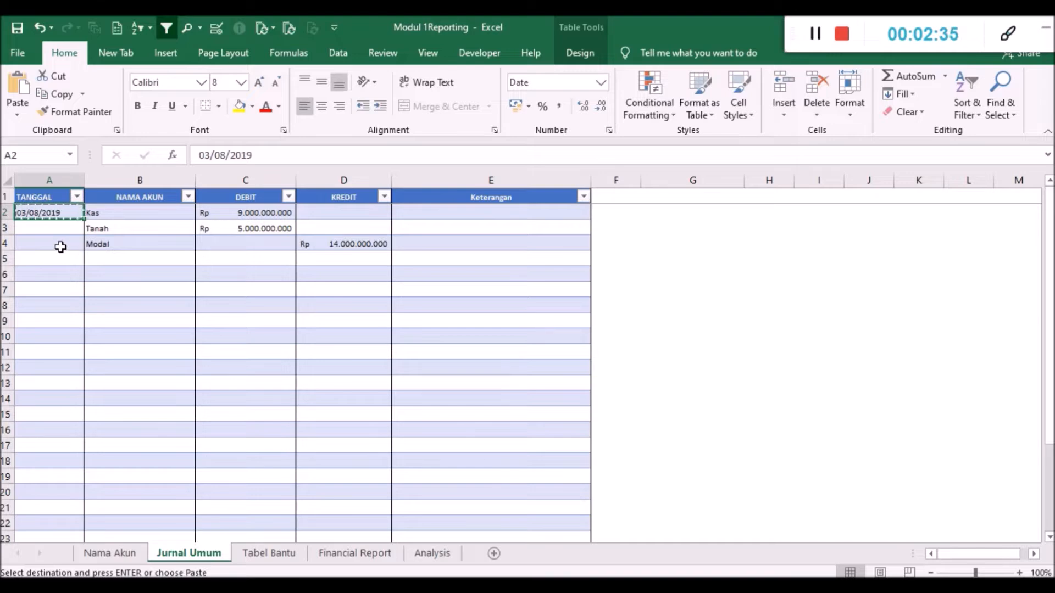
{"action": "left_click_drag", "start_coordinate": [58, 228], "coordinate": [58, 243]}
{"action": "key", "text": "ctrl+v"}
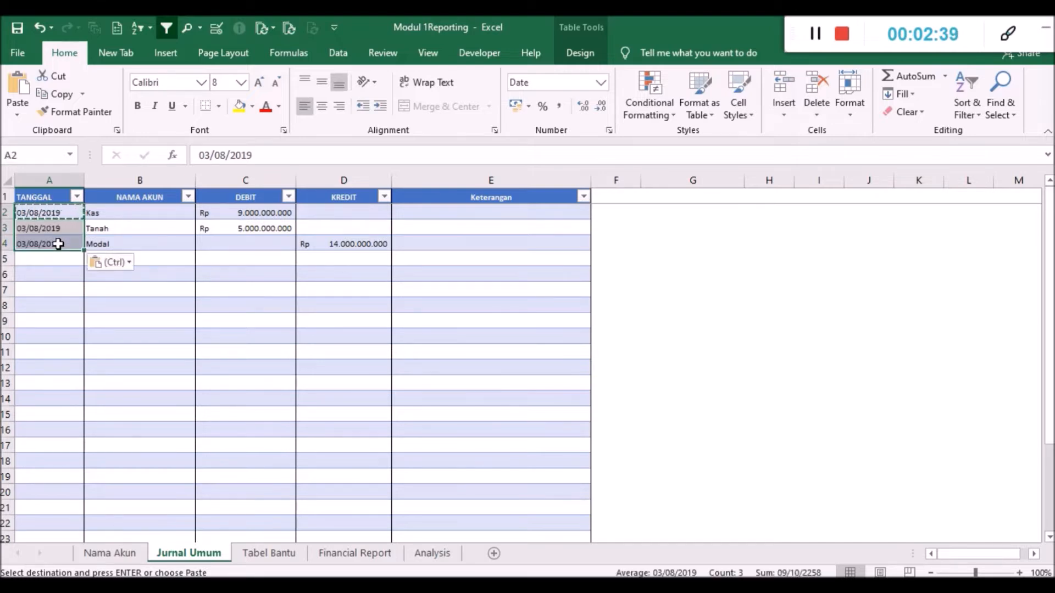
- Enter "Modal" as the Keterangan of the Kas row
{"action": "left_click", "coordinate": [176, 261]}
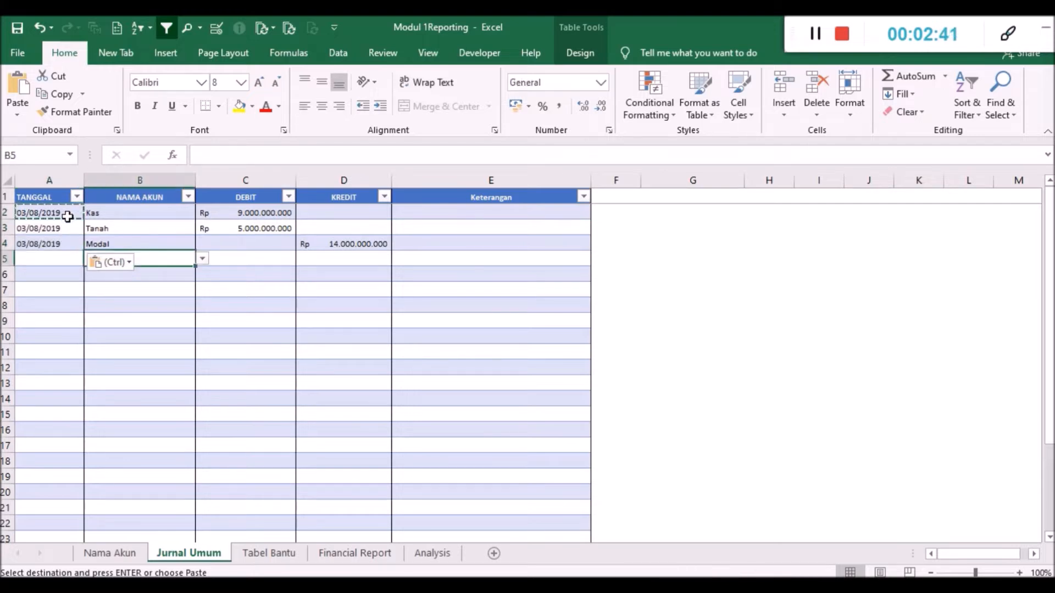
{"action": "left_click", "coordinate": [225, 247]}
{"action": "left_click", "coordinate": [357, 243]}
{"action": "left_click", "coordinate": [426, 240]}
{"action": "left_click", "coordinate": [427, 230]}
{"action": "left_click", "coordinate": [417, 213]}
{"action": "type", "text": "Modal"}
{"action": "key", "text": "Return"}
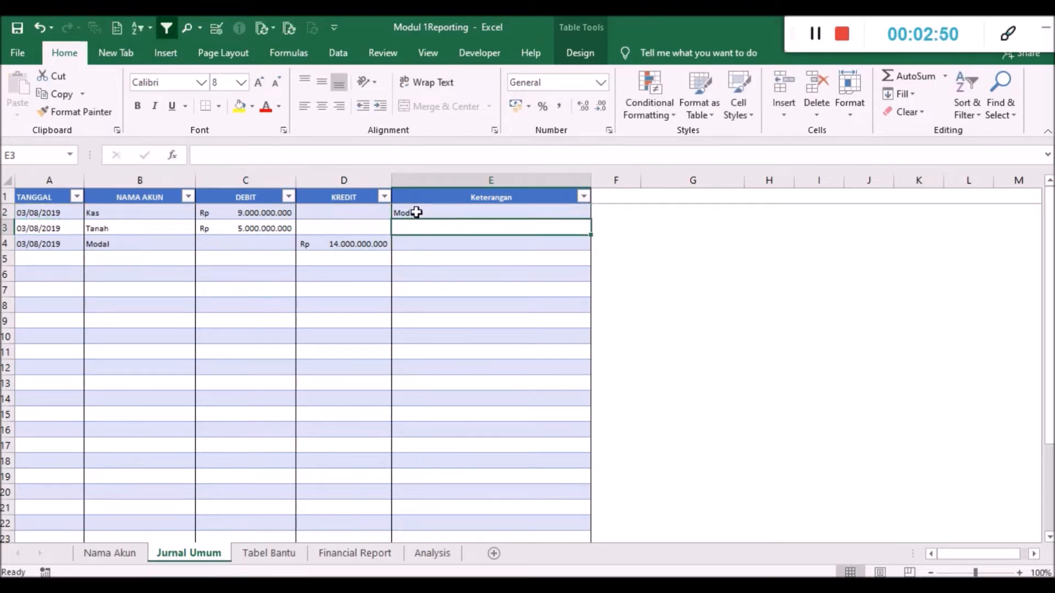
- Enter the Keterangan "Tanah untuk modal" for the Tanah row and "Modal Awal" for the Modal row
{"action": "type", "text": "Tanah"}
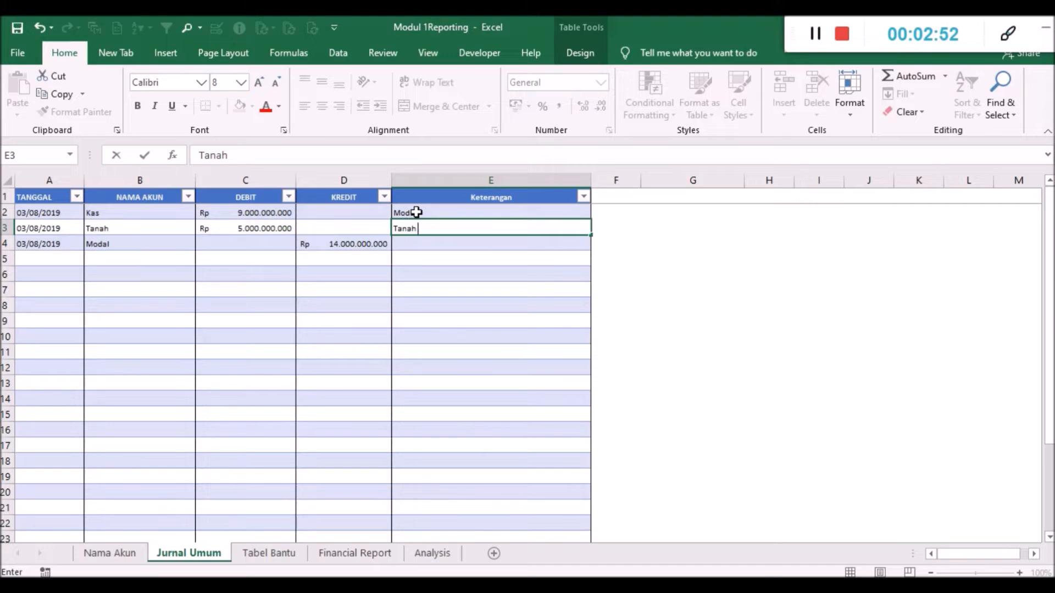
{"action": "type", "text": " untuk modal"}
{"action": "key", "text": "Return"}
{"action": "type", "text": "Modal"}
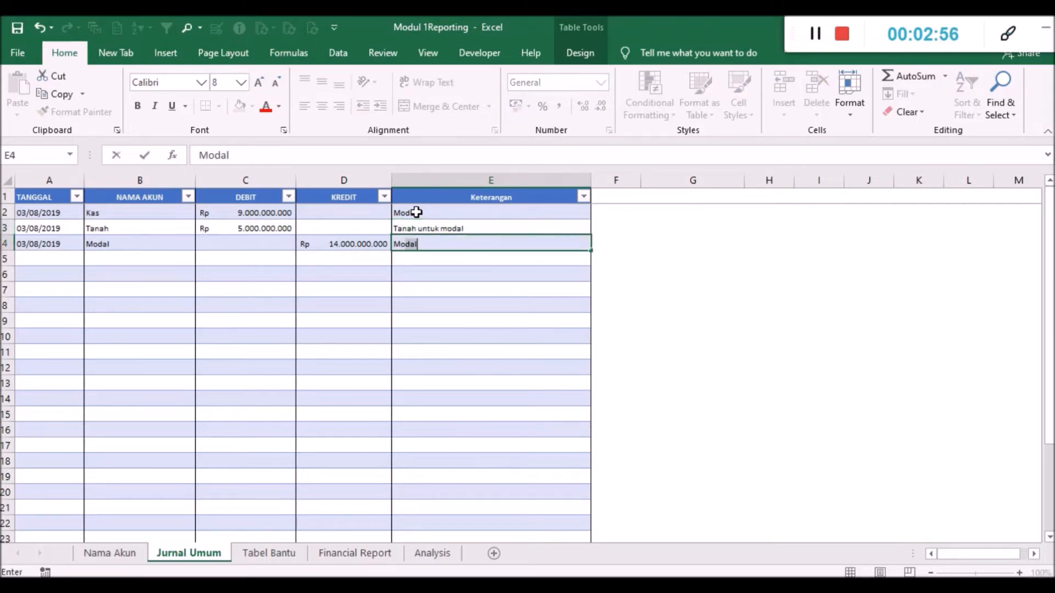
{"action": "type", "text": " Awal"}
{"action": "key", "text": "Return"}
{"action": "key", "text": "Up"}
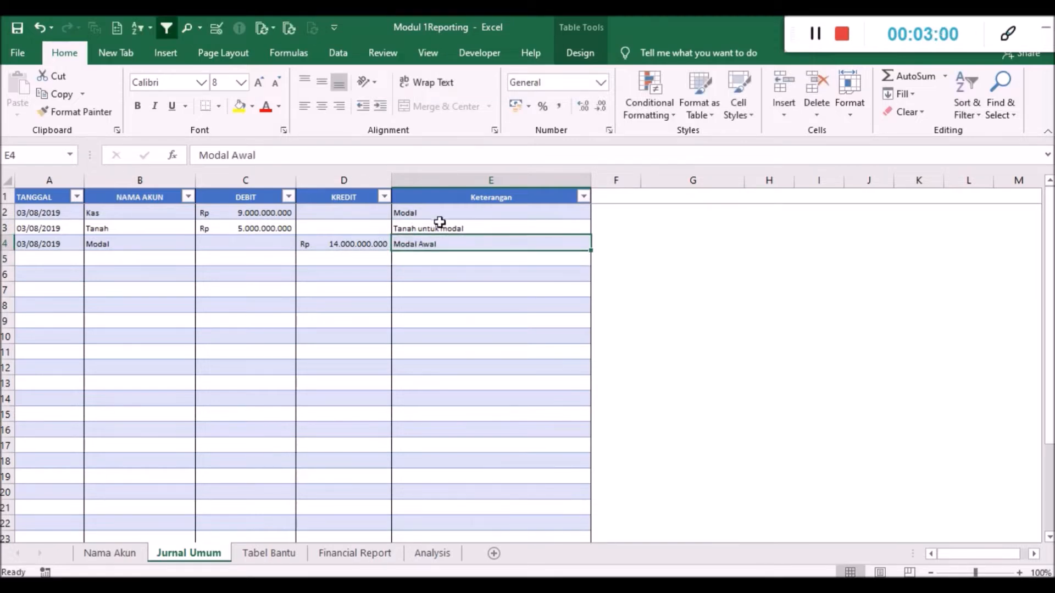
{"action": "left_click", "coordinate": [437, 212]}
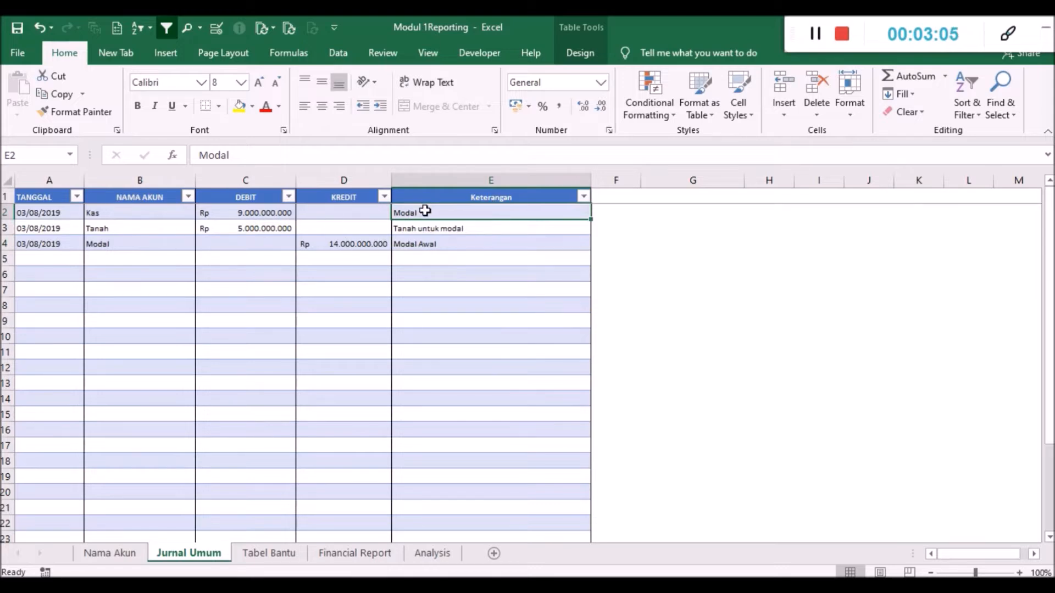
{"action": "left_click", "coordinate": [445, 189]}
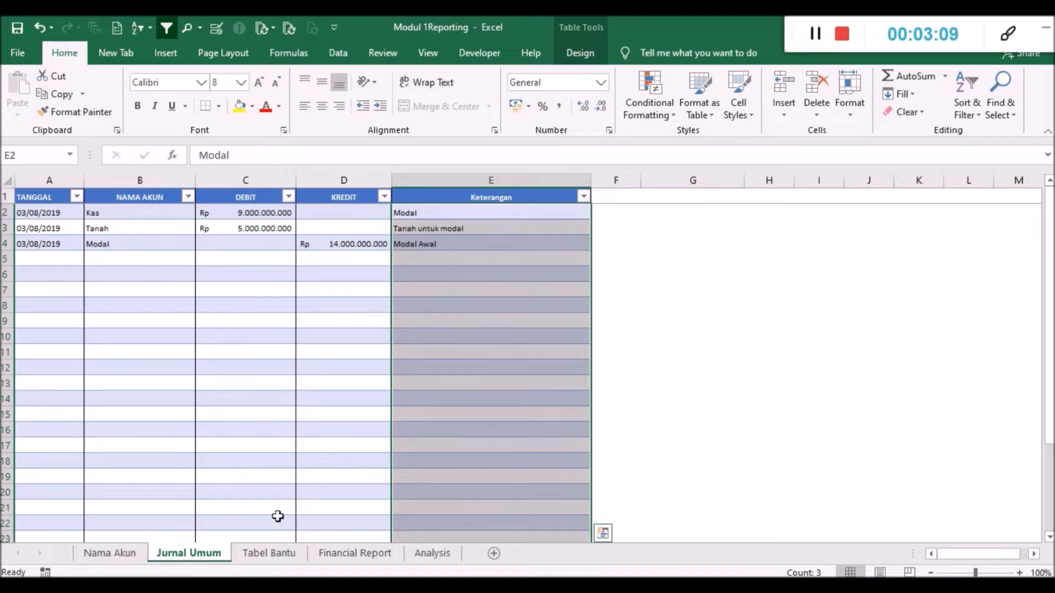
{"action": "left_click", "coordinate": [482, 227]}
{"action": "left_click", "coordinate": [485, 212]}
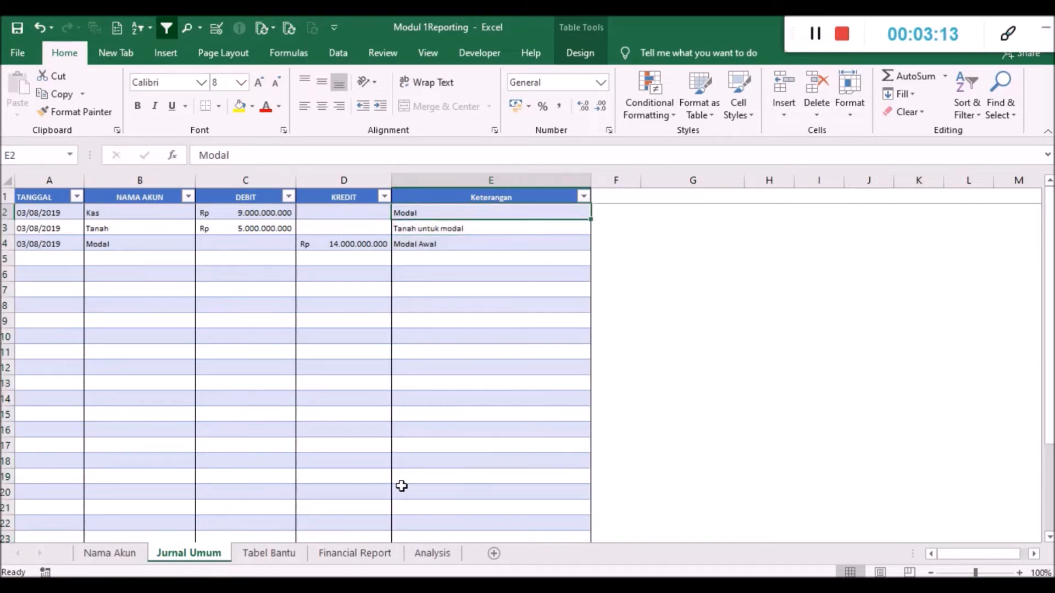
{"action": "left_click", "coordinate": [465, 303]}
{"action": "left_click", "coordinate": [459, 210]}
{"action": "left_click", "coordinate": [344, 260]}
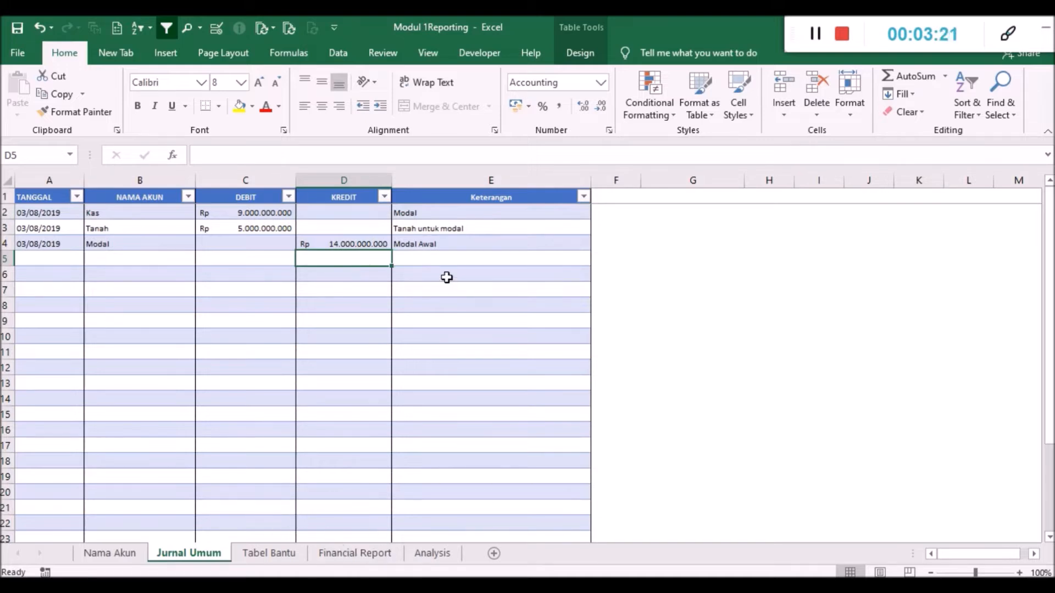
- Refresh the pivot tables on the Tabel Bantu sheet with the new journal entries
{"action": "left_click", "coordinate": [272, 554]}
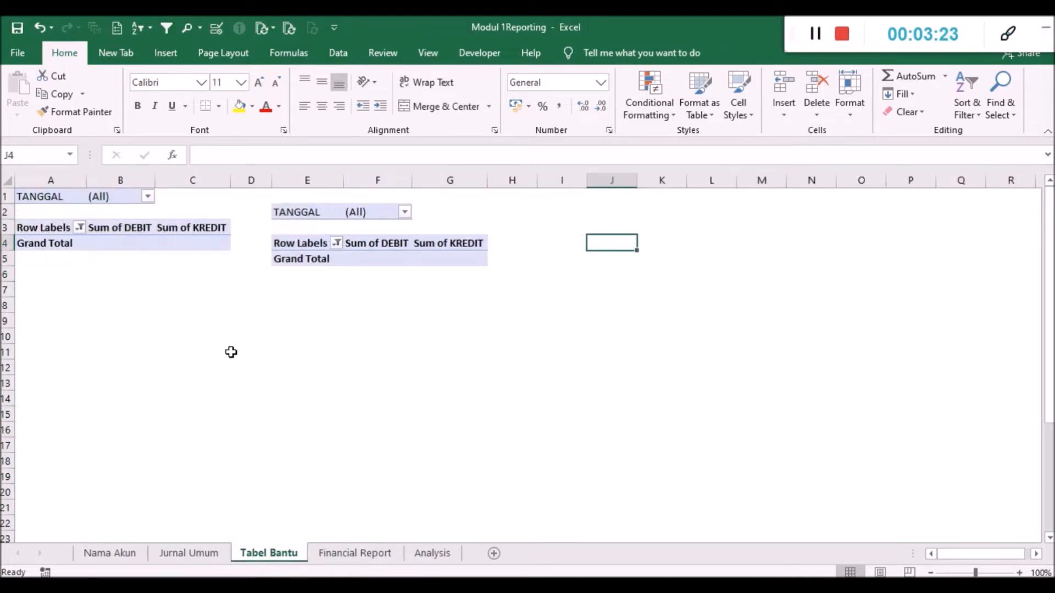
{"action": "left_click", "coordinate": [152, 242]}
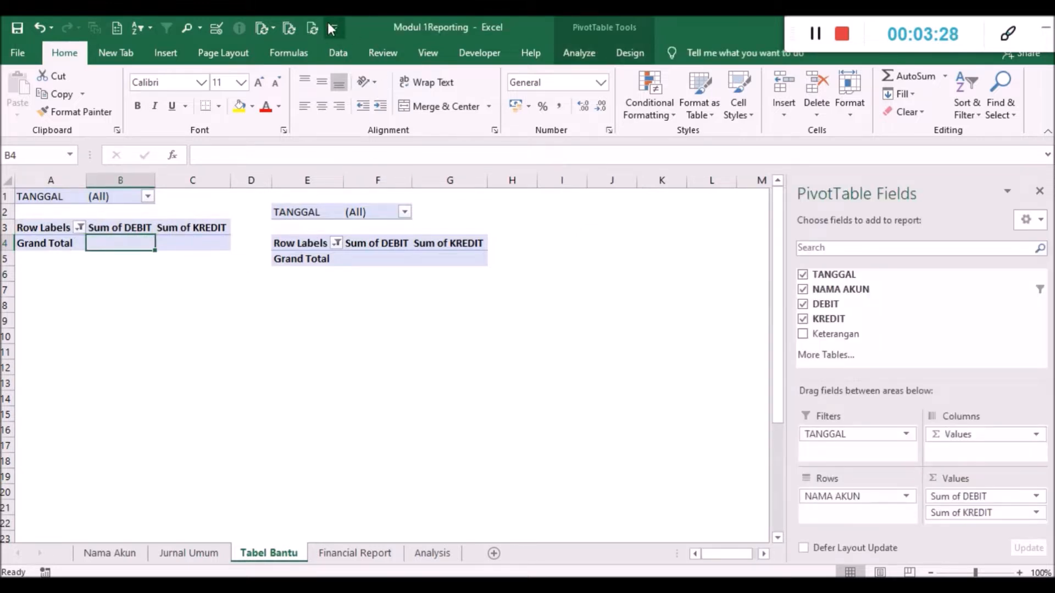
{"action": "left_click", "coordinate": [312, 26]}
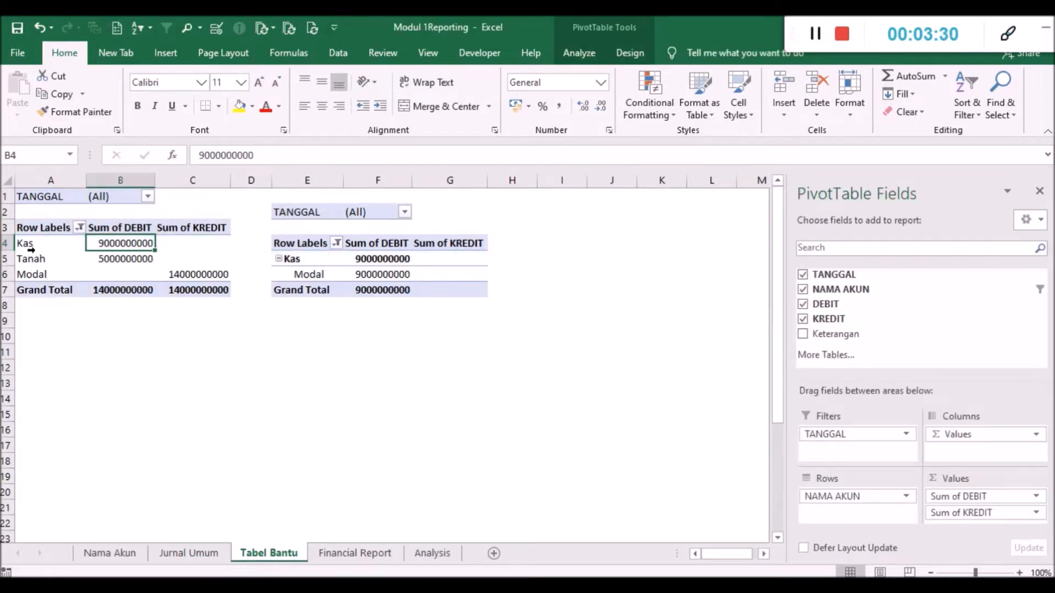
- Check the debit and credit sums of Kas, Tanah and Modal in the first pivot table on Tabel Bantu
{"action": "left_click", "coordinate": [181, 273]}
{"action": "left_click", "coordinate": [114, 278]}
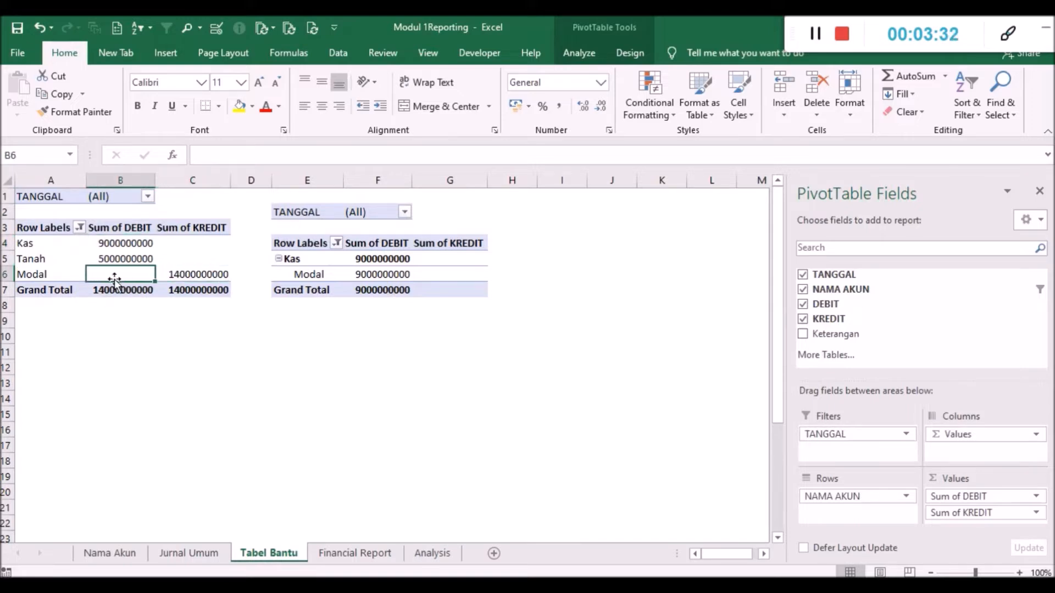
{"action": "left_click_drag", "start_coordinate": [49, 275], "coordinate": [52, 245]}
{"action": "left_click", "coordinate": [125, 258]}
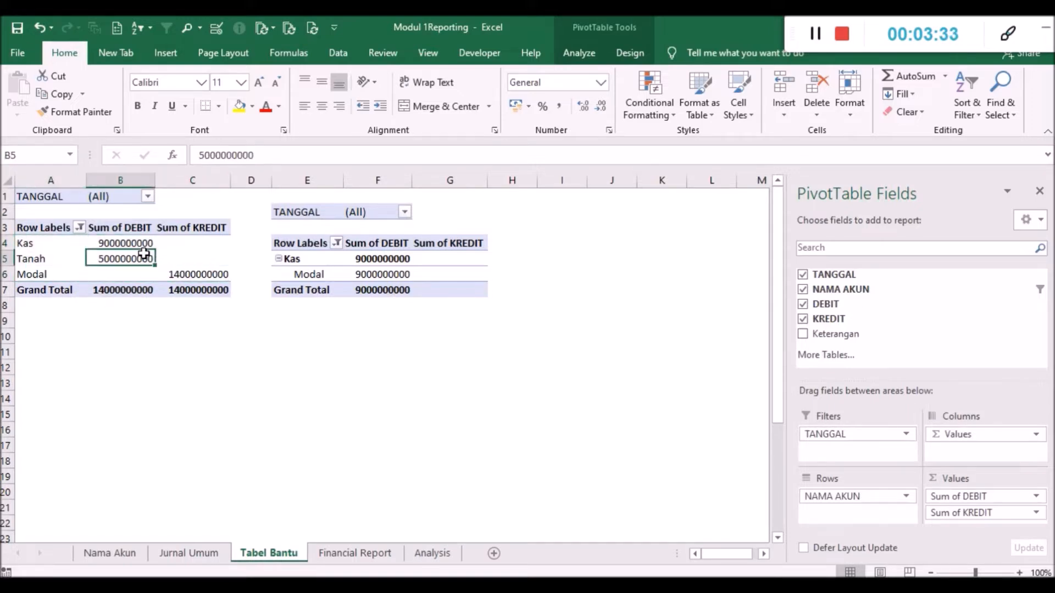
{"action": "left_click", "coordinate": [184, 274]}
{"action": "left_click", "coordinate": [112, 242]}
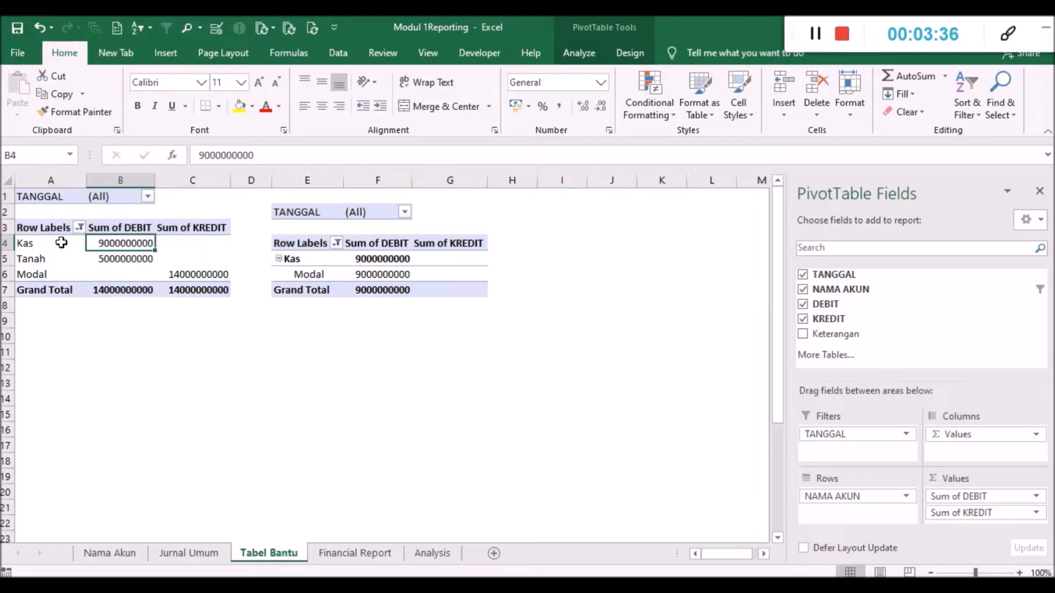
{"action": "left_click", "coordinate": [80, 227]}
{"action": "left_click", "coordinate": [350, 333]}
- Review the Laporan Perubahan Modal and Neraca sections on the Financial Report sheet
{"action": "left_click", "coordinate": [367, 554]}
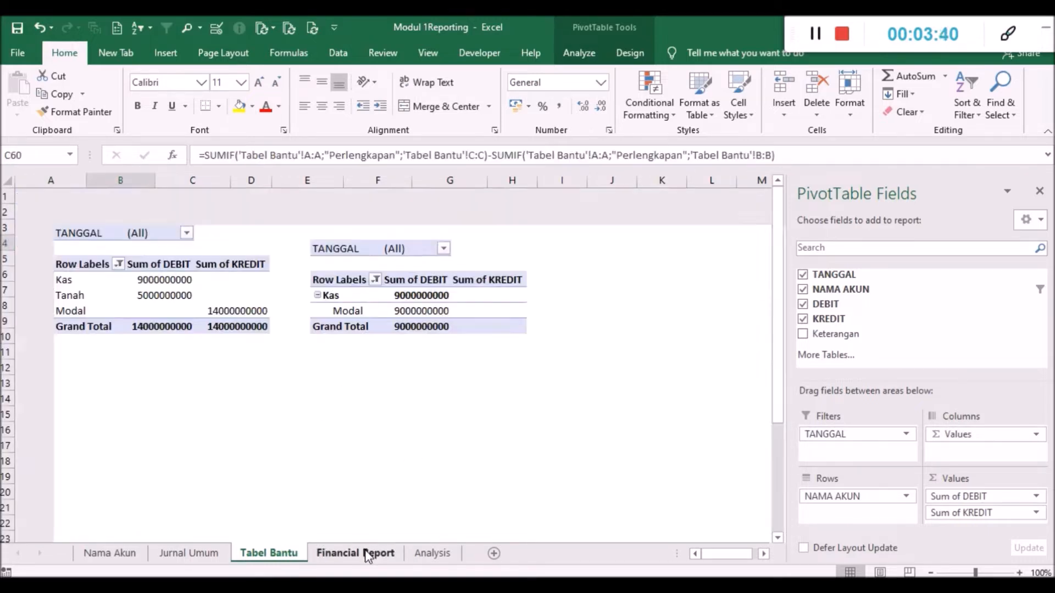
{"action": "scroll", "coordinate": [335, 409], "scroll_direction": "down", "scroll_amount": 5}
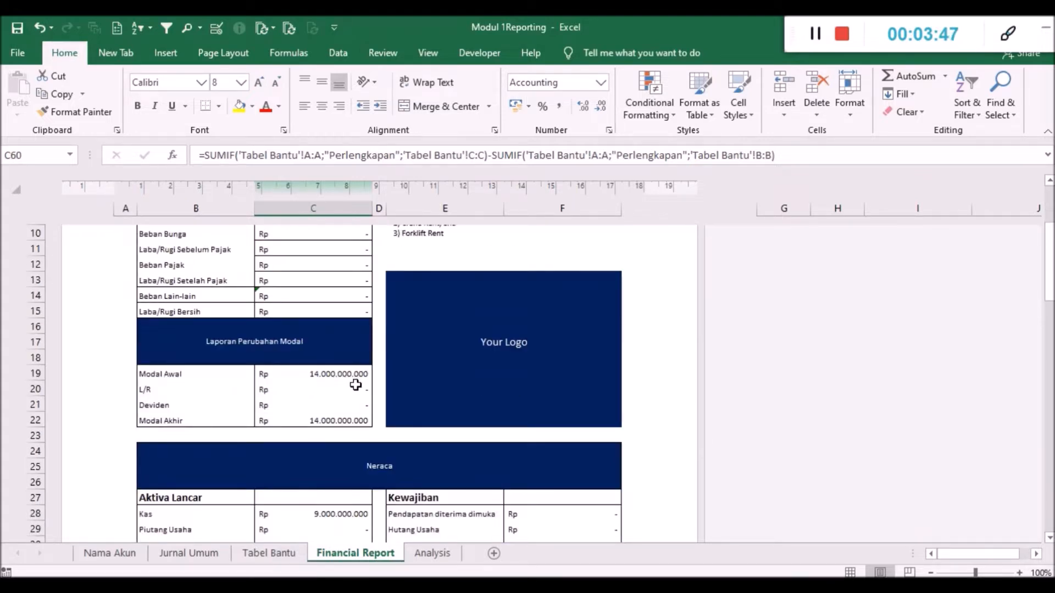
{"action": "scroll", "coordinate": [355, 385], "scroll_direction": "down", "scroll_amount": 2}
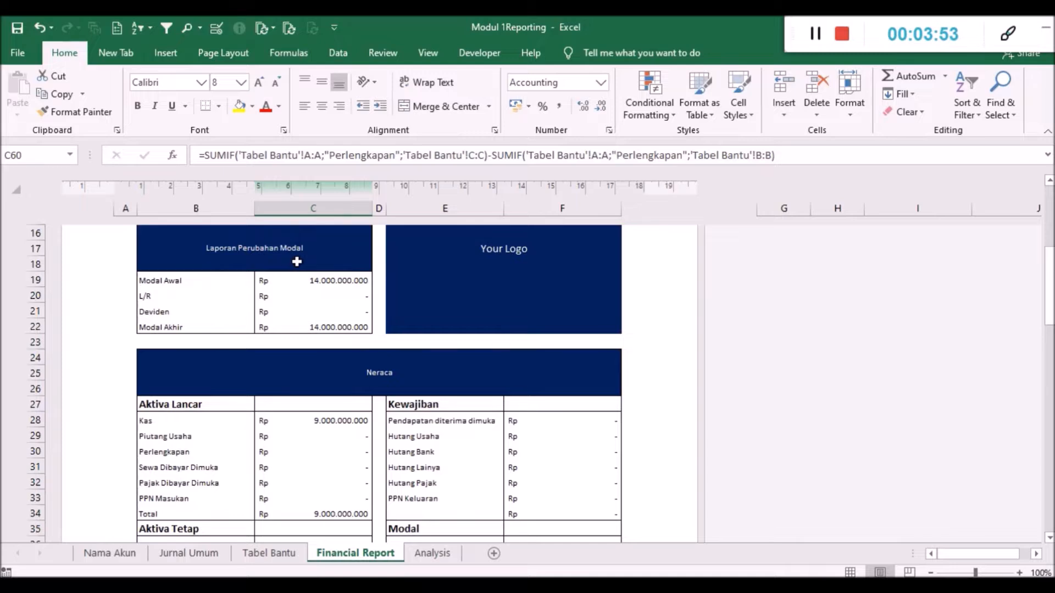
{"action": "scroll", "coordinate": [324, 297], "scroll_direction": "down", "scroll_amount": 2}
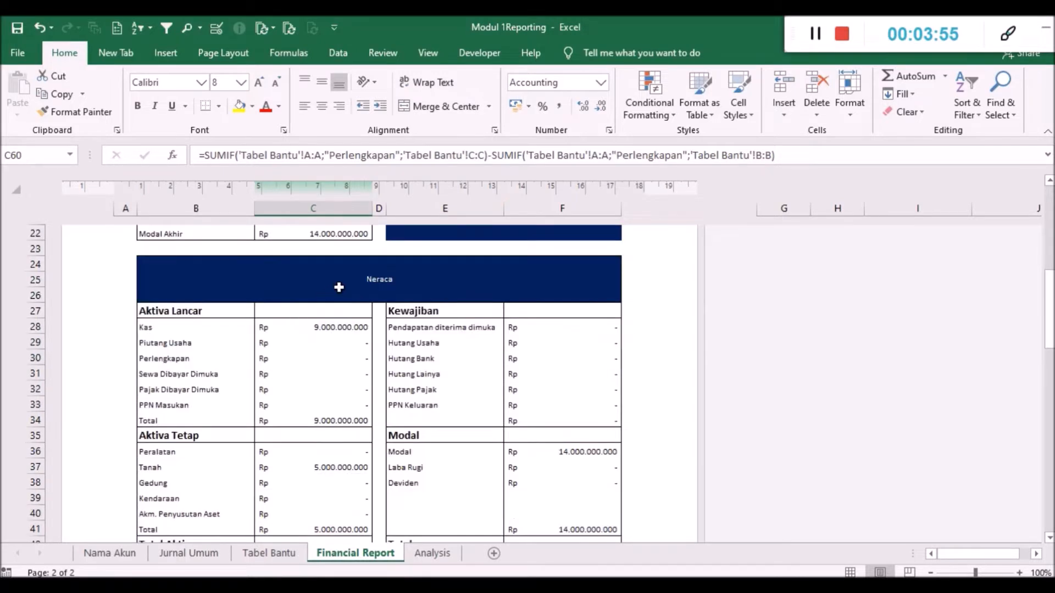
{"action": "scroll", "coordinate": [339, 288], "scroll_direction": "down", "scroll_amount": 1}
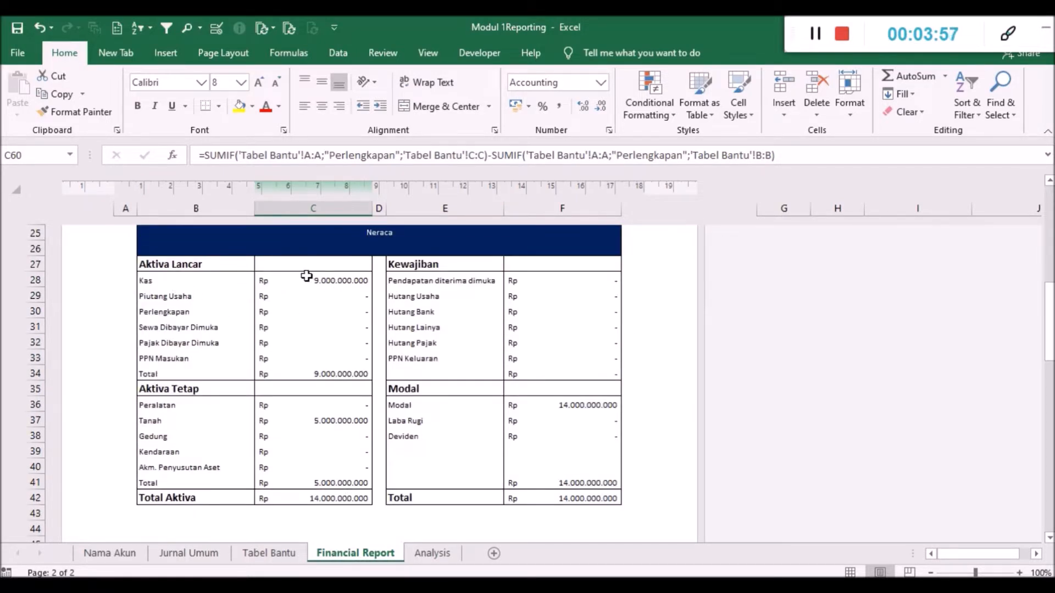
{"action": "scroll", "coordinate": [338, 292], "scroll_direction": "down", "scroll_amount": 2}
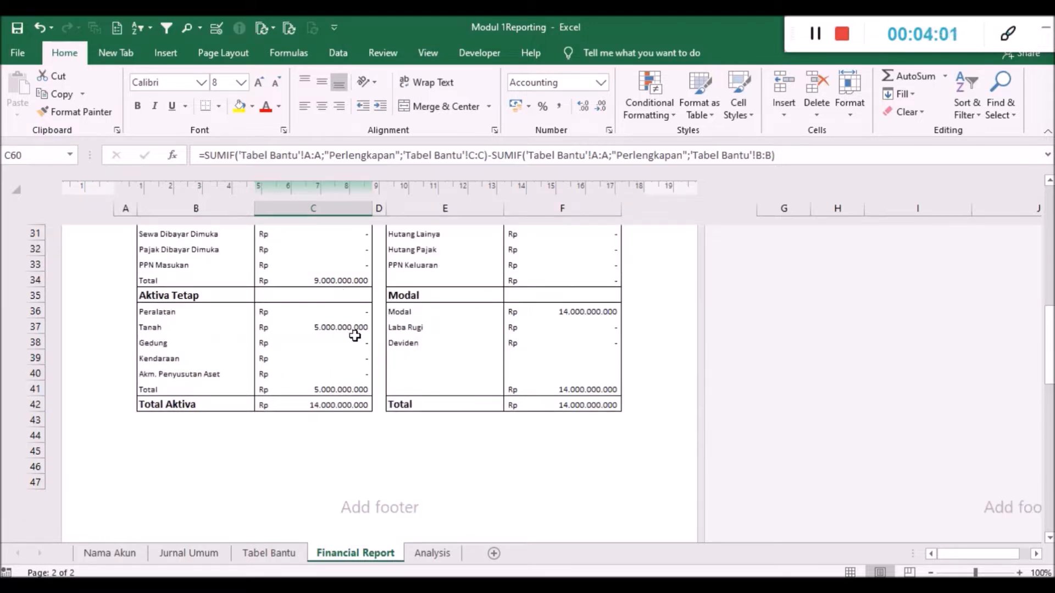
{"action": "scroll", "coordinate": [257, 388], "scroll_direction": "down", "scroll_amount": 1}
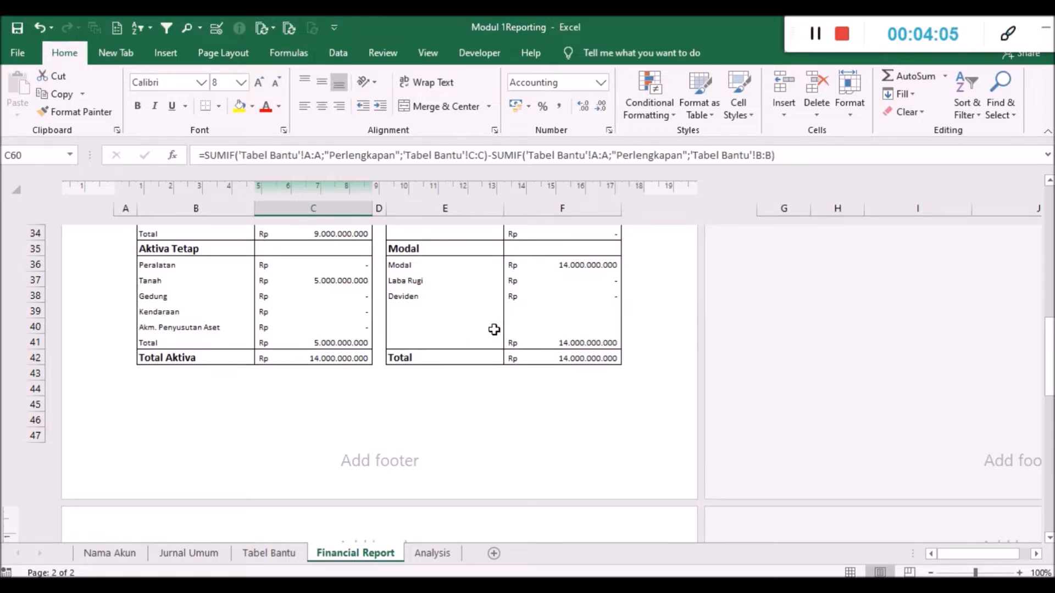
{"action": "scroll", "coordinate": [541, 290], "scroll_direction": "up", "scroll_amount": 3}
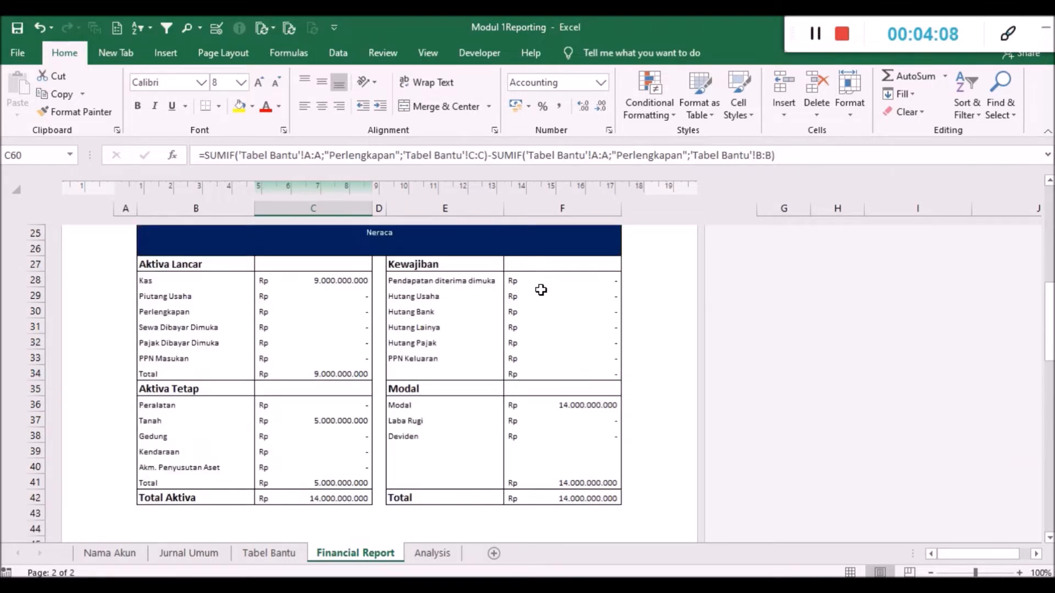
{"action": "scroll", "coordinate": [541, 290], "scroll_direction": "down", "scroll_amount": 3}
{"action": "scroll", "coordinate": [528, 313], "scroll_direction": "up", "scroll_amount": 1}
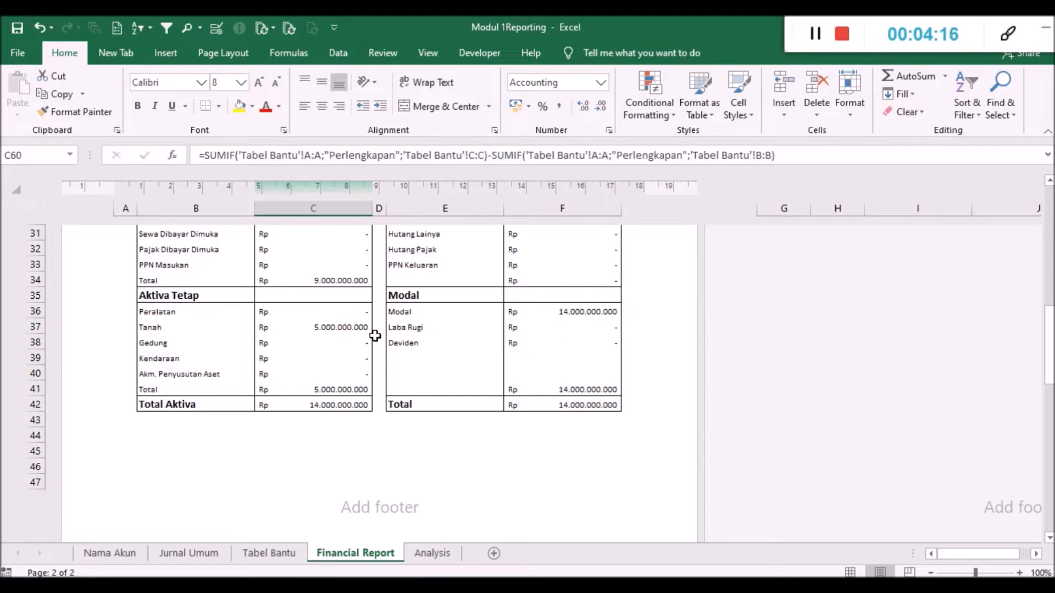
- Compare Setoran Modal and Saldo Kas in the cash flow section with the Kas amount in the Neraca
{"action": "scroll", "coordinate": [373, 334], "scroll_direction": "down", "scroll_amount": 10}
{"action": "scroll", "coordinate": [374, 335], "scroll_direction": "down", "scroll_amount": 2}
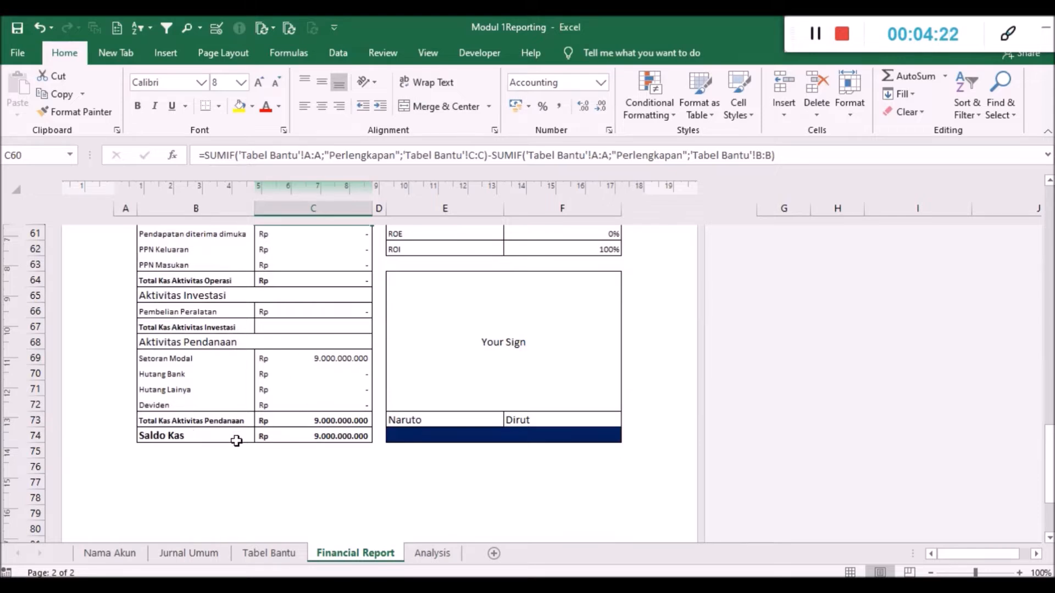
{"action": "scroll", "coordinate": [332, 411], "scroll_direction": "up", "scroll_amount": 11}
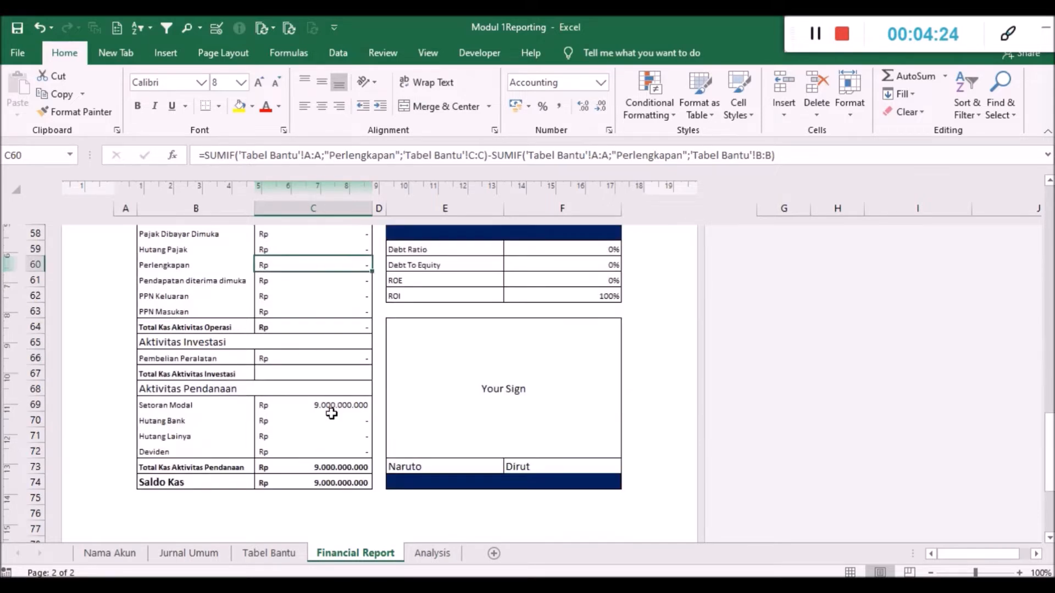
{"action": "scroll", "coordinate": [332, 413], "scroll_direction": "up", "scroll_amount": 2}
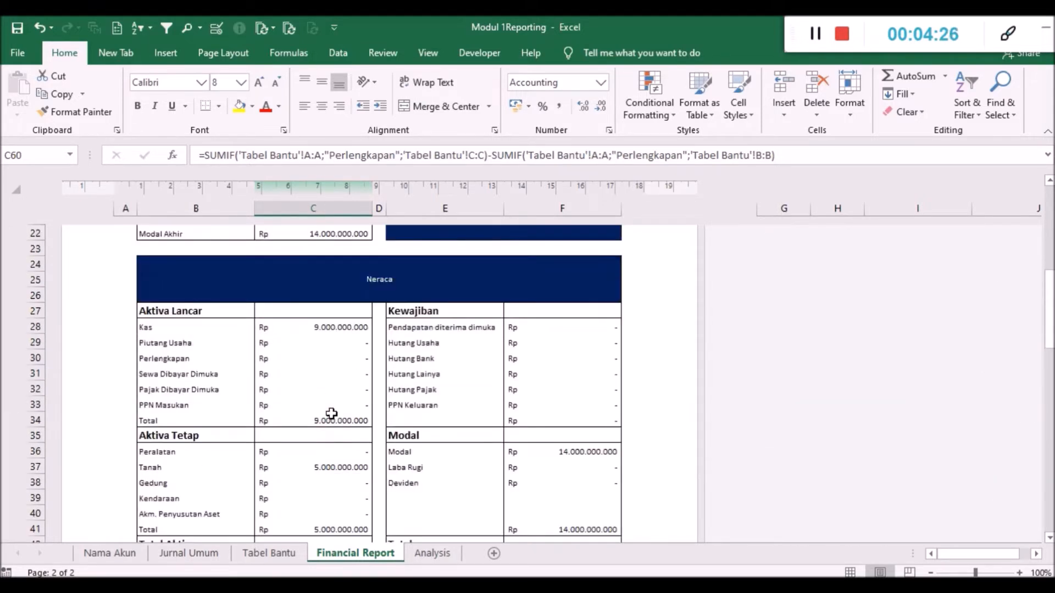
{"action": "left_click", "coordinate": [337, 329]}
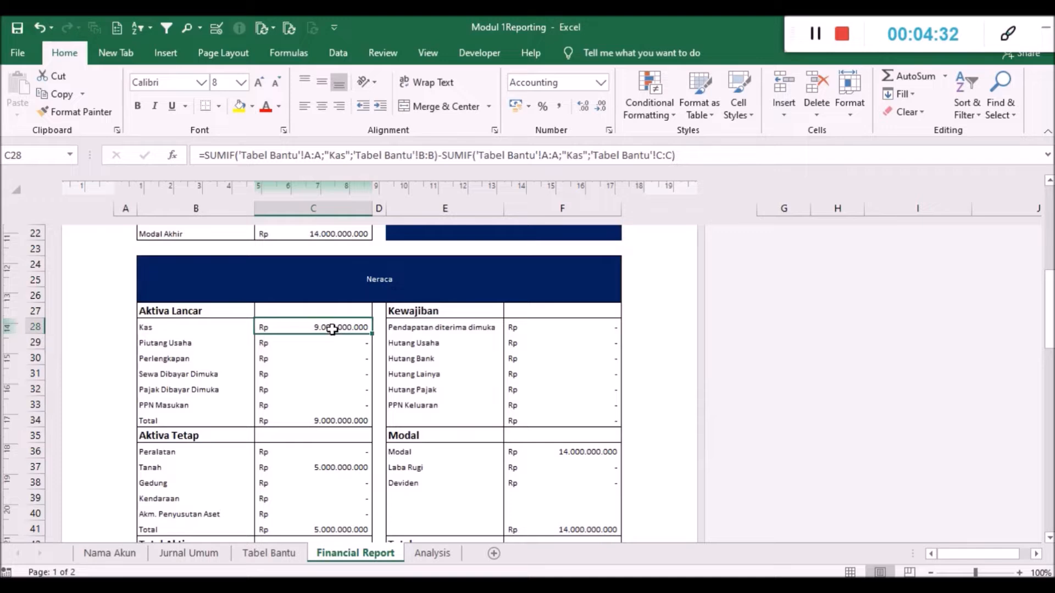
{"action": "scroll", "coordinate": [332, 336], "scroll_direction": "down", "scroll_amount": 1}
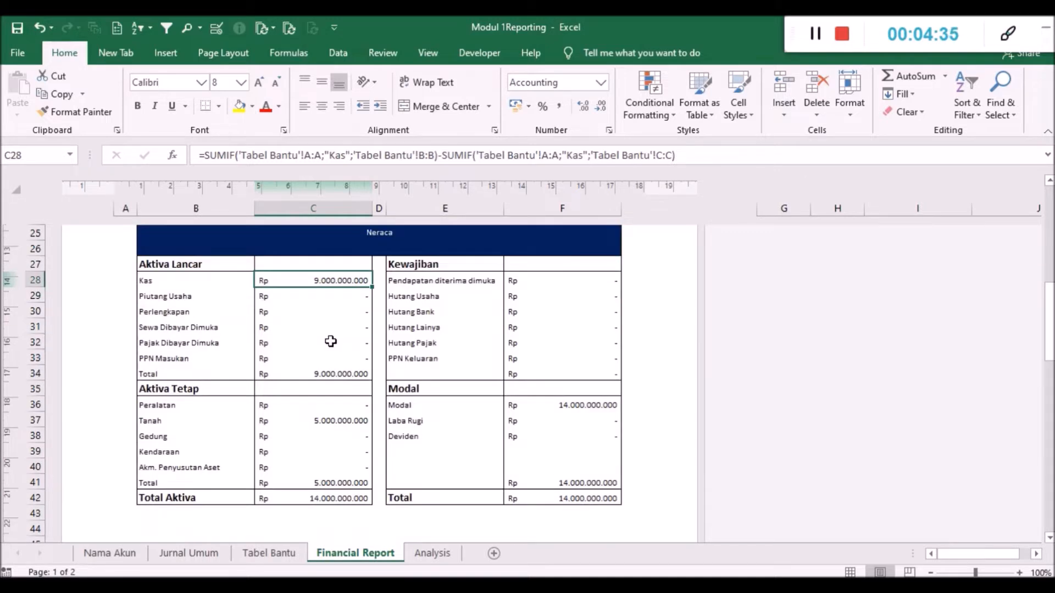
{"action": "scroll", "coordinate": [335, 386], "scroll_direction": "down", "scroll_amount": 12}
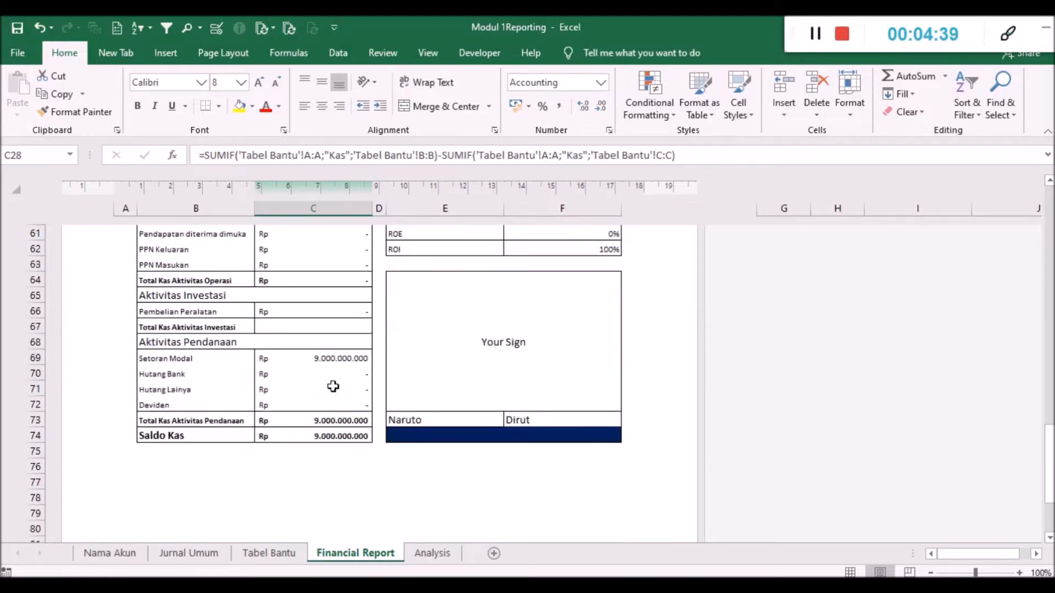
{"action": "scroll", "coordinate": [333, 386], "scroll_direction": "up", "scroll_amount": 20}
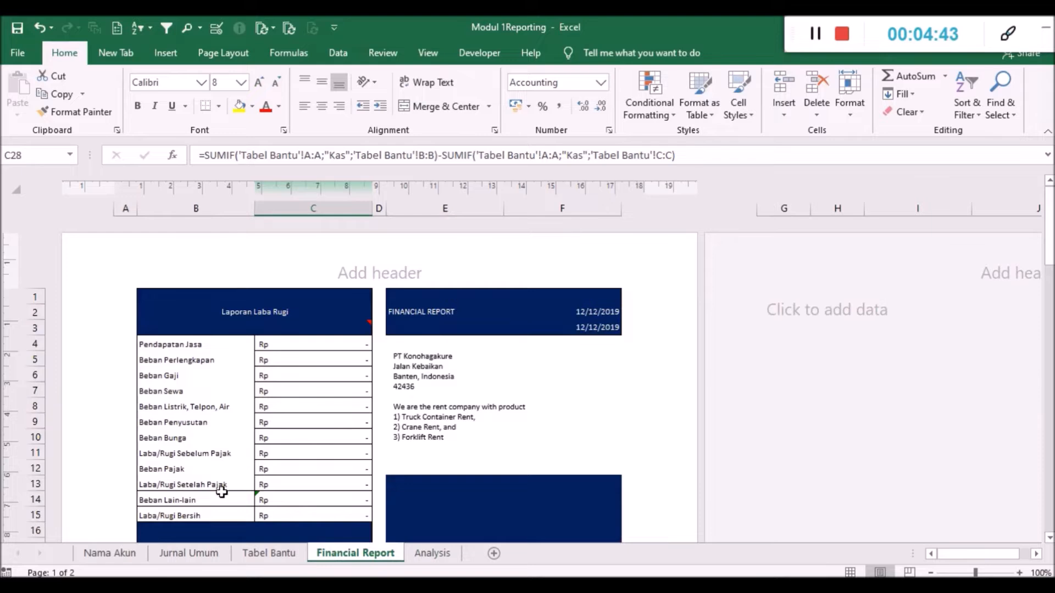
- Look through the list of account names and their explanations on the Nama Akun sheet
{"action": "left_click", "coordinate": [137, 554]}
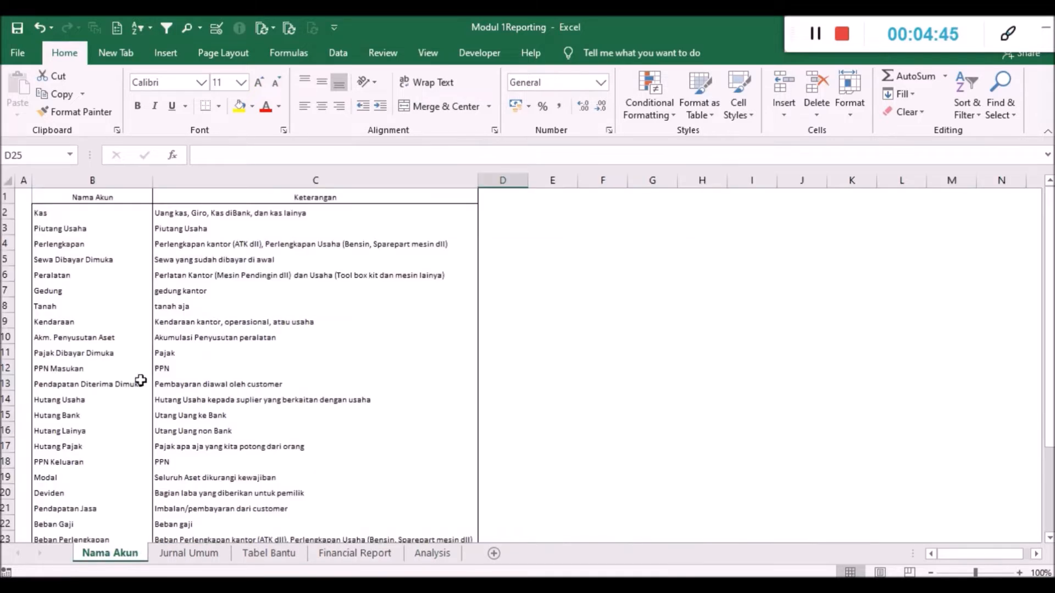
{"action": "left_click", "coordinate": [134, 321]}
{"action": "left_click", "coordinate": [99, 226]}
{"action": "left_click_drag", "start_coordinate": [82, 192], "coordinate": [246, 199]}
{"action": "scroll", "coordinate": [239, 253], "scroll_direction": "up", "scroll_amount": 3}
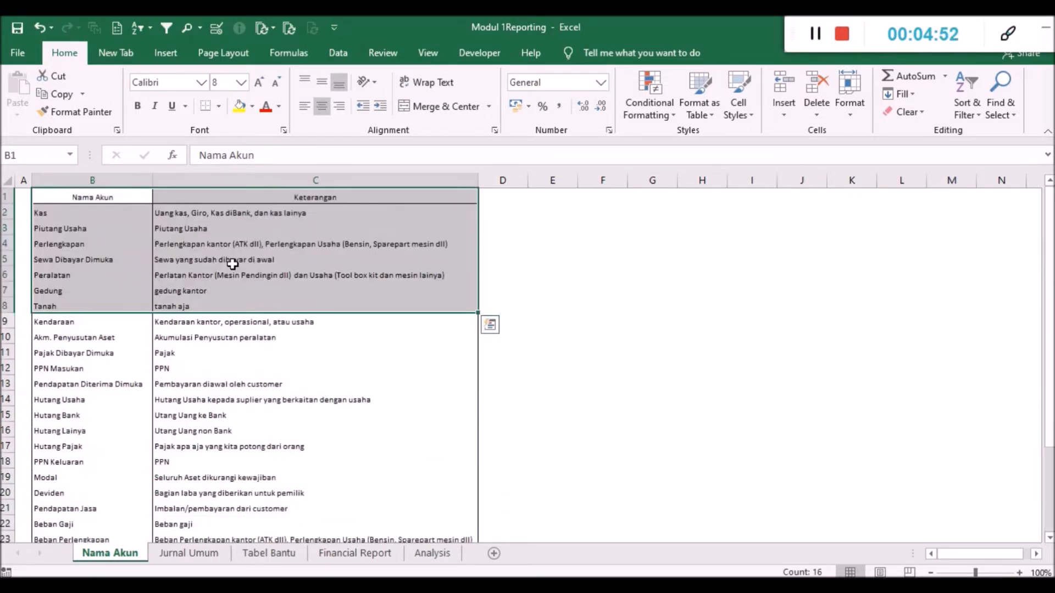
{"action": "left_click", "coordinate": [146, 226]}
{"action": "left_click_drag", "start_coordinate": [109, 199], "coordinate": [150, 416]}
{"action": "left_click", "coordinate": [85, 211]}
{"action": "left_click", "coordinate": [170, 400]}
{"action": "scroll", "coordinate": [238, 368], "scroll_direction": "up", "scroll_amount": 3}
- Read the Keterangan explanations of the individual accounts, from Kas and Piutang Usaha through the asset and liability accounts
{"action": "left_click", "coordinate": [207, 213]}
{"action": "left_click", "coordinate": [208, 228]}
{"action": "left_click", "coordinate": [214, 244]}
{"action": "left_click", "coordinate": [219, 260]}
{"action": "left_click", "coordinate": [220, 275]}
{"action": "left_click", "coordinate": [223, 291]}
{"action": "left_click", "coordinate": [223, 320]}
{"action": "left_click", "coordinate": [225, 340]}
{"action": "left_click", "coordinate": [209, 394]}
{"action": "left_click", "coordinate": [203, 308]}
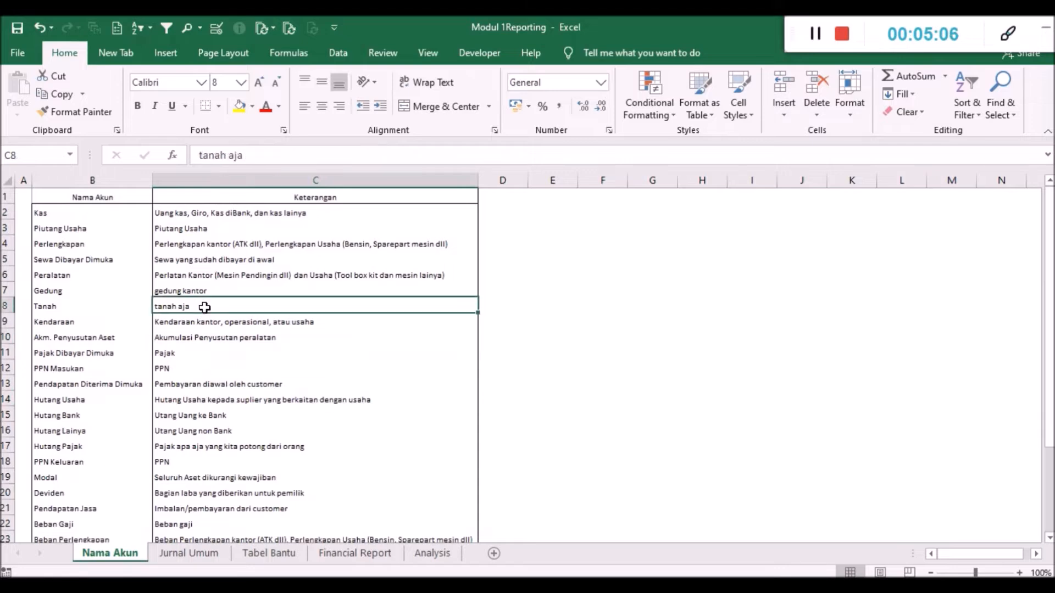
{"action": "left_click", "coordinate": [216, 278]}
{"action": "left_click", "coordinate": [221, 238]}
{"action": "left_click", "coordinate": [217, 226]}
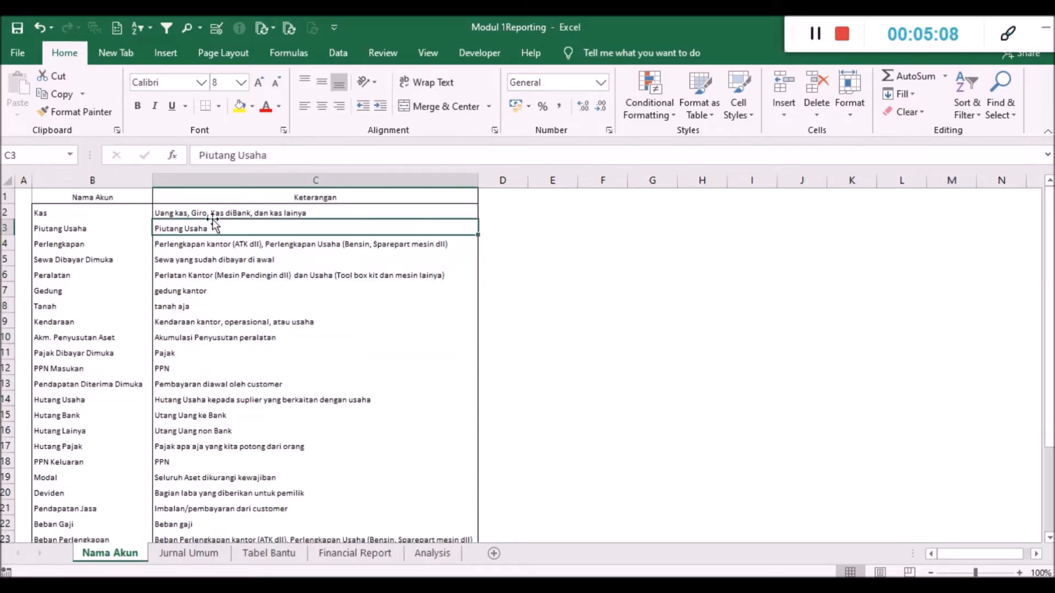
{"action": "left_click", "coordinate": [184, 212]}
{"action": "left_click", "coordinate": [88, 214]}
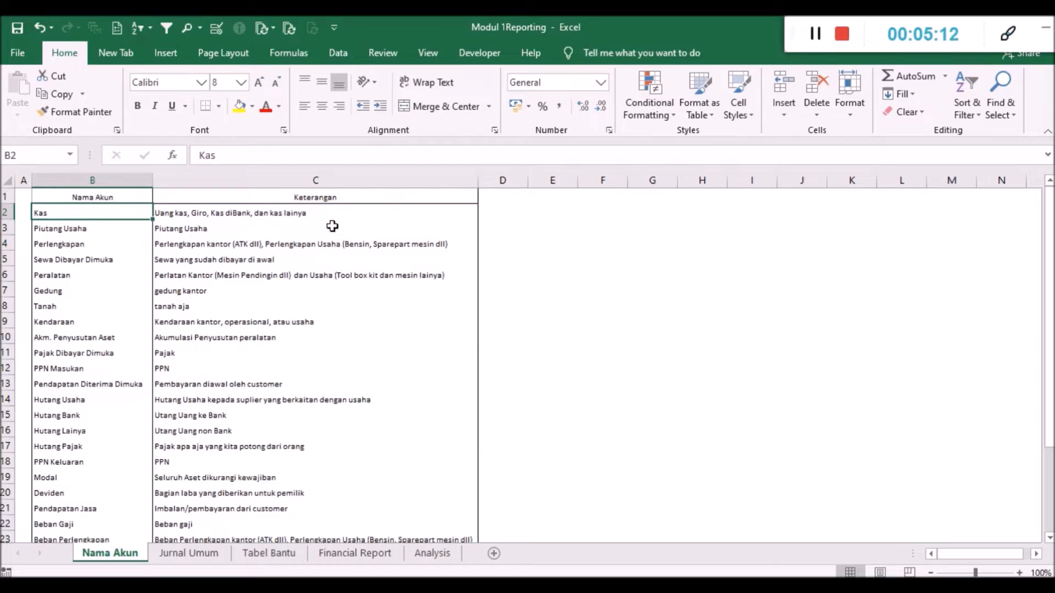
{"action": "left_click", "coordinate": [372, 232]}
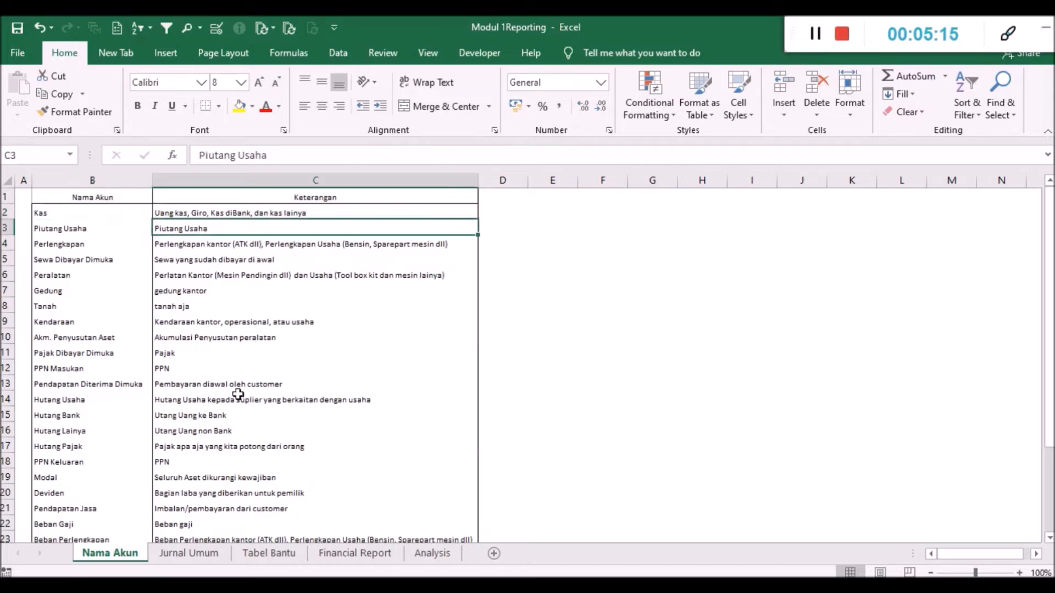
{"action": "left_click_drag", "start_coordinate": [71, 198], "coordinate": [160, 346]}
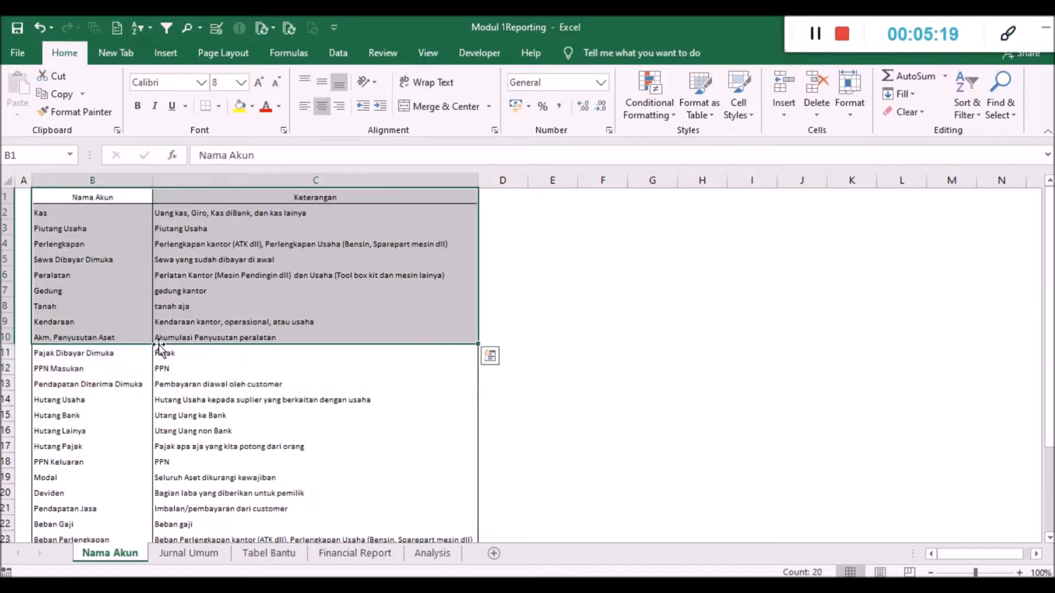
- Examine the TANGGAL, NAMA AKUN, DEBIT, KREDIT and Keterangan columns of the Jurnal Umum sheet
{"action": "left_click", "coordinate": [188, 553]}
{"action": "left_click_drag", "start_coordinate": [49, 191], "coordinate": [486, 190]}
{"action": "left_click", "coordinate": [400, 272]}
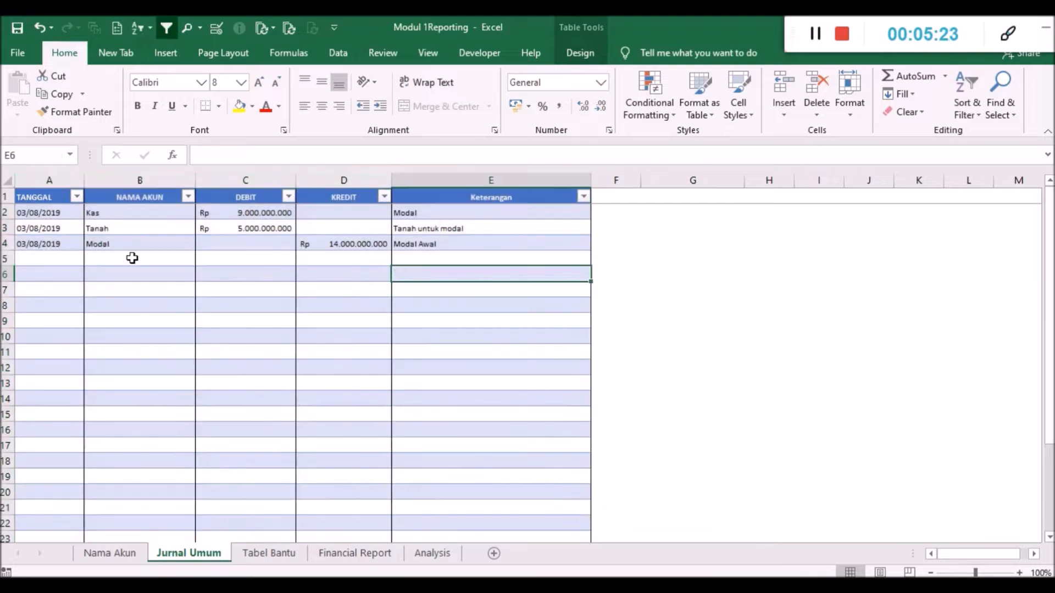
{"action": "left_click_drag", "start_coordinate": [51, 180], "coordinate": [493, 188]}
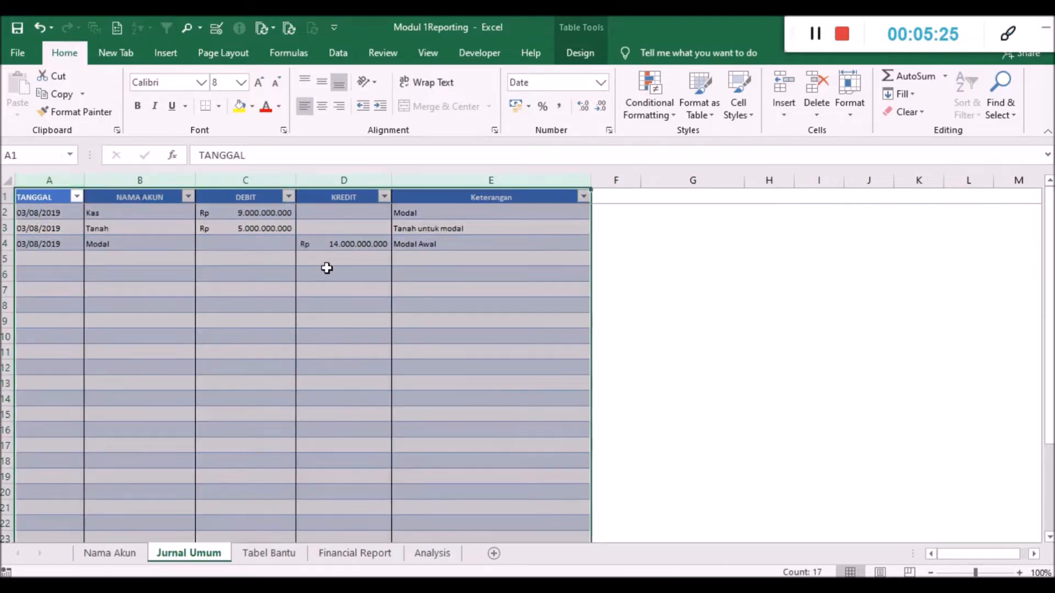
{"action": "left_click", "coordinate": [331, 273]}
{"action": "left_click_drag", "start_coordinate": [50, 197], "coordinate": [458, 196]}
{"action": "left_click", "coordinate": [465, 227]}
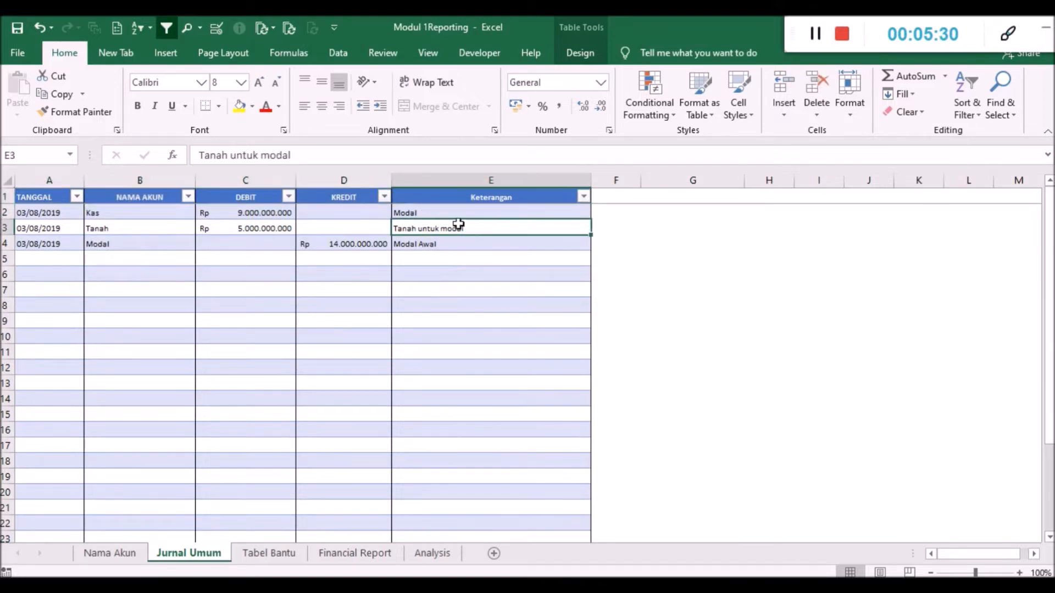
{"action": "left_click_drag", "start_coordinate": [63, 196], "coordinate": [448, 203]}
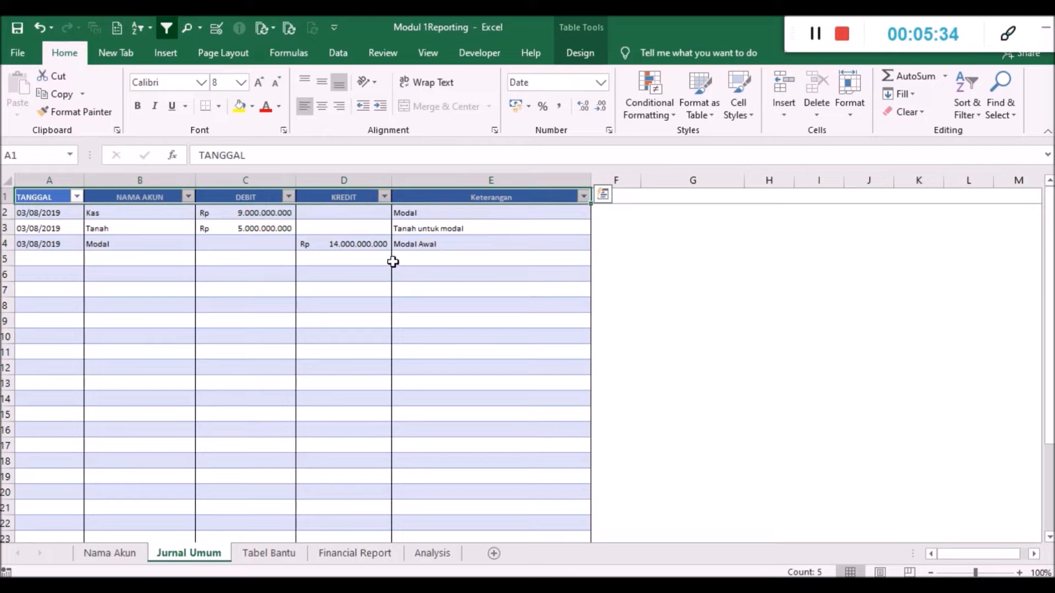
{"action": "left_click", "coordinate": [966, 119]}
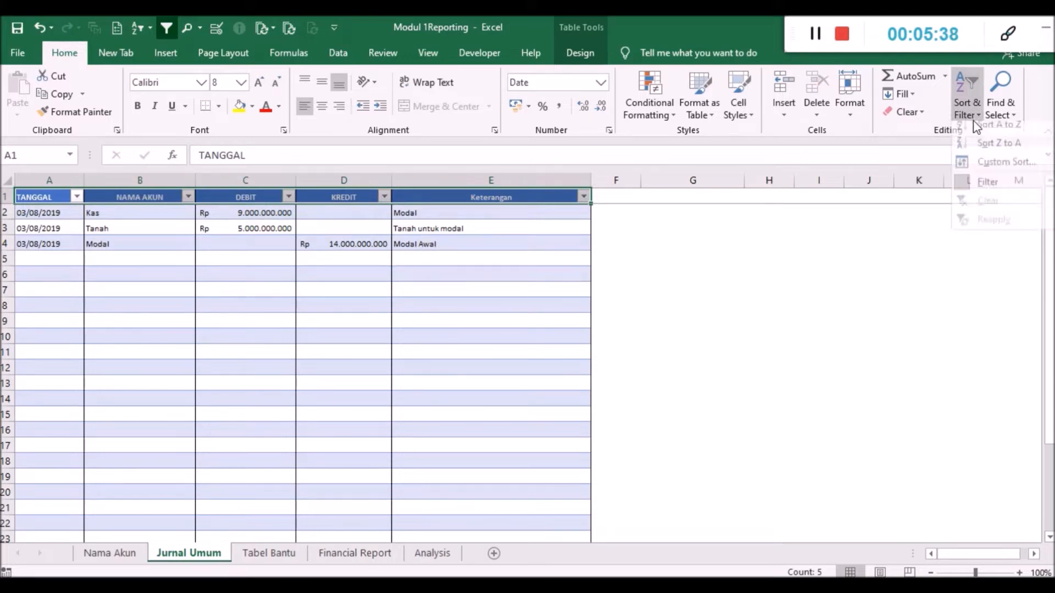
{"action": "left_click", "coordinate": [604, 195]}
{"action": "left_click", "coordinate": [372, 256]}
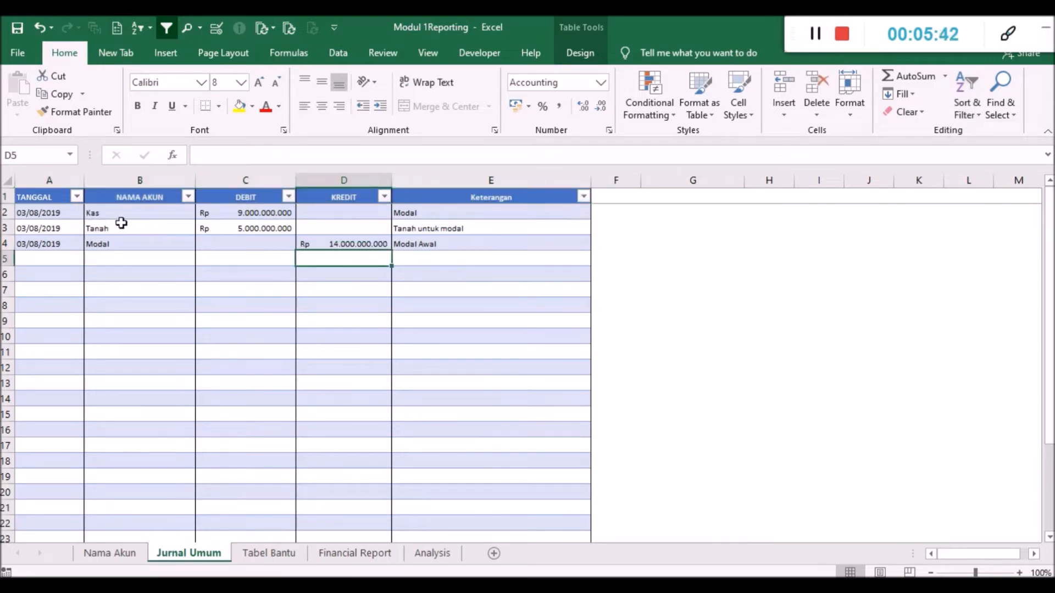
- Look through the account names offered by the in-cell list of the Kas entry in the NAMA AKUN column
{"action": "left_click", "coordinate": [152, 213]}
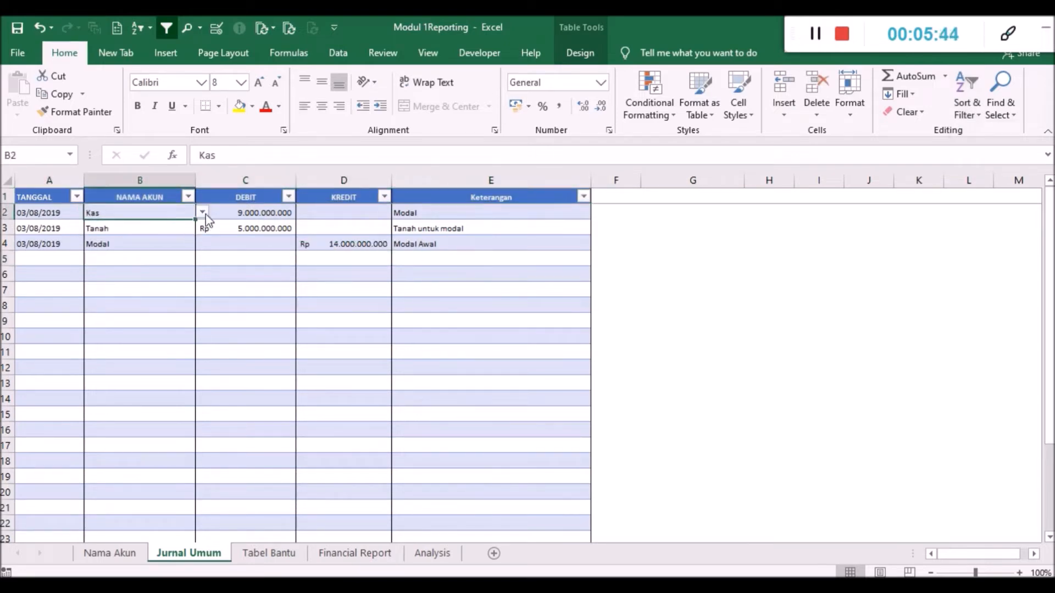
{"action": "left_click", "coordinate": [203, 213]}
{"action": "mouse_move", "coordinate": [200, 242]}
{"action": "left_mouse_down"}
{"action": "mouse_move", "coordinate": [197, 283]}
{"action": "mouse_move", "coordinate": [206, 223]}
{"action": "left_mouse_up"}
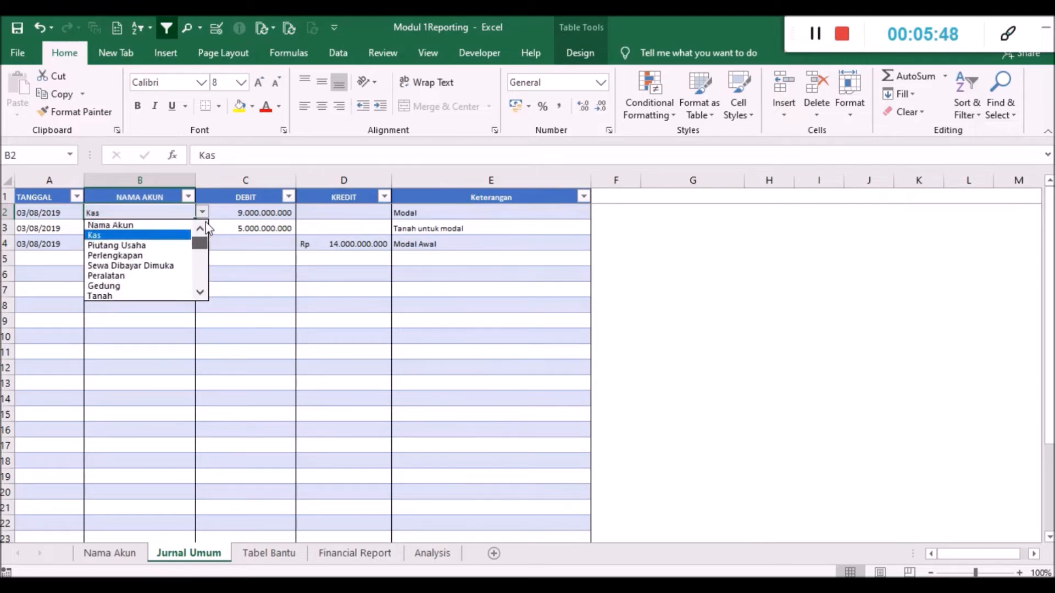
{"action": "left_click", "coordinate": [202, 217]}
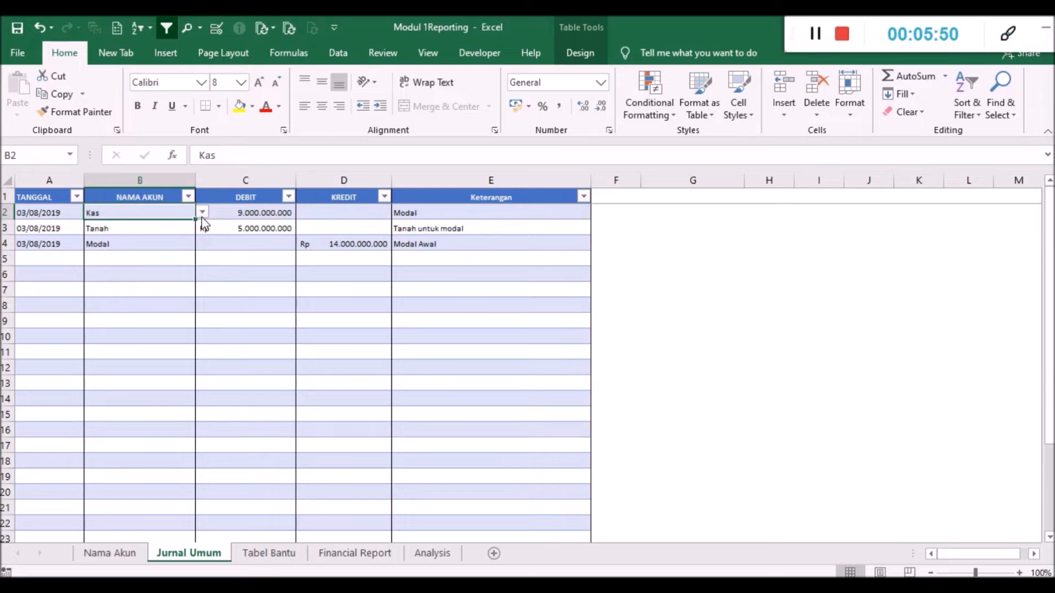
- Apply List data validation to the whole NAMA AKUN column with the source ='Nama Akun'!$B:$B, extending it to cells without validation
{"action": "left_click", "coordinate": [159, 179]}
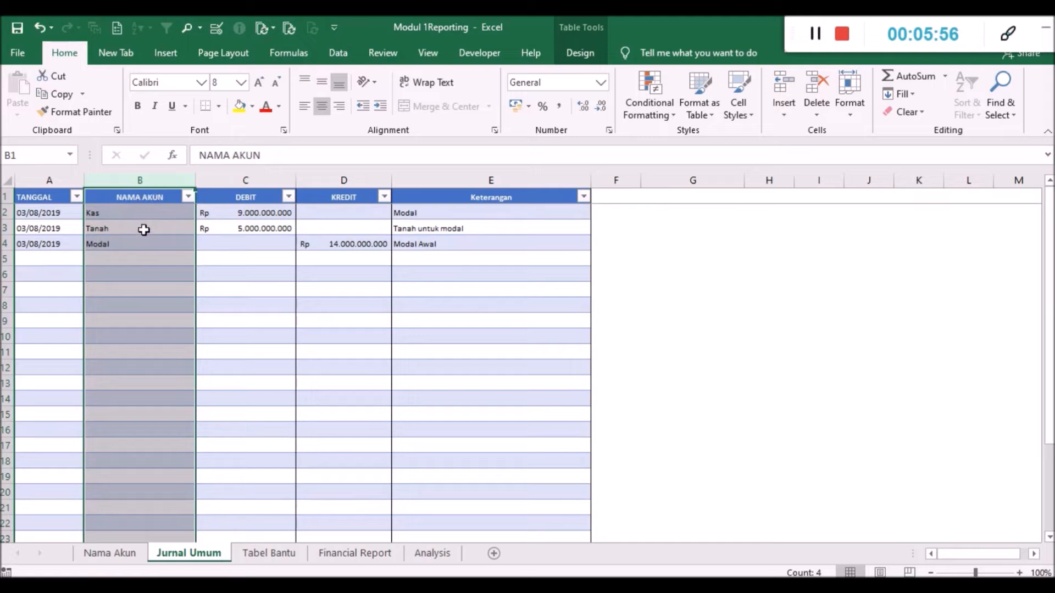
{"action": "left_click", "coordinate": [339, 54]}
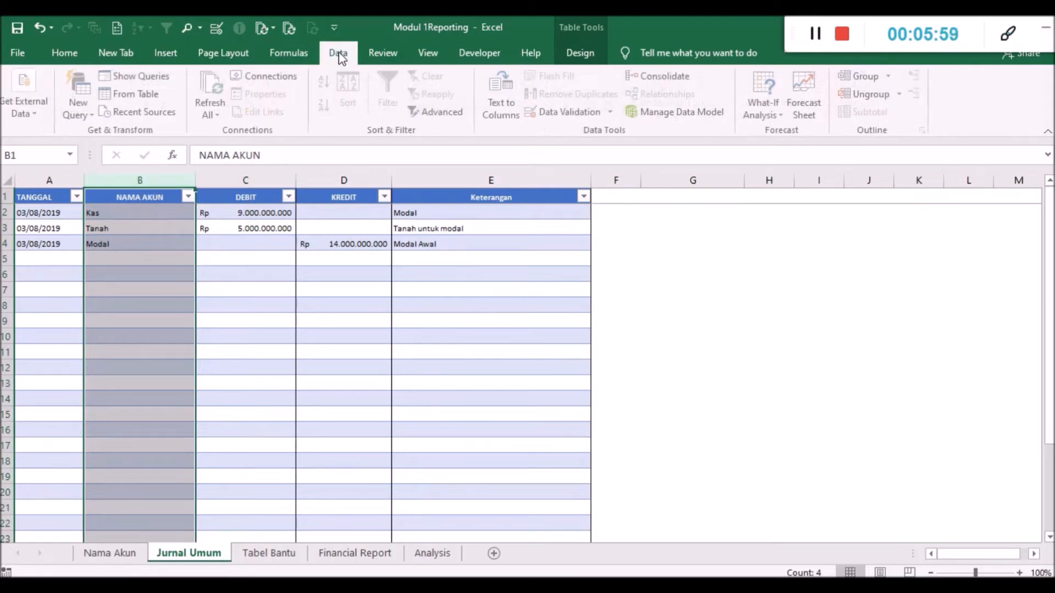
{"action": "left_click", "coordinate": [550, 111]}
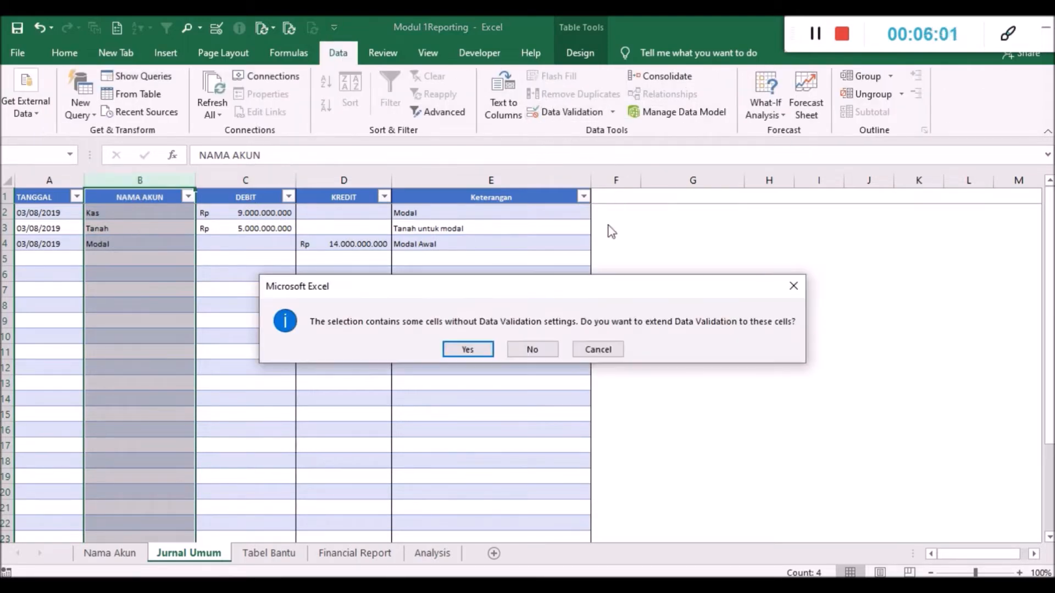
{"action": "left_click", "coordinate": [467, 349]}
{"action": "left_click", "coordinate": [434, 150]}
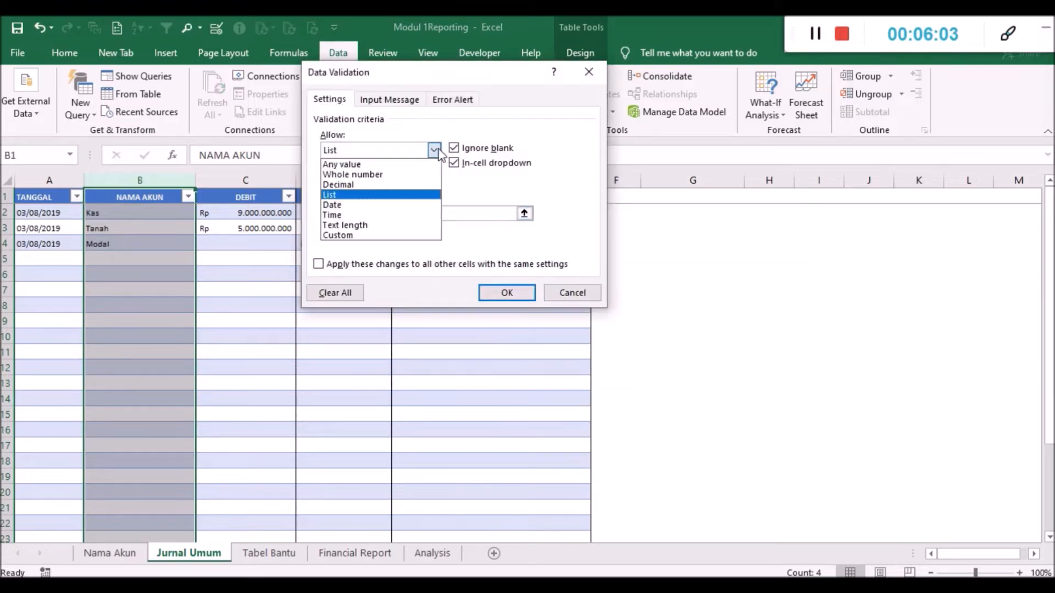
{"action": "left_click", "coordinate": [420, 195]}
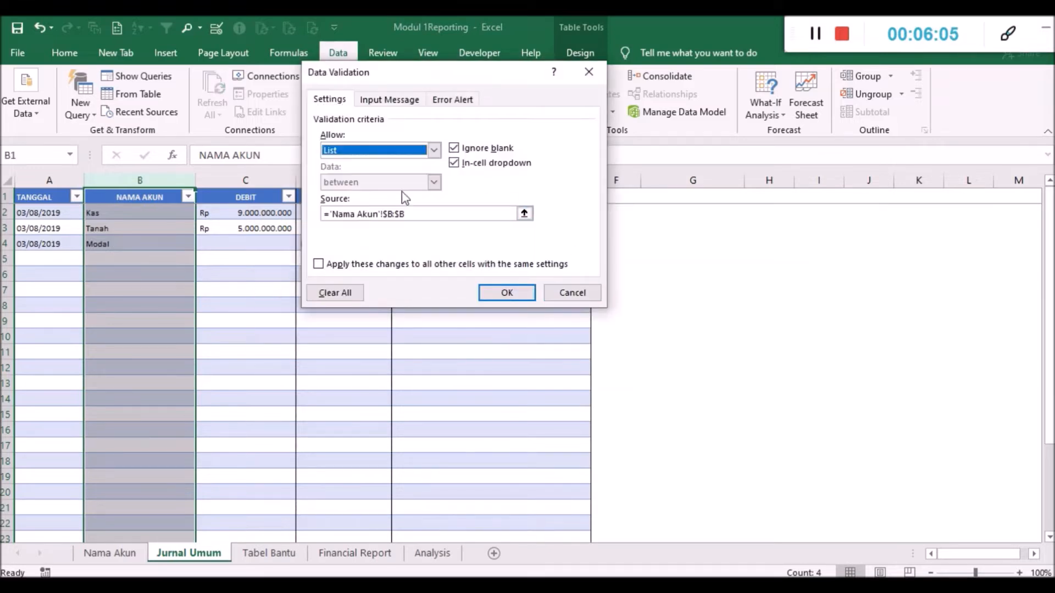
{"action": "left_click", "coordinate": [424, 218]}
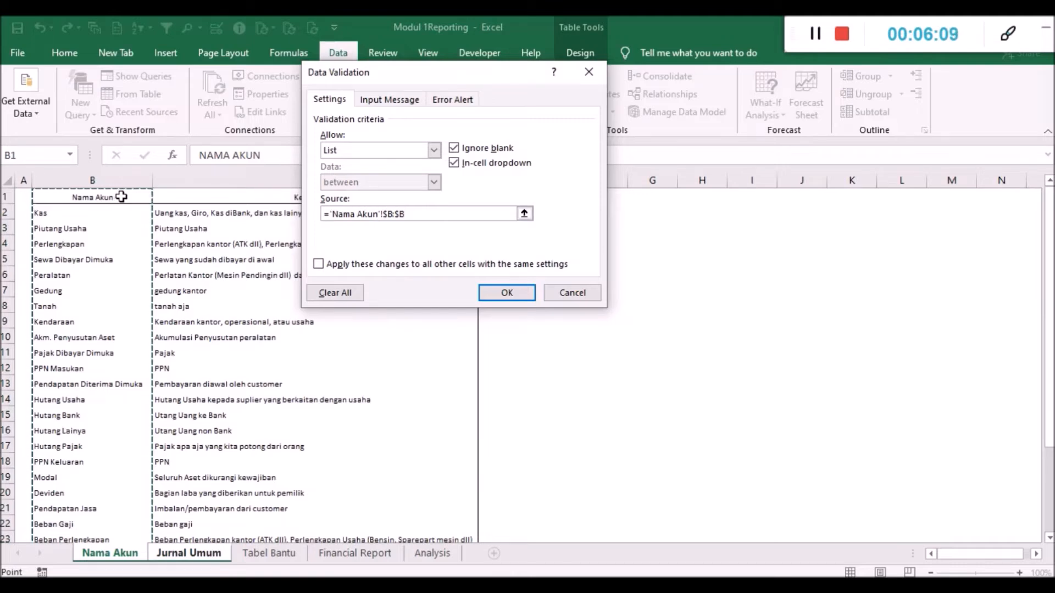
{"action": "scroll", "coordinate": [138, 210], "scroll_direction": "down", "scroll_amount": 5}
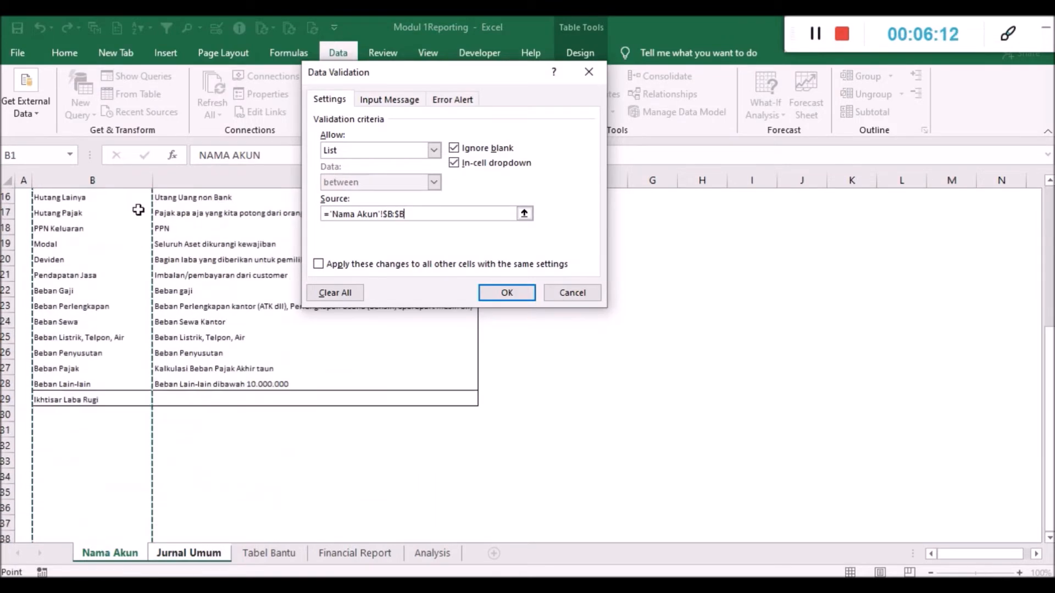
{"action": "scroll", "coordinate": [99, 391], "scroll_direction": "up", "scroll_amount": 5}
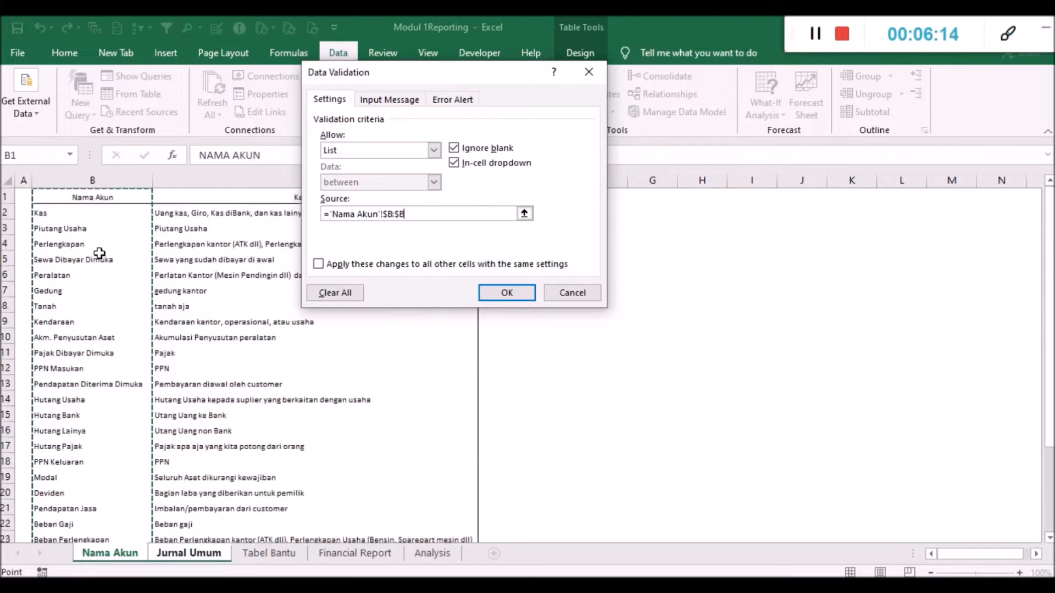
{"action": "left_click", "coordinate": [95, 174]}
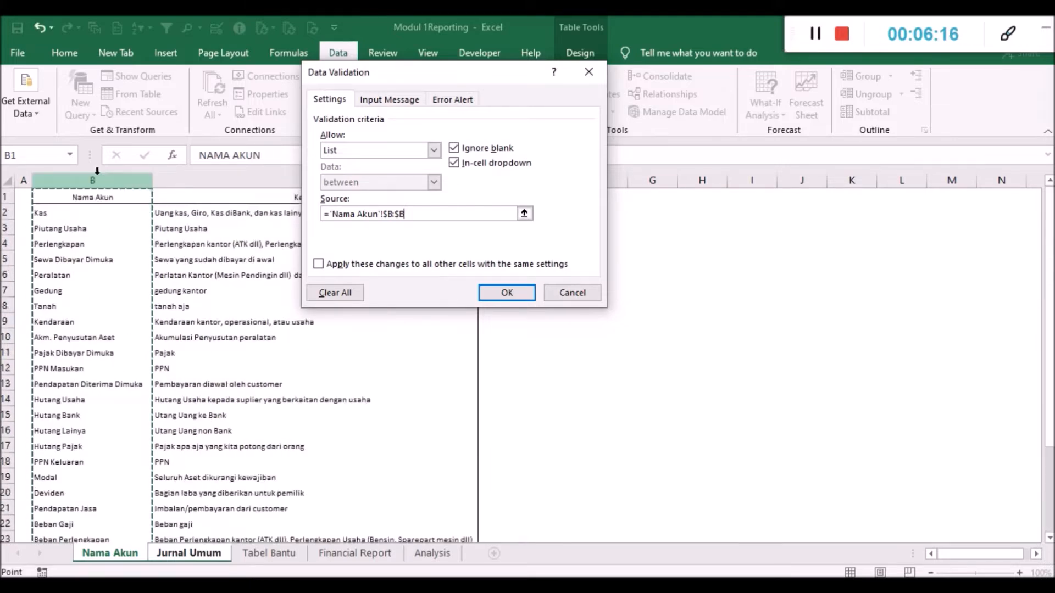
{"action": "left_click", "coordinate": [505, 293]}
- Check the header and entry cells of the NAMA AKUN column for the account selection list
{"action": "left_click", "coordinate": [165, 260]}
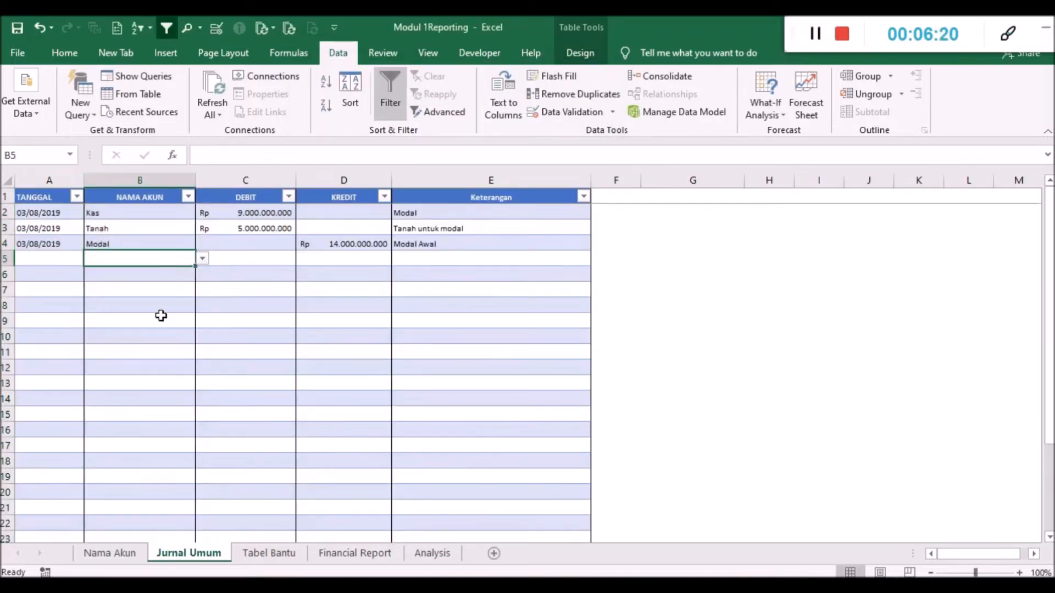
{"action": "left_click", "coordinate": [174, 215]}
{"action": "left_click", "coordinate": [179, 198]}
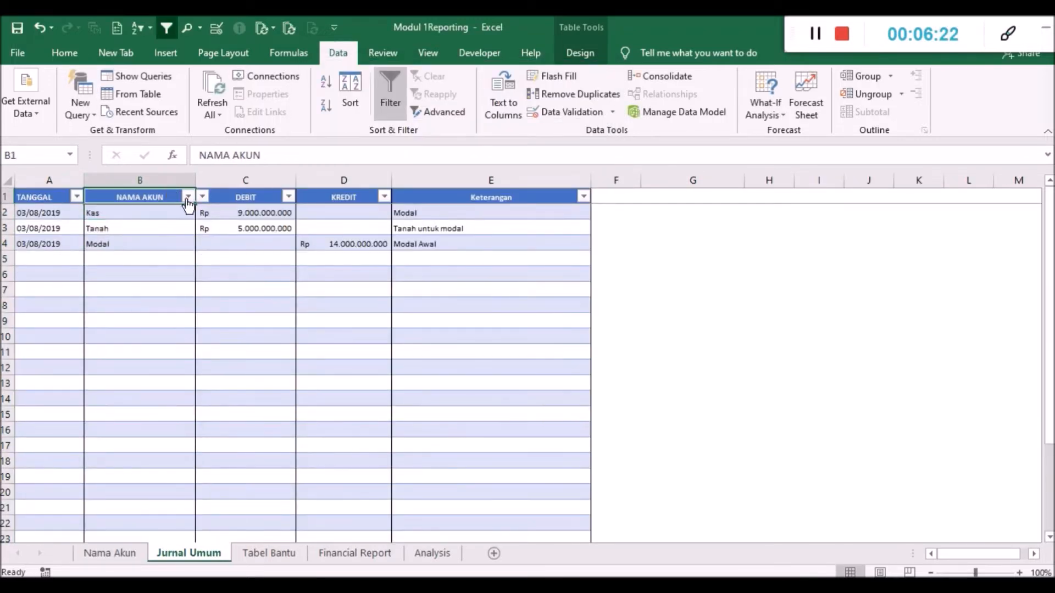
{"action": "left_click", "coordinate": [201, 200]}
{"action": "left_click", "coordinate": [200, 200]}
{"action": "left_click", "coordinate": [165, 228]}
{"action": "left_click", "coordinate": [168, 212]}
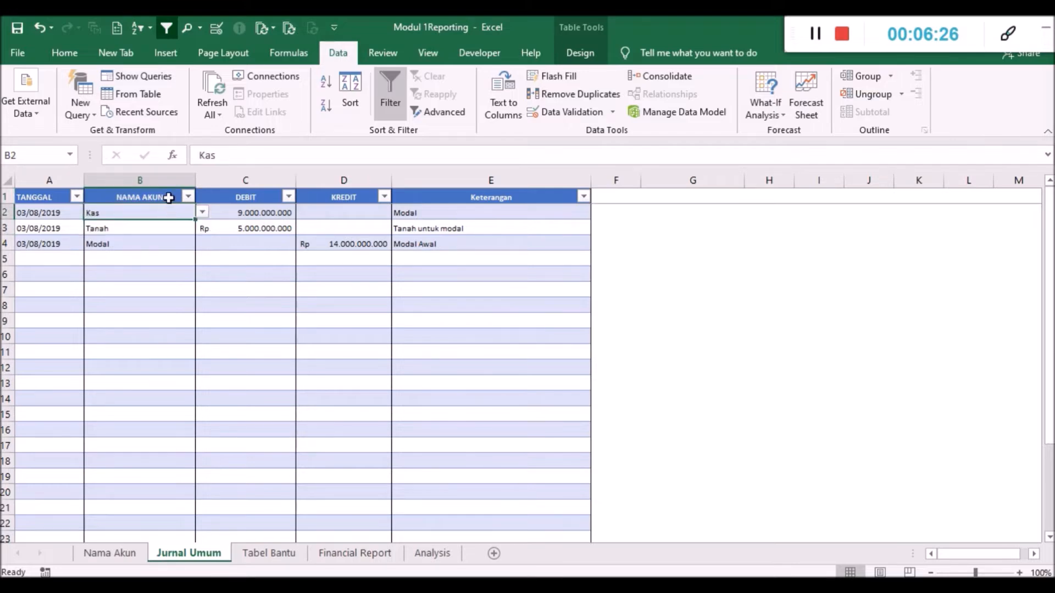
- Remove the list restriction from the NAMA AKUN header cell B1 by allowing Any value
{"action": "left_click", "coordinate": [169, 198]}
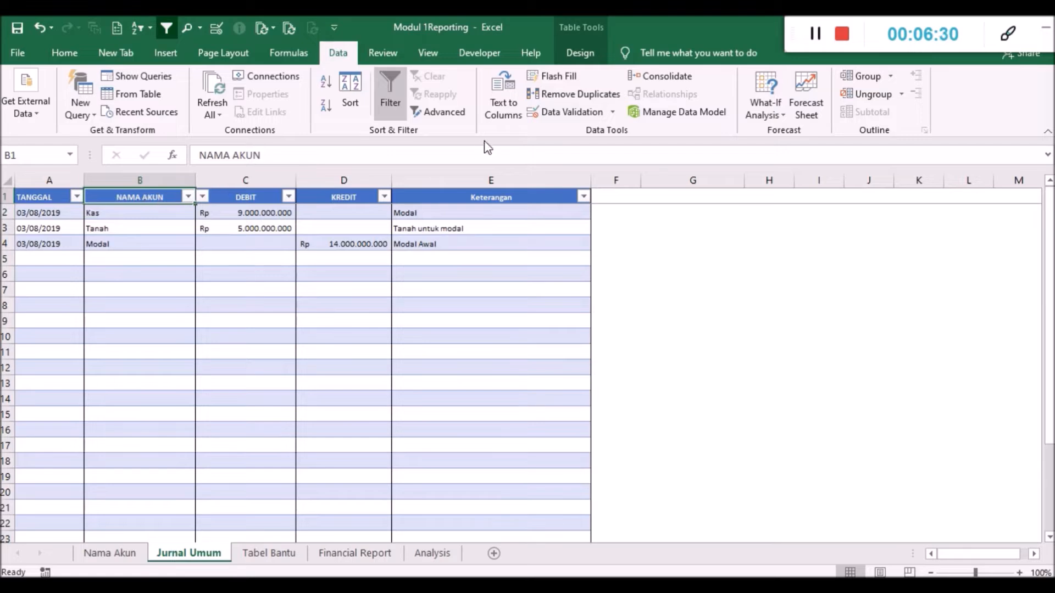
{"action": "left_click", "coordinate": [556, 112]}
{"action": "left_click", "coordinate": [433, 150]}
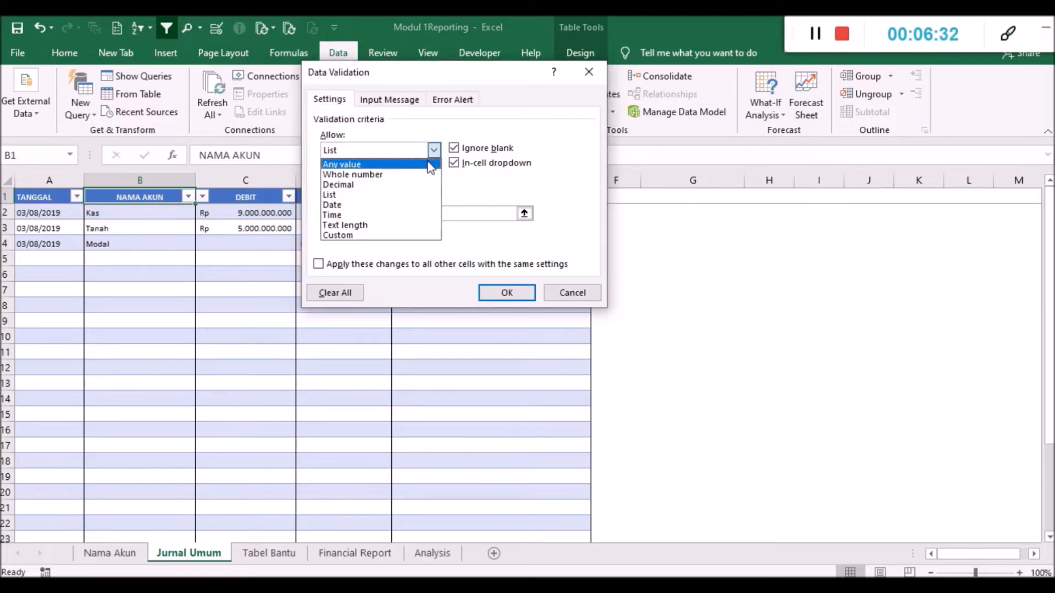
{"action": "left_click", "coordinate": [429, 165]}
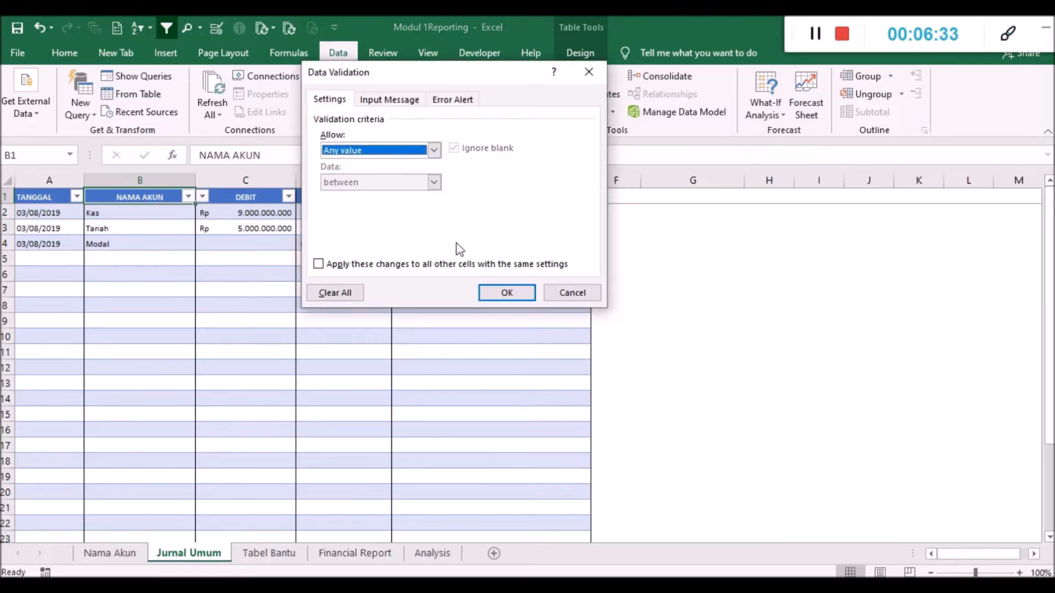
{"action": "left_click", "coordinate": [501, 292]}
- Review the Kas, Tanah and Modal entries in the NAMA AKUN column and the empty rows below them
{"action": "left_click", "coordinate": [172, 224]}
{"action": "left_click", "coordinate": [157, 268]}
{"action": "left_click", "coordinate": [158, 216]}
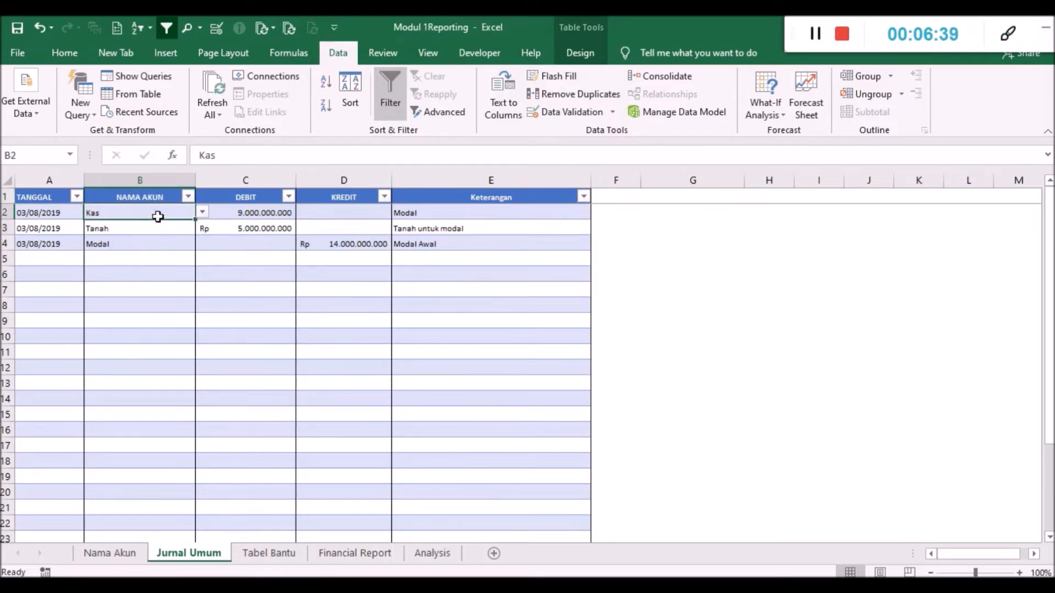
{"action": "left_click_drag", "start_coordinate": [157, 211], "coordinate": [159, 241]}
{"action": "left_click", "coordinate": [238, 292]}
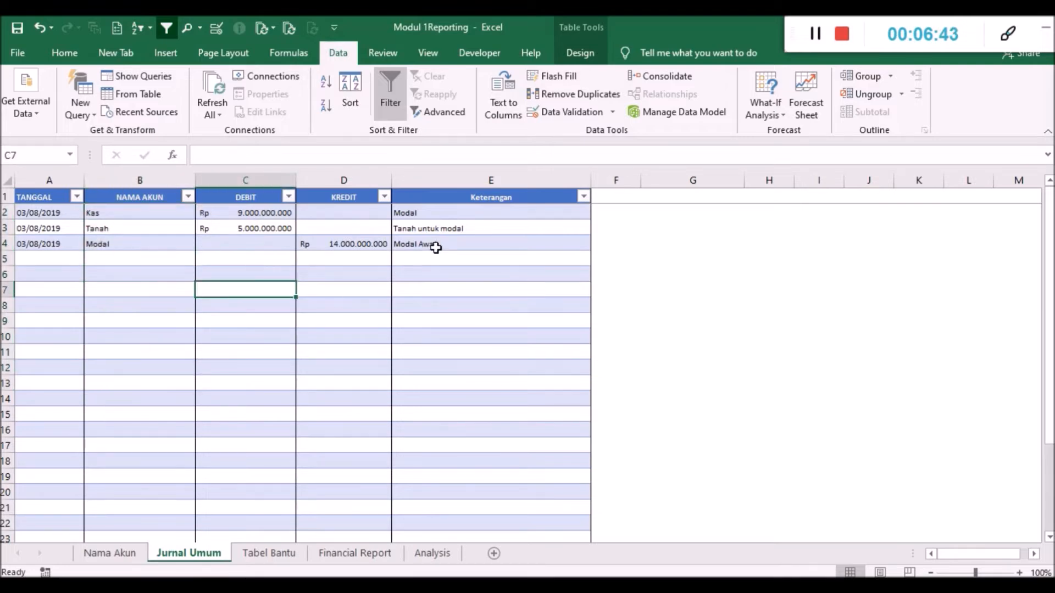
{"action": "left_click", "coordinate": [171, 244]}
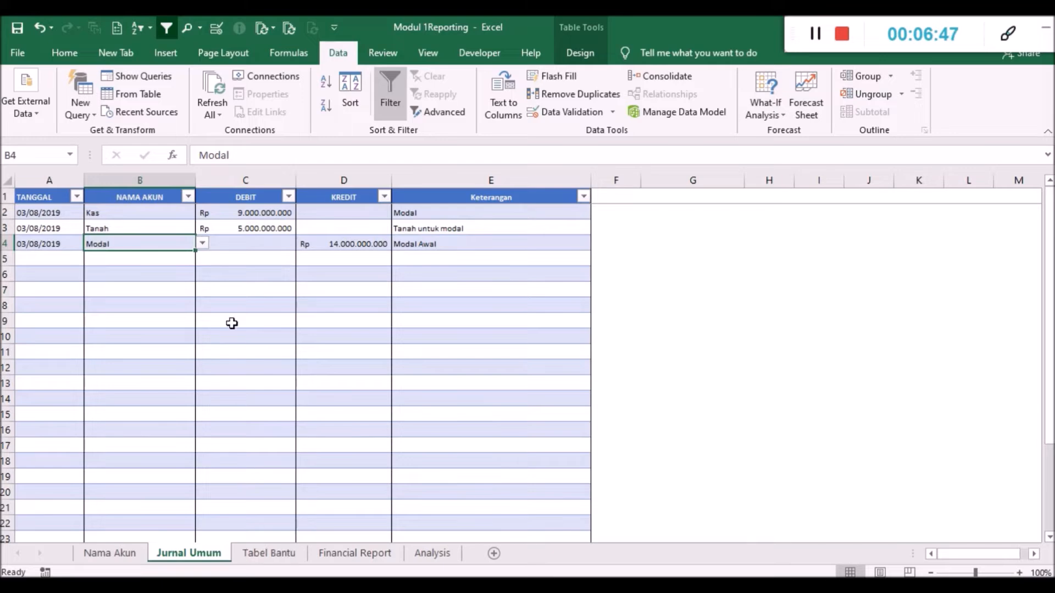
- Examine the layout of the two pivot tables on the Tabel Bantu sheet
{"action": "left_click", "coordinate": [265, 554]}
{"action": "left_click", "coordinate": [173, 242]}
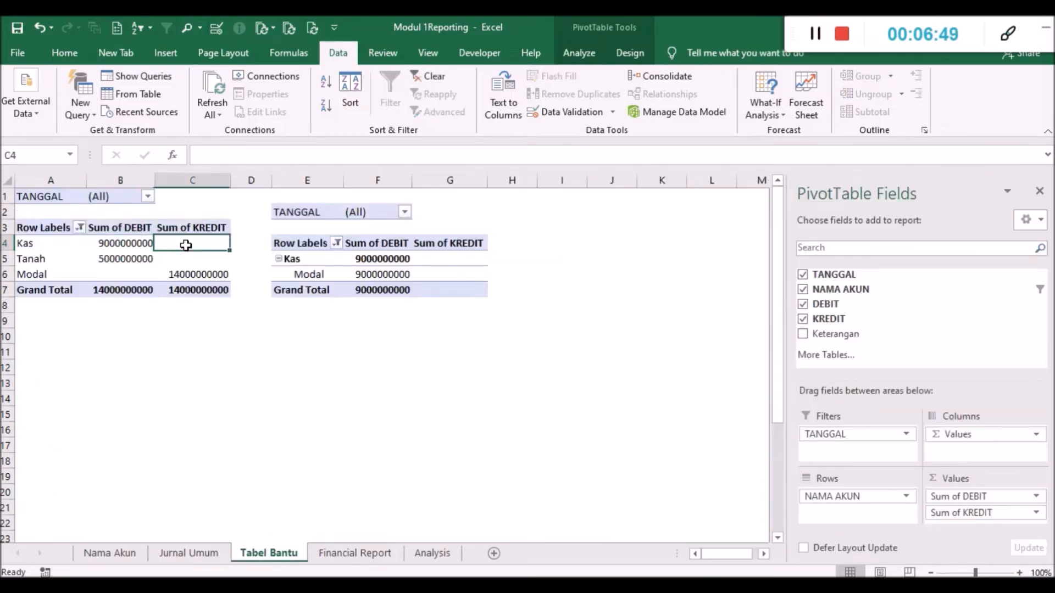
{"action": "left_click_drag", "start_coordinate": [41, 197], "coordinate": [475, 290]}
{"action": "left_click_drag", "start_coordinate": [444, 354], "coordinate": [432, 367]}
- Create a PivotTable on a new worksheet from columns A to E of the Jurnal Umum sheet
{"action": "left_click", "coordinate": [211, 555]}
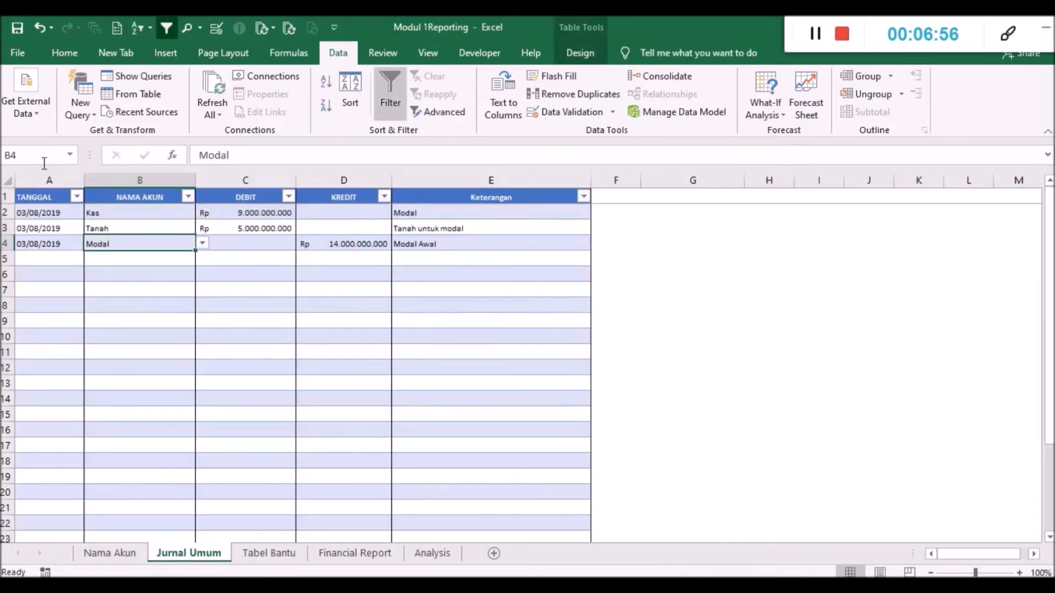
{"action": "left_click_drag", "start_coordinate": [48, 180], "coordinate": [500, 179]}
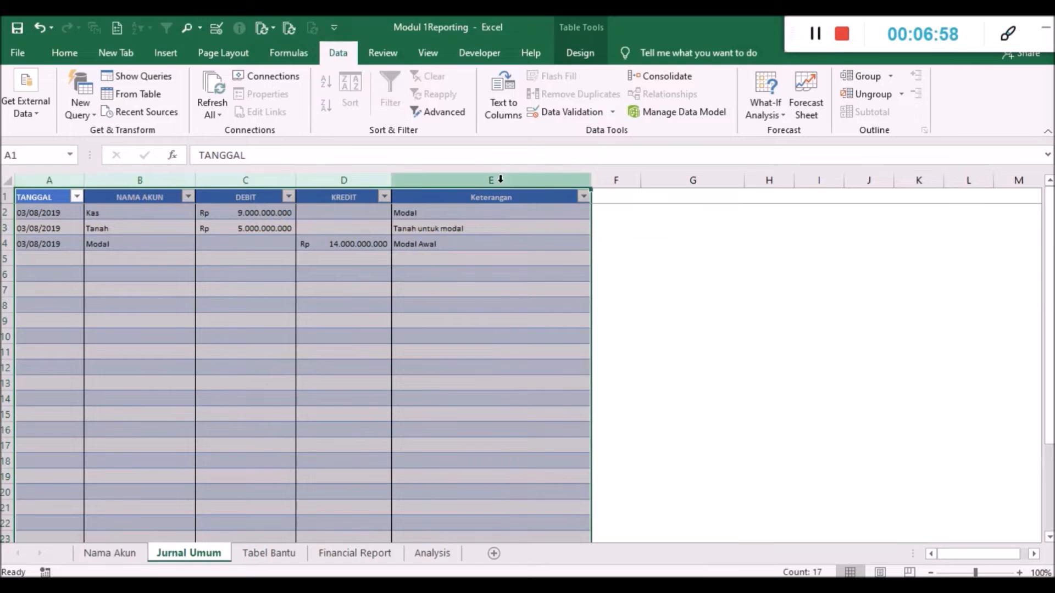
{"action": "left_click", "coordinate": [159, 53]}
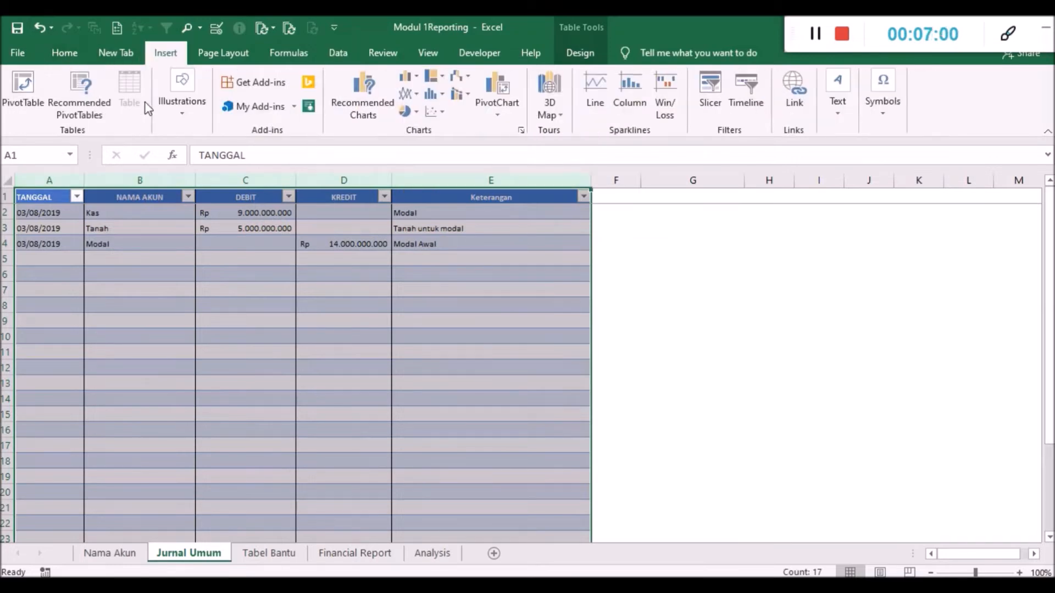
{"action": "left_click", "coordinate": [22, 96]}
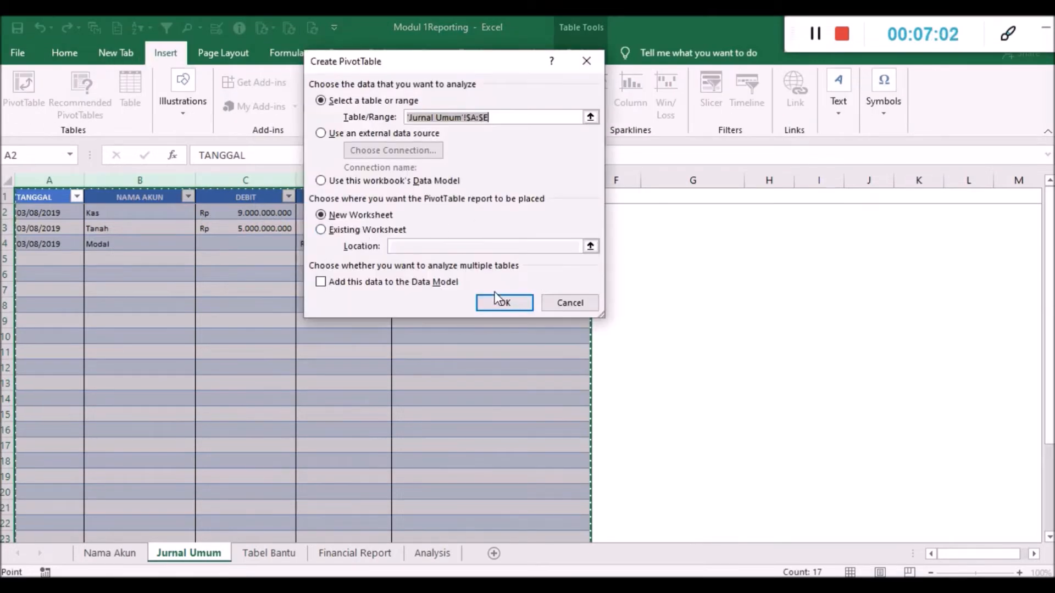
{"action": "left_click", "coordinate": [500, 302]}
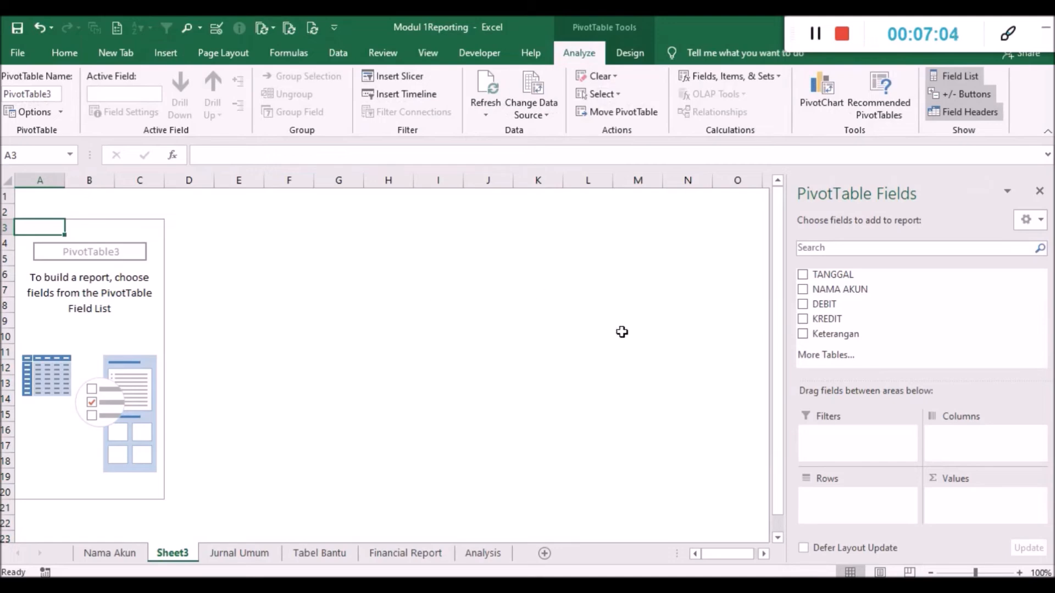
- Lay out the new PivotTable with TANGGAL as filter, NAMA AKUN as rows, and Sum of DEBIT and Sum of KREDIT as values
{"action": "left_click_drag", "start_coordinate": [831, 274], "coordinate": [853, 438]}
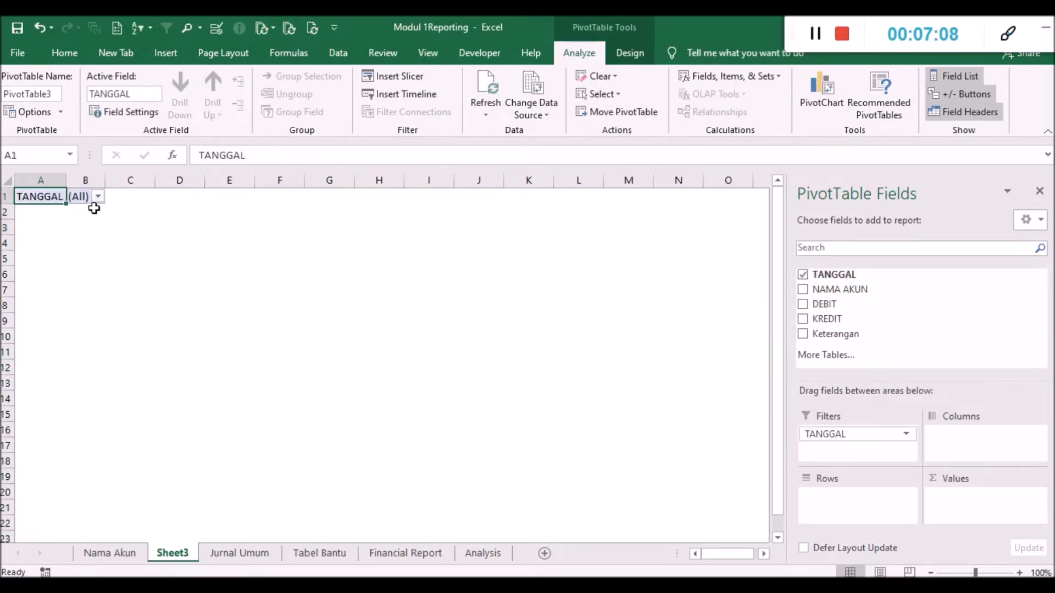
{"action": "left_click", "coordinate": [98, 198]}
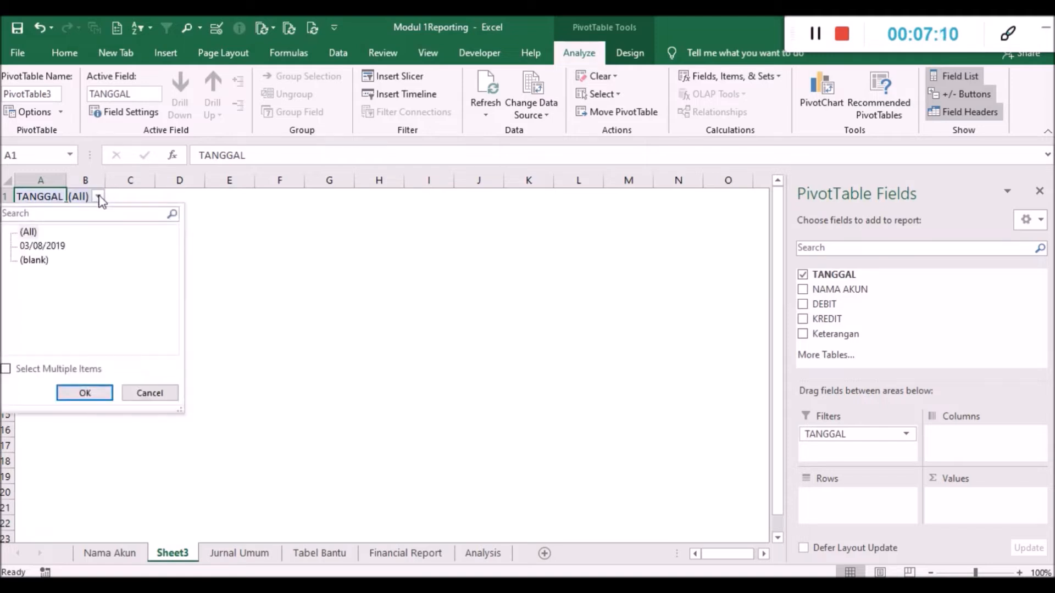
{"action": "left_click", "coordinate": [99, 197]}
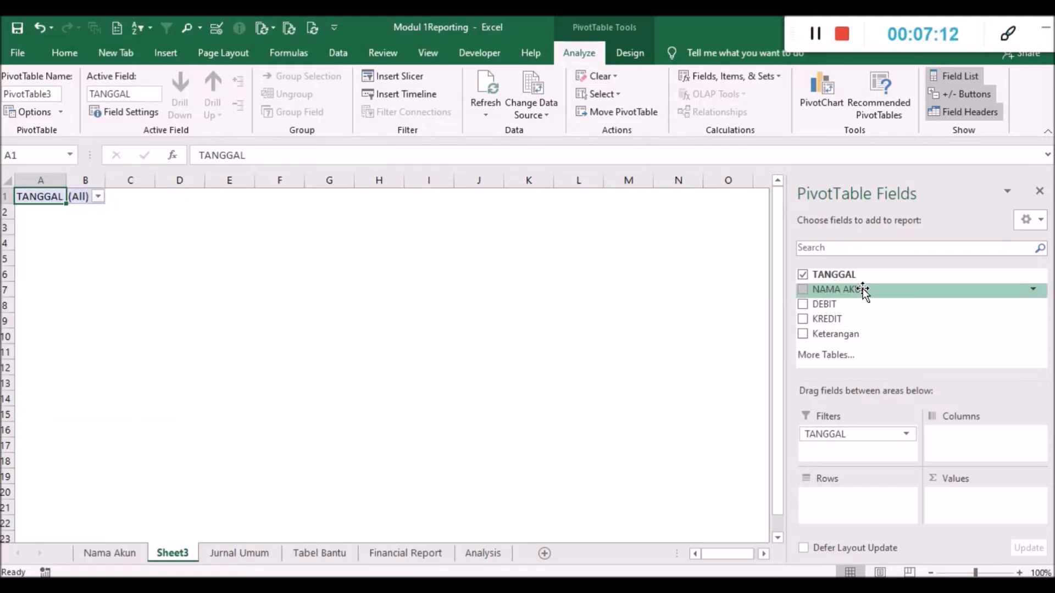
{"action": "left_click_drag", "start_coordinate": [862, 289], "coordinate": [861, 486]}
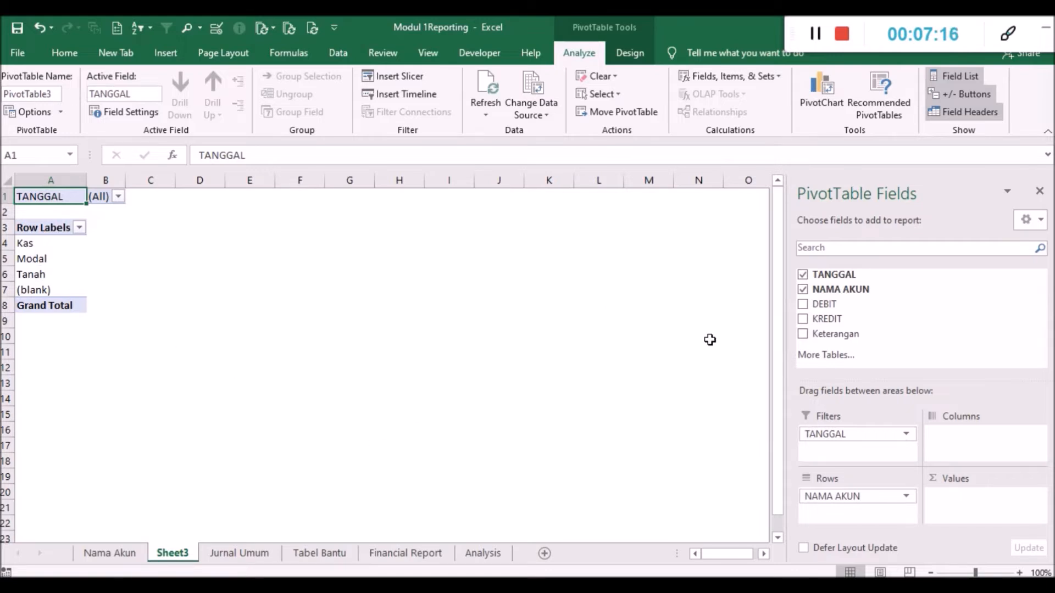
{"action": "left_click_drag", "start_coordinate": [826, 304], "coordinate": [962, 501]}
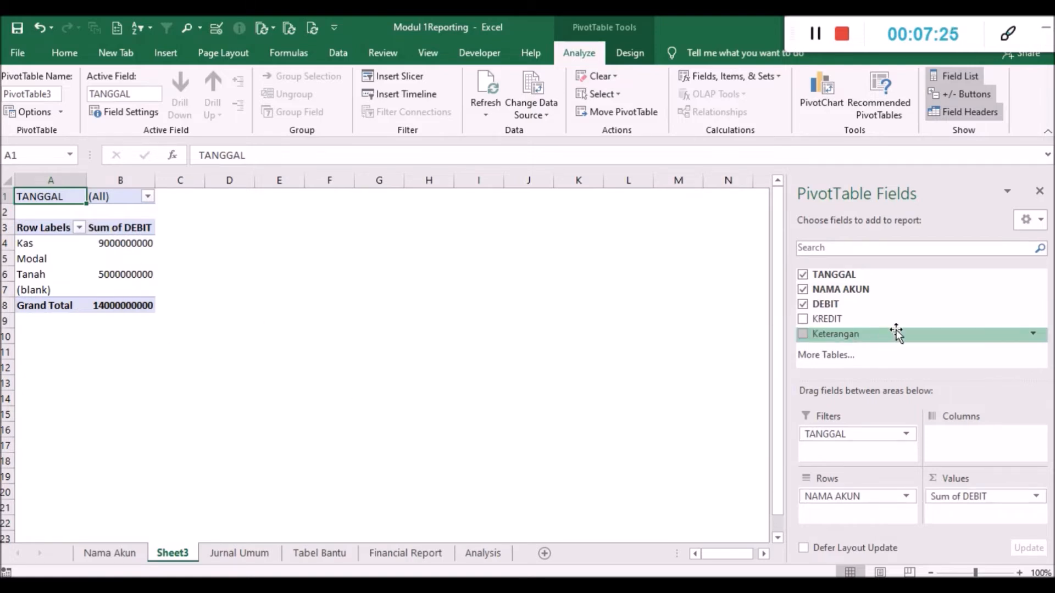
{"action": "left_click_drag", "start_coordinate": [859, 319], "coordinate": [1000, 508]}
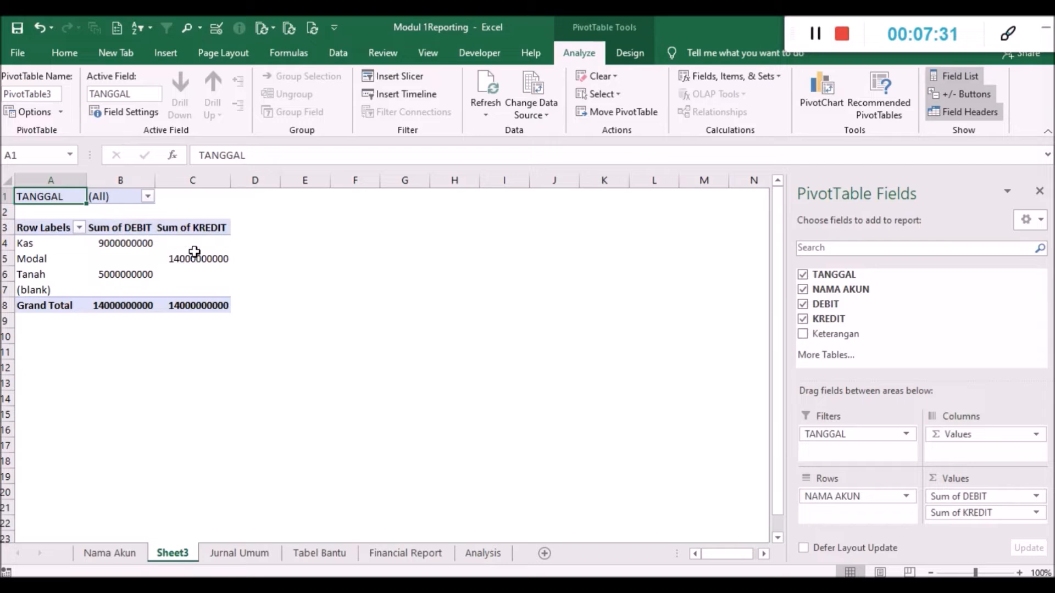
{"action": "left_click", "coordinate": [115, 228]}
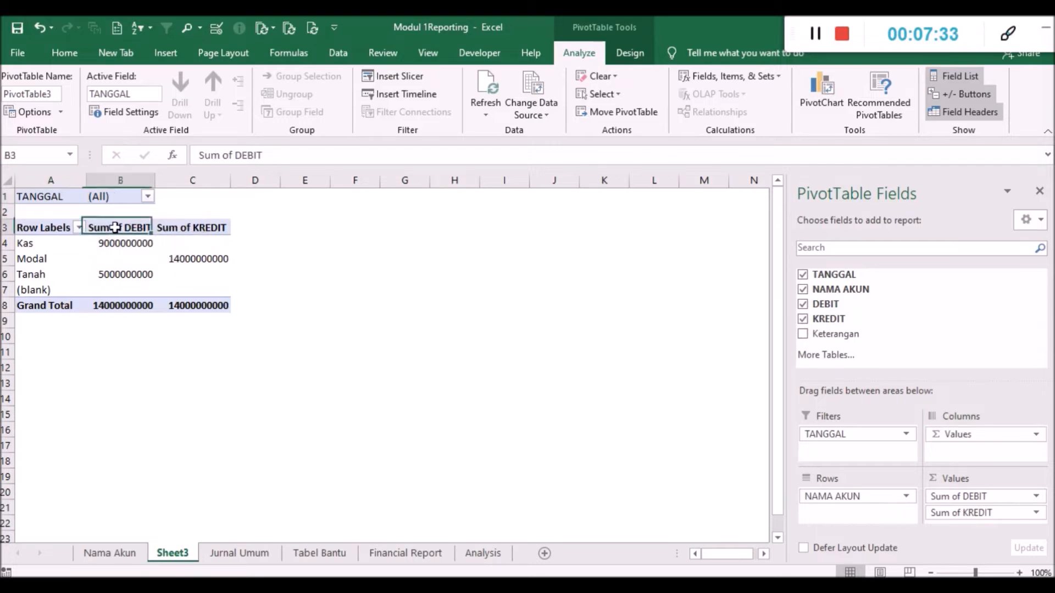
{"action": "right_click", "coordinate": [115, 228]}
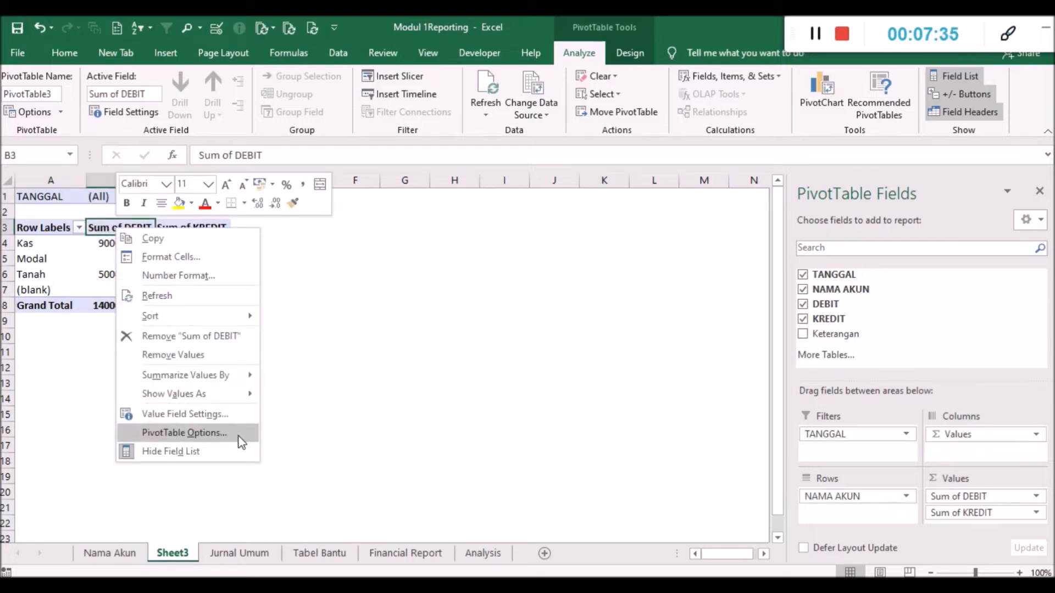
{"action": "left_click", "coordinate": [201, 434]}
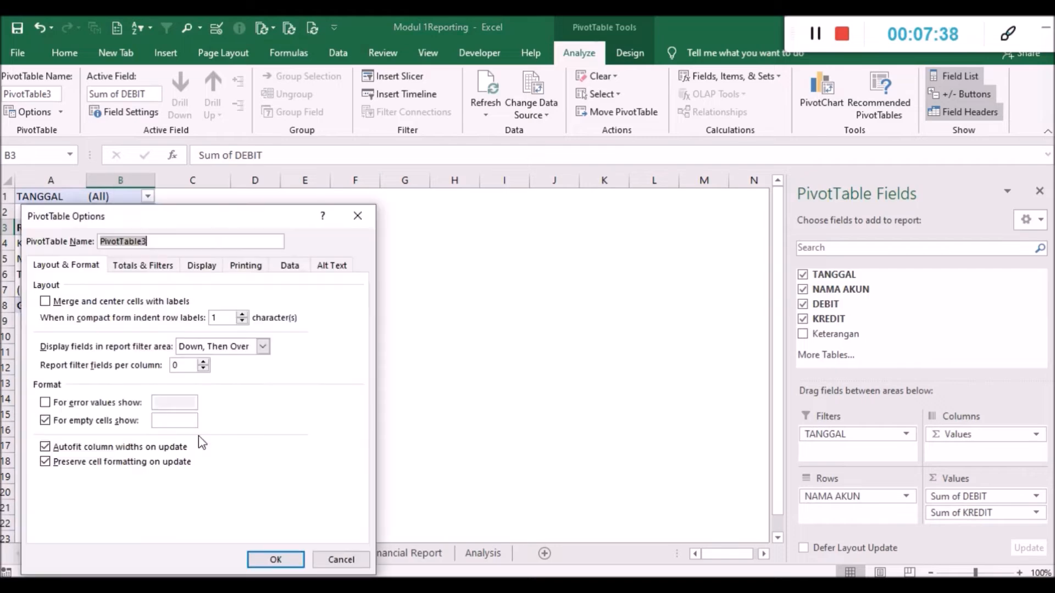
{"action": "left_click", "coordinate": [358, 216]}
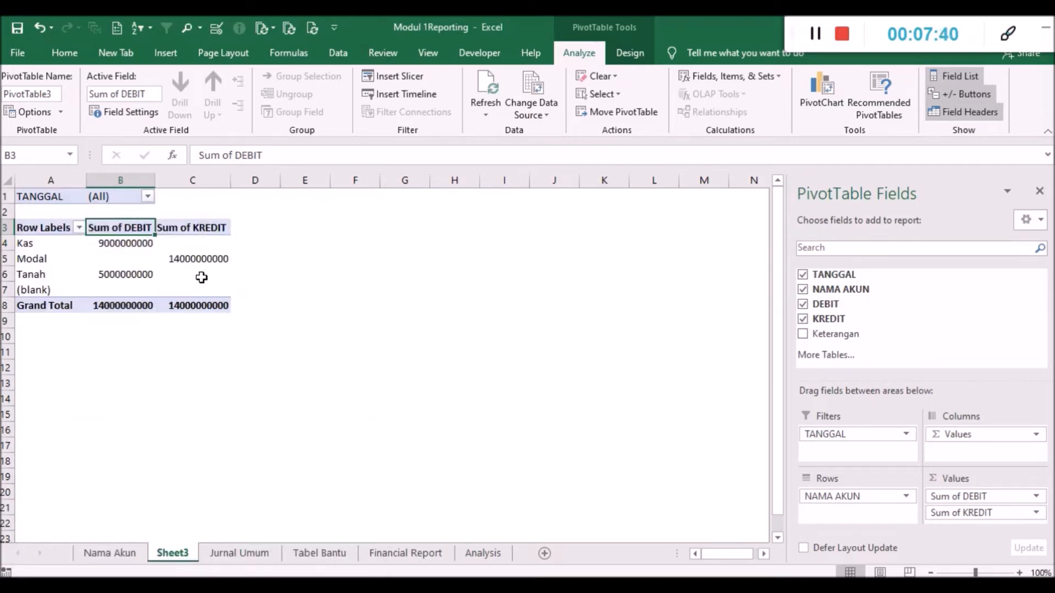
- Keep Sum as the calculation type in the value field settings of the new pivot's Sum of DEBIT field
{"action": "right_click", "coordinate": [126, 227]}
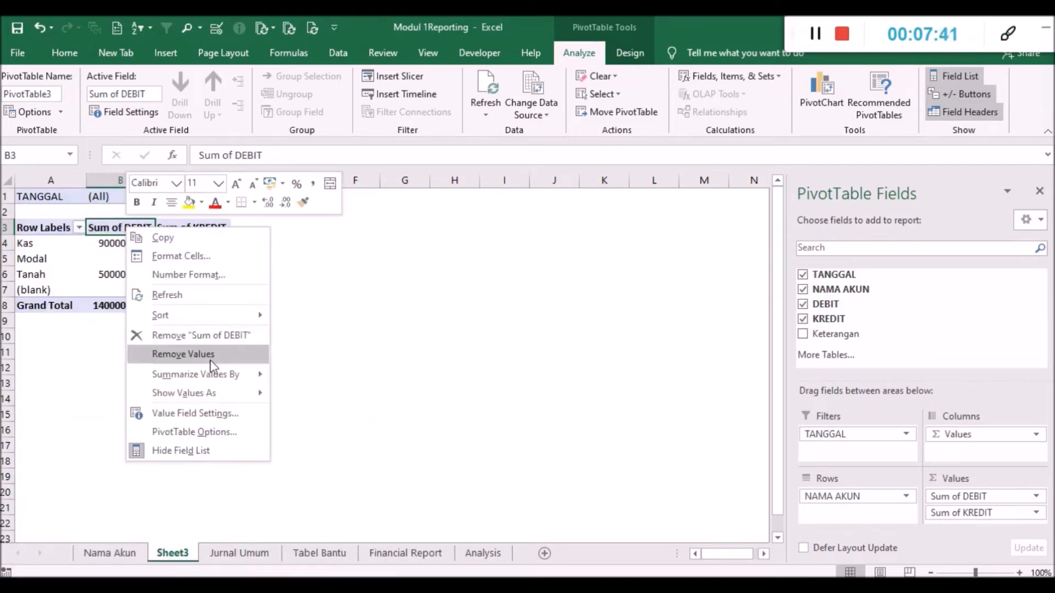
{"action": "left_click", "coordinate": [248, 413]}
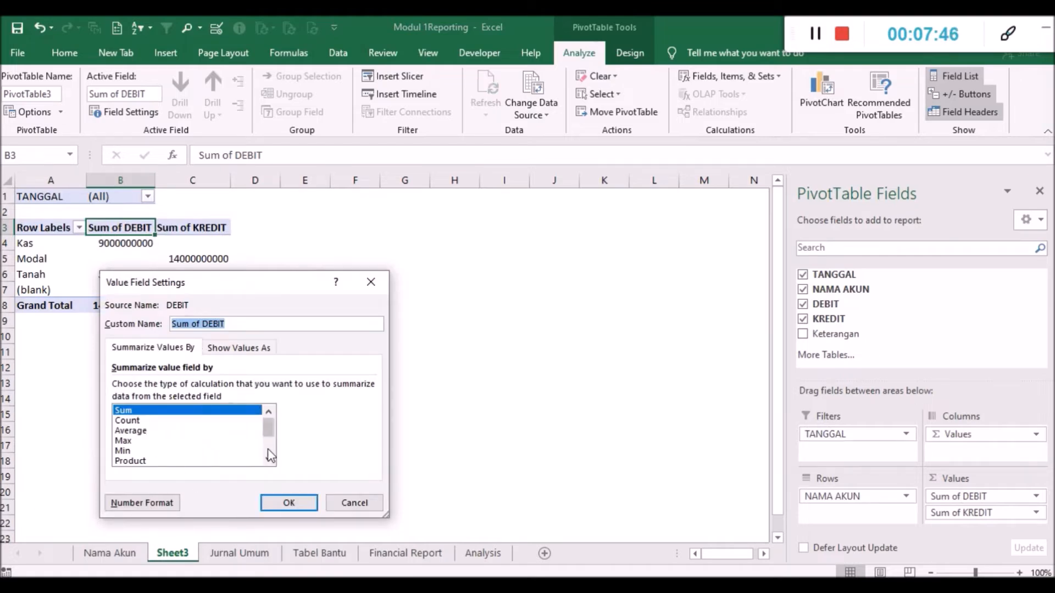
{"action": "scroll", "coordinate": [270, 455], "scroll_direction": "down", "scroll_amount": 2}
{"action": "scroll", "coordinate": [269, 455], "scroll_direction": "up", "scroll_amount": 2}
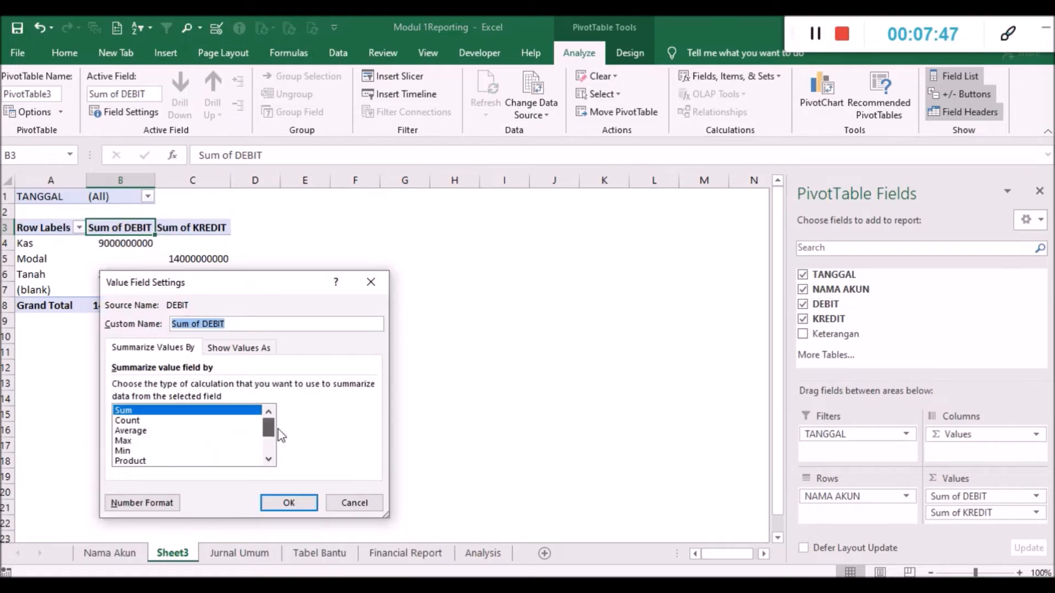
{"action": "left_click", "coordinate": [292, 503]}
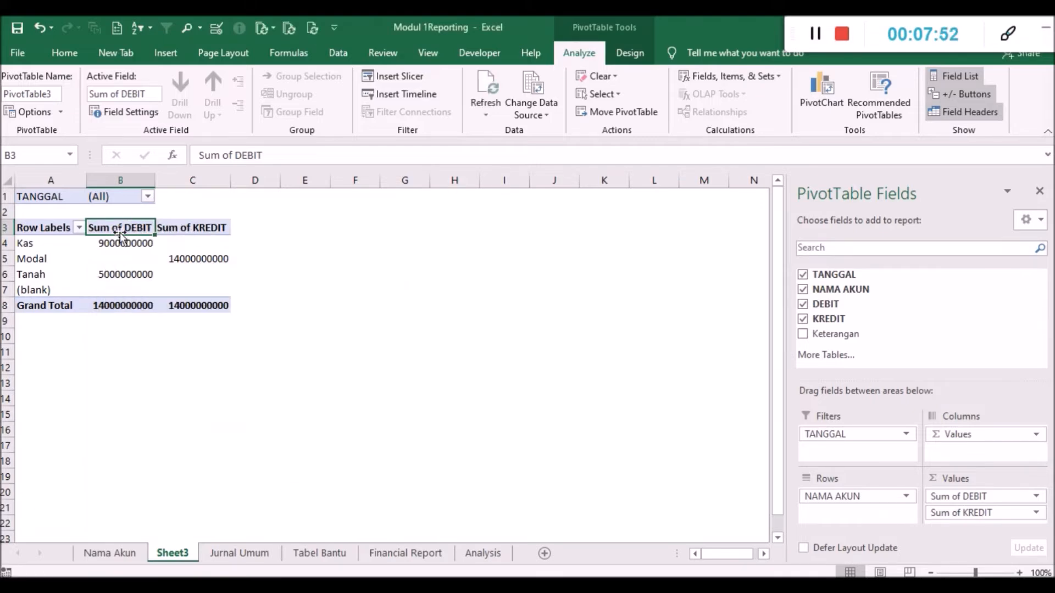
- Delete the Sheet3 worksheet that holds the practice PivotTable
{"action": "left_click", "coordinate": [323, 304]}
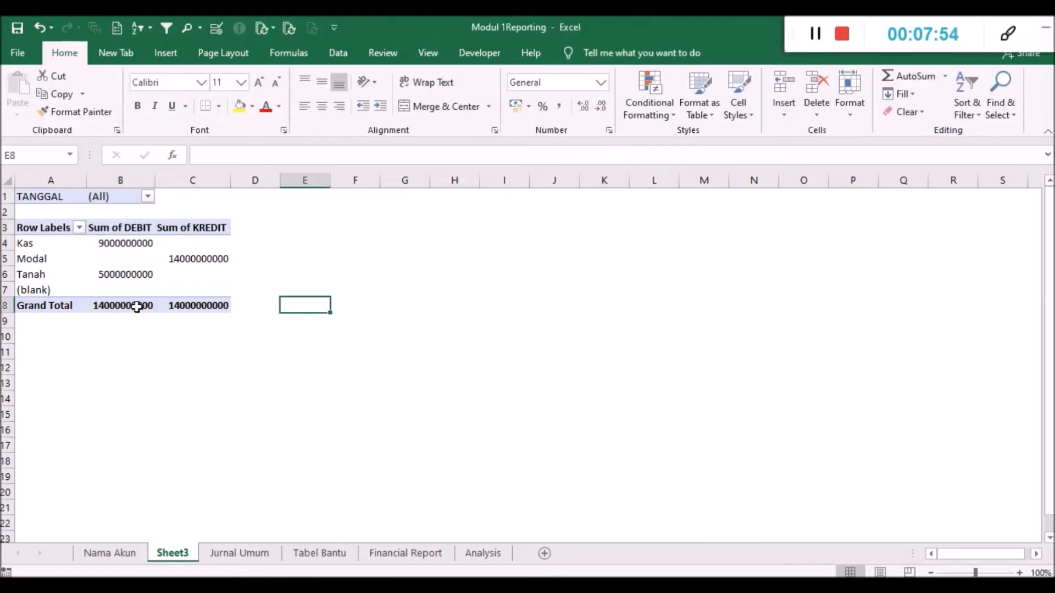
{"action": "right_click", "coordinate": [185, 556]}
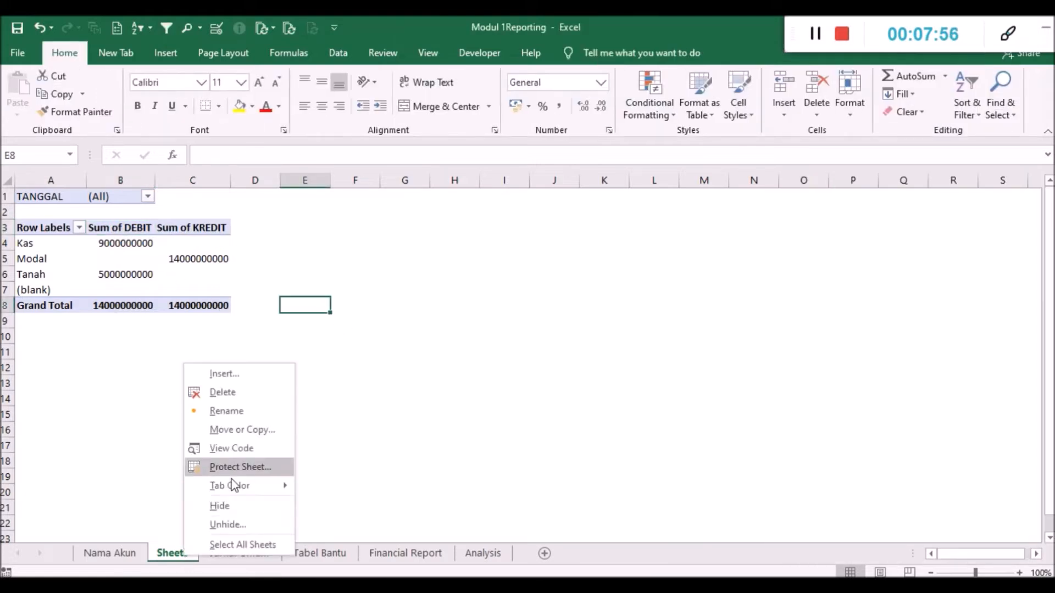
{"action": "left_click", "coordinate": [221, 392]}
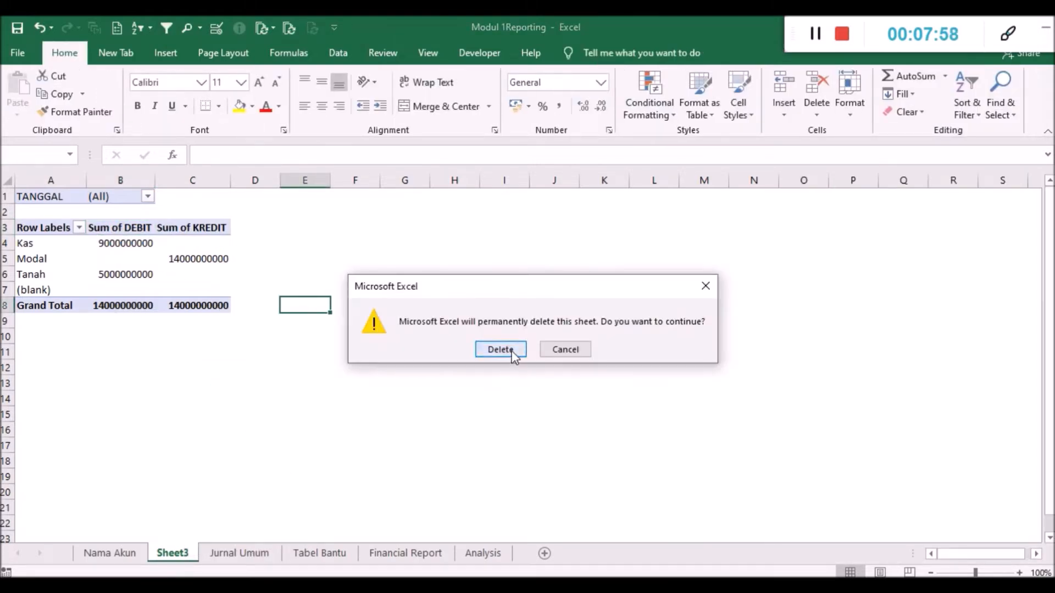
{"action": "left_click", "coordinate": [500, 348]}
- Review the Laporan Perubahan Modal and Neraca sections of the Financial Report sheet, including the Modal Awal formula
{"action": "left_click", "coordinate": [287, 556]}
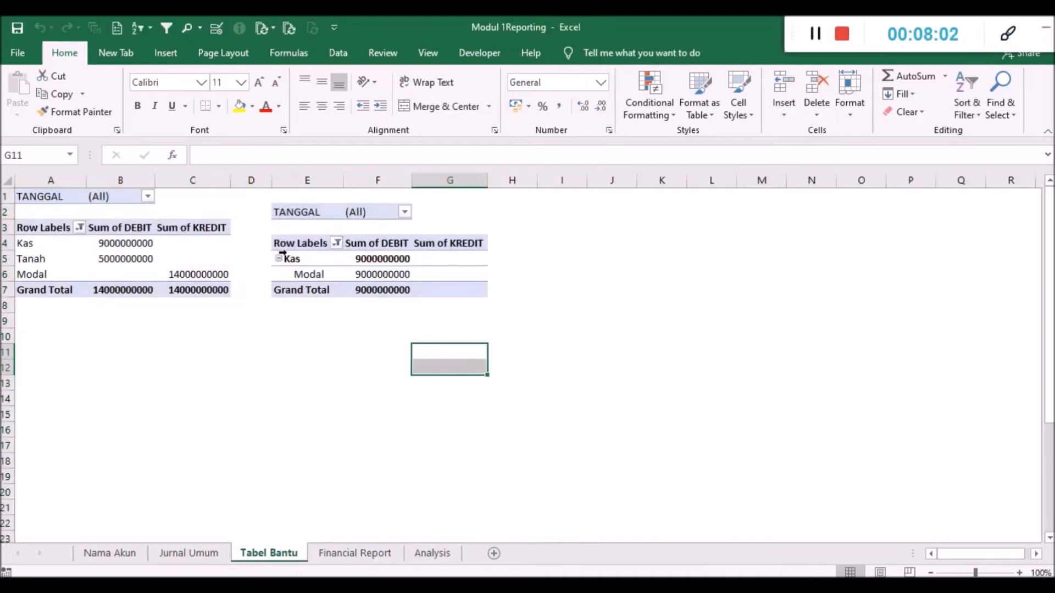
{"action": "left_click", "coordinate": [377, 552]}
{"action": "scroll", "coordinate": [329, 383], "scroll_direction": "down", "scroll_amount": 12}
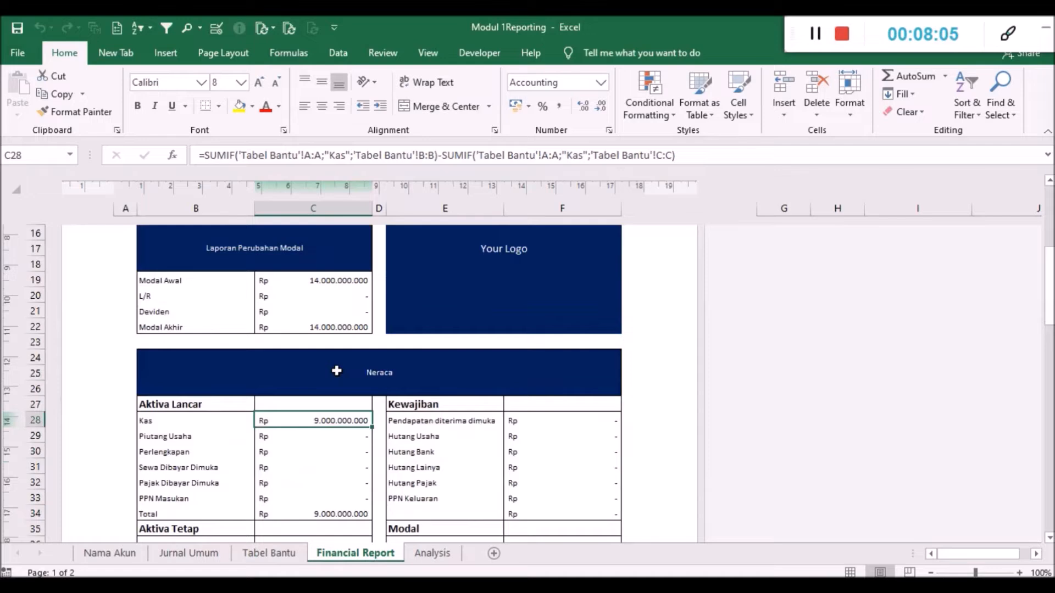
{"action": "scroll", "coordinate": [331, 384], "scroll_direction": "down", "scroll_amount": 5}
{"action": "scroll", "coordinate": [329, 384], "scroll_direction": "up", "scroll_amount": 12}
{"action": "scroll", "coordinate": [329, 384], "scroll_direction": "up", "scroll_amount": 5}
{"action": "scroll", "coordinate": [329, 383], "scroll_direction": "down", "scroll_amount": 4}
{"action": "left_click", "coordinate": [325, 285]}
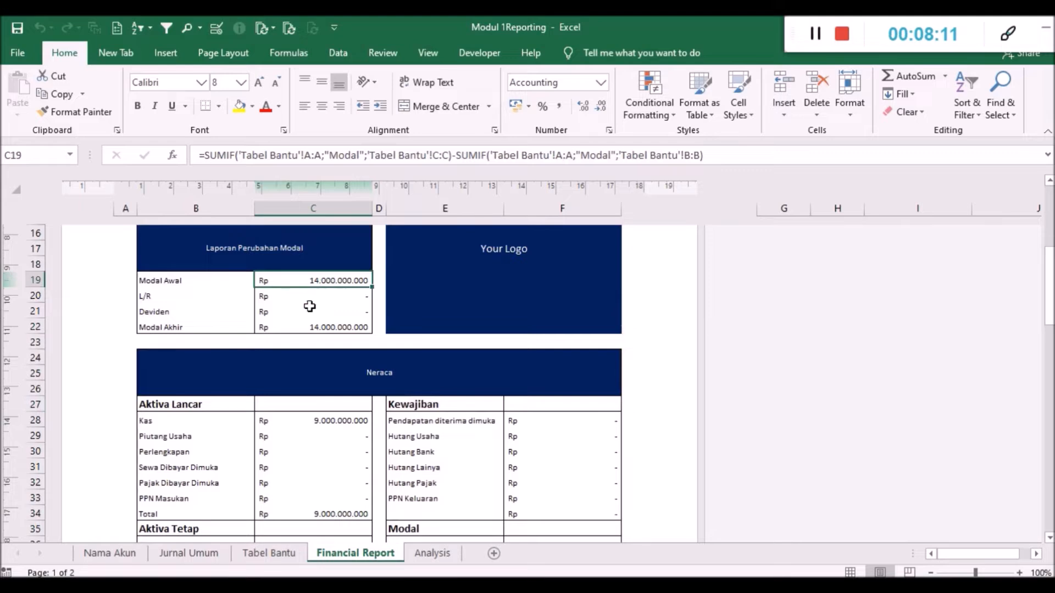
{"action": "scroll", "coordinate": [326, 340], "scroll_direction": "down", "scroll_amount": 1}
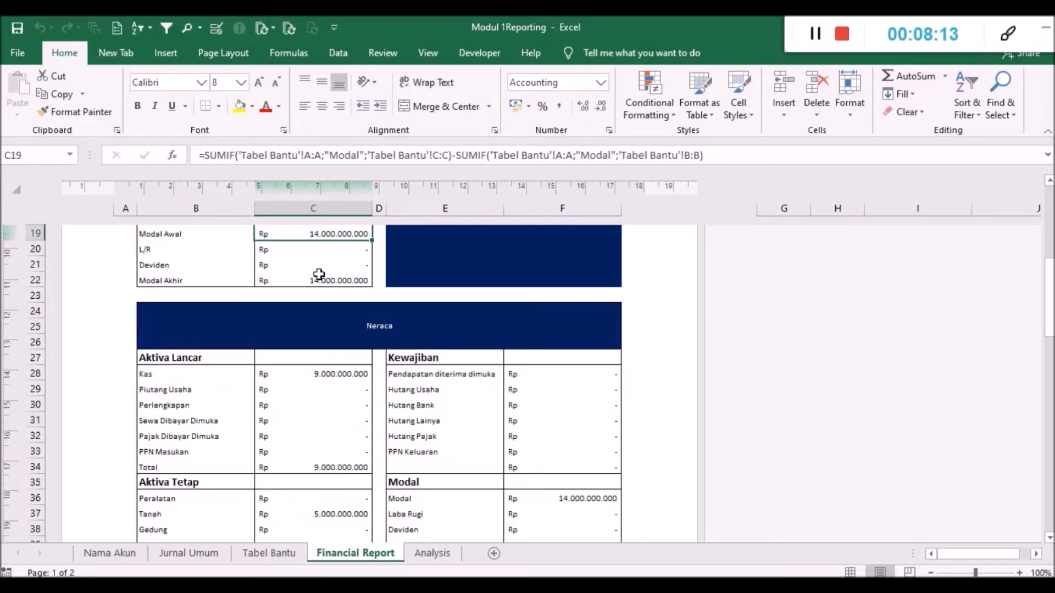
- Examine the SUMIF formula for Kas in the Neraca and compare its range with column A of the Tabel Bantu sheet
{"action": "left_click", "coordinate": [317, 376]}
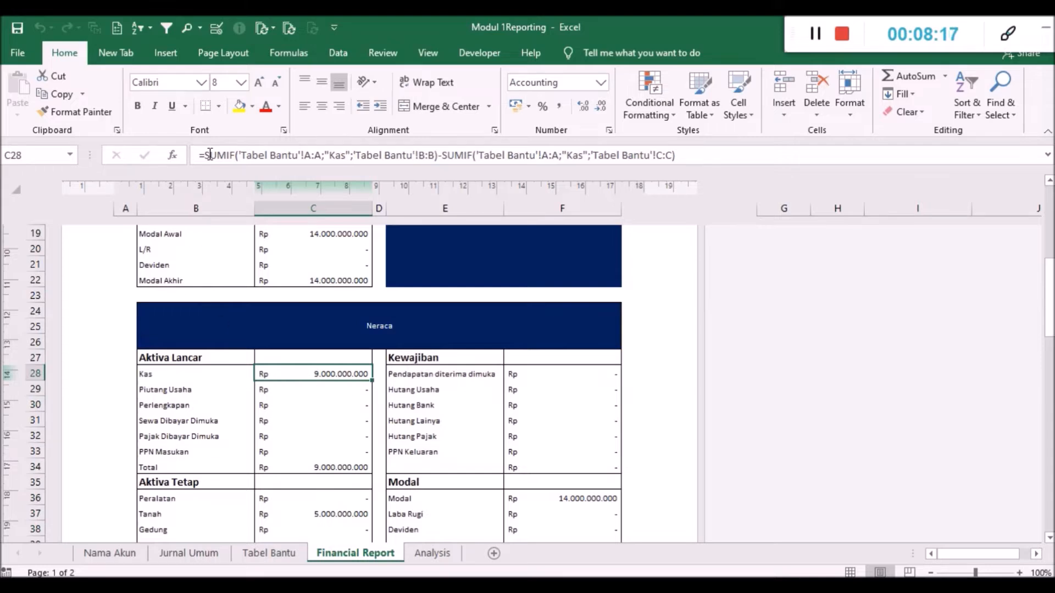
{"action": "left_click_drag", "start_coordinate": [206, 155], "coordinate": [237, 157]}
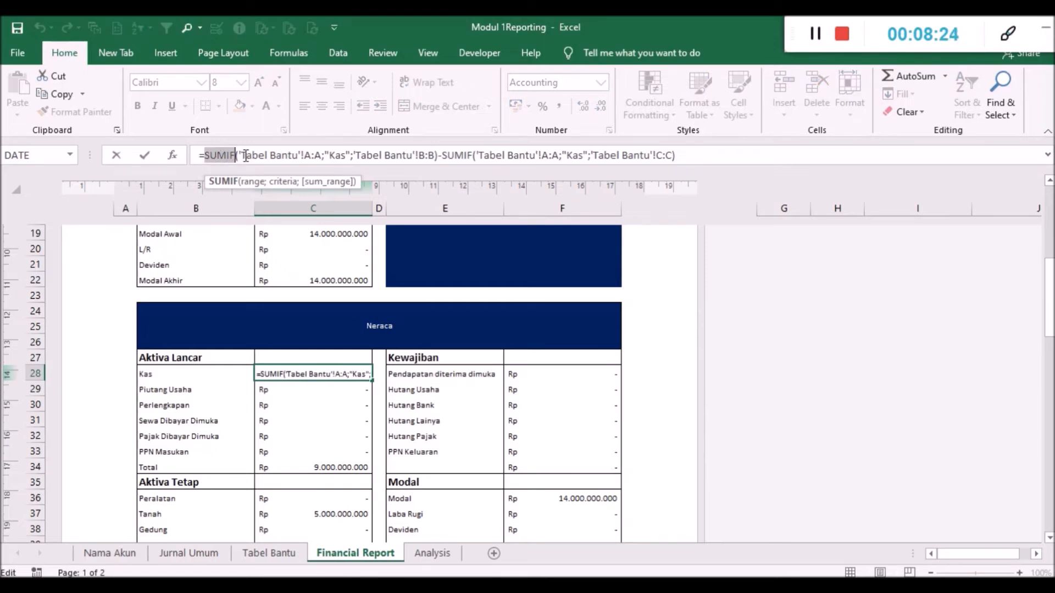
{"action": "left_click_drag", "start_coordinate": [246, 155], "coordinate": [317, 156]}
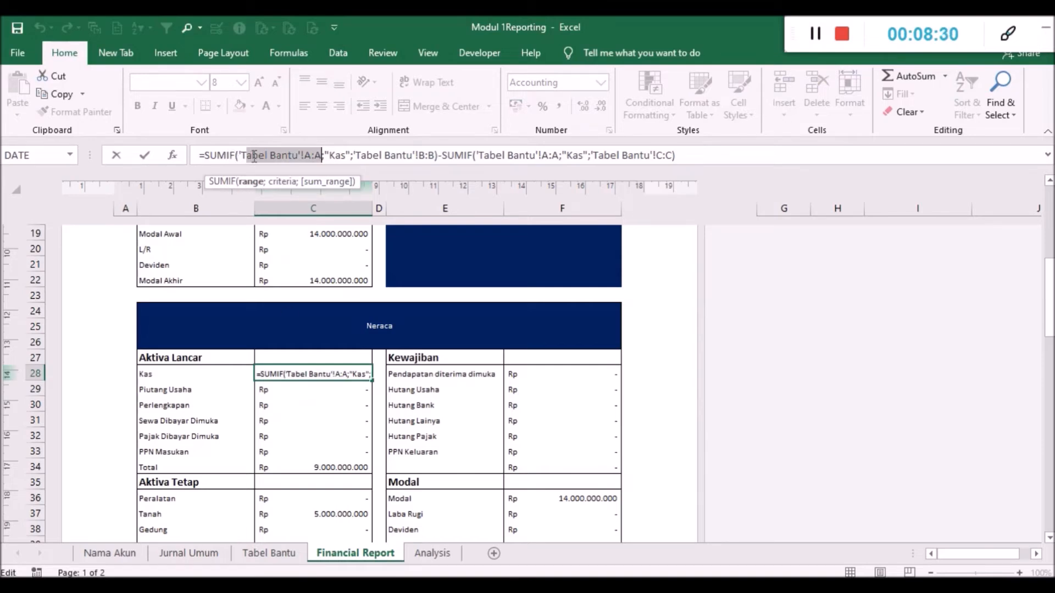
{"action": "left_click", "coordinate": [268, 553]}
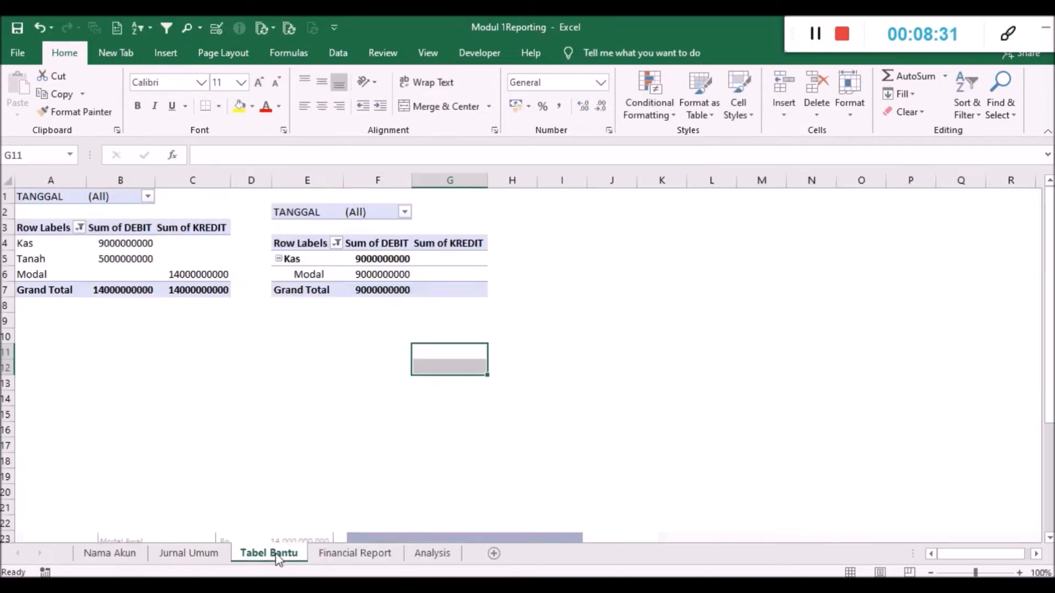
{"action": "left_click", "coordinate": [77, 181]}
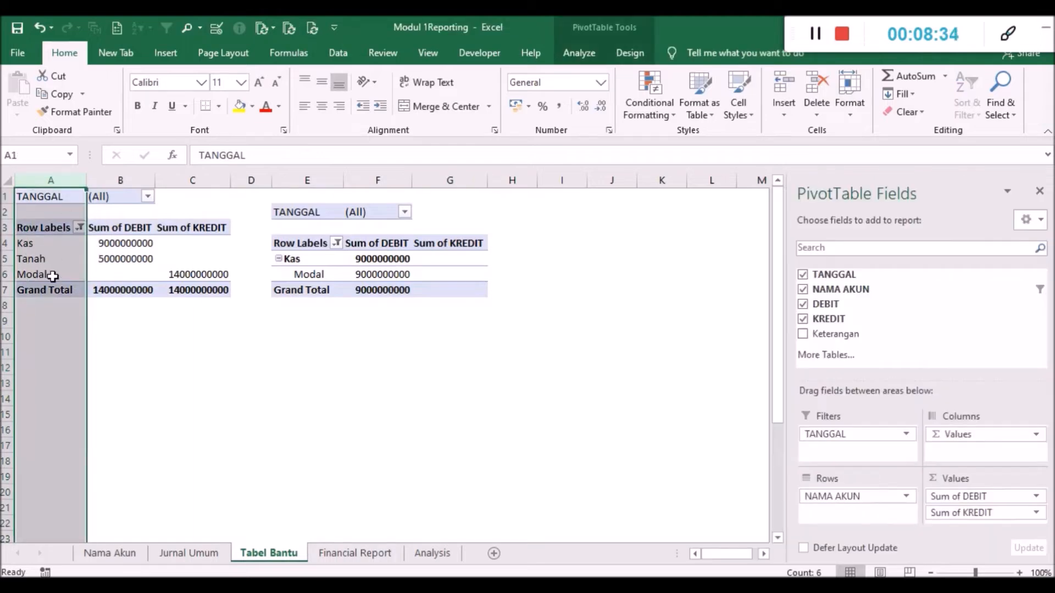
- Compare the sum ranges in the Kas formula with the Sum of DEBIT and Sum of KREDIT columns on the Tabel Bantu sheet
{"action": "left_click", "coordinate": [332, 555]}
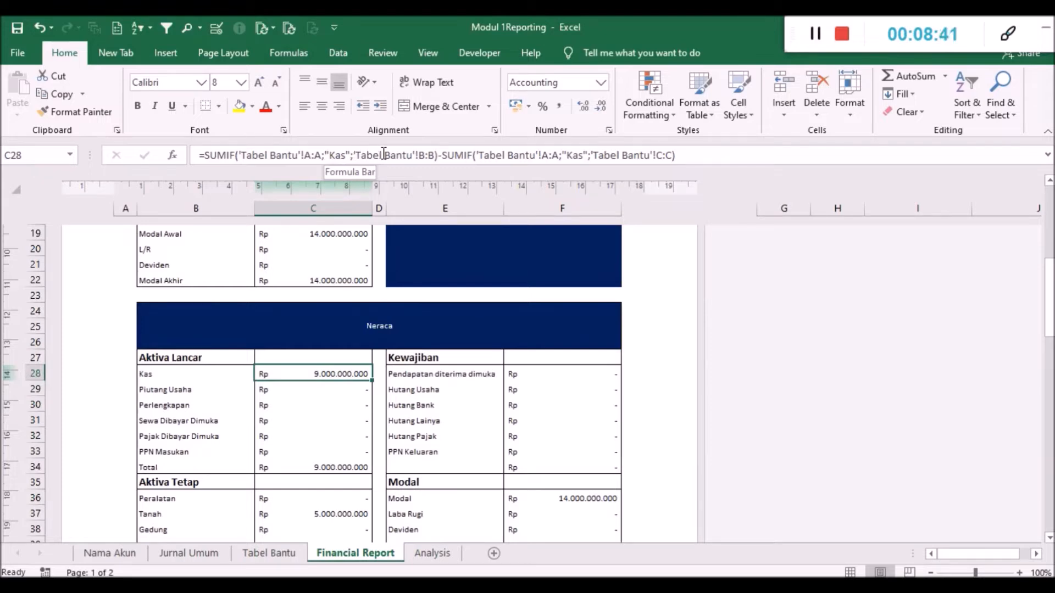
{"action": "left_click", "coordinate": [264, 555]}
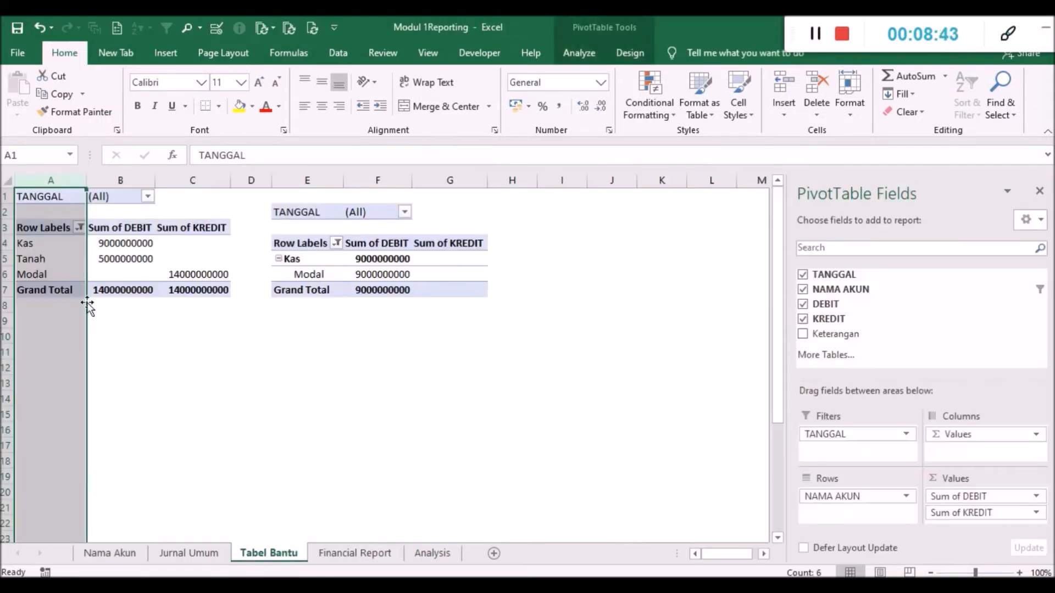
{"action": "left_click", "coordinate": [120, 178]}
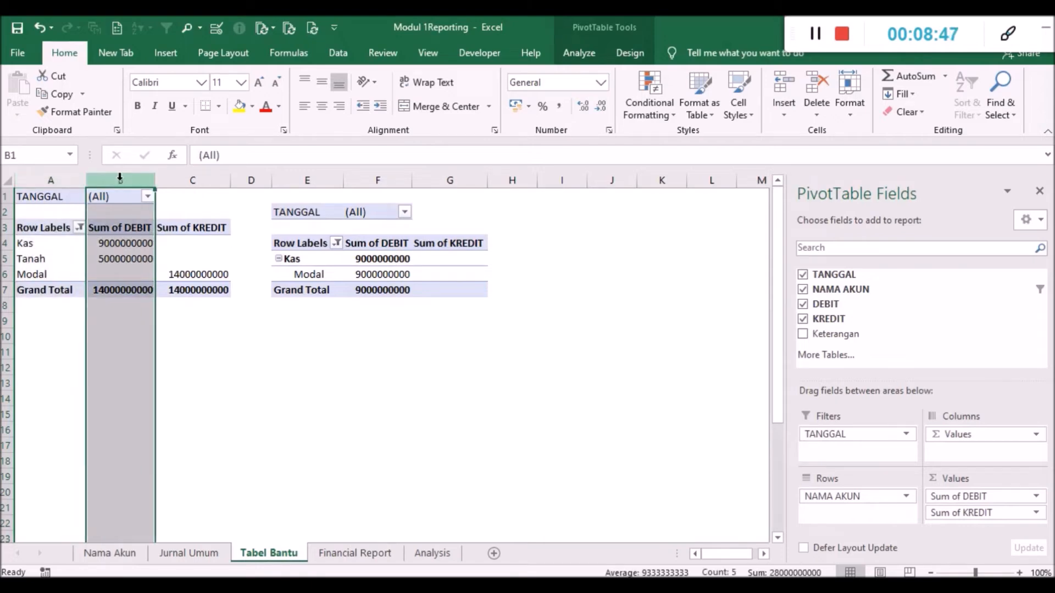
{"action": "left_click", "coordinate": [130, 253]}
{"action": "left_click", "coordinate": [129, 273]}
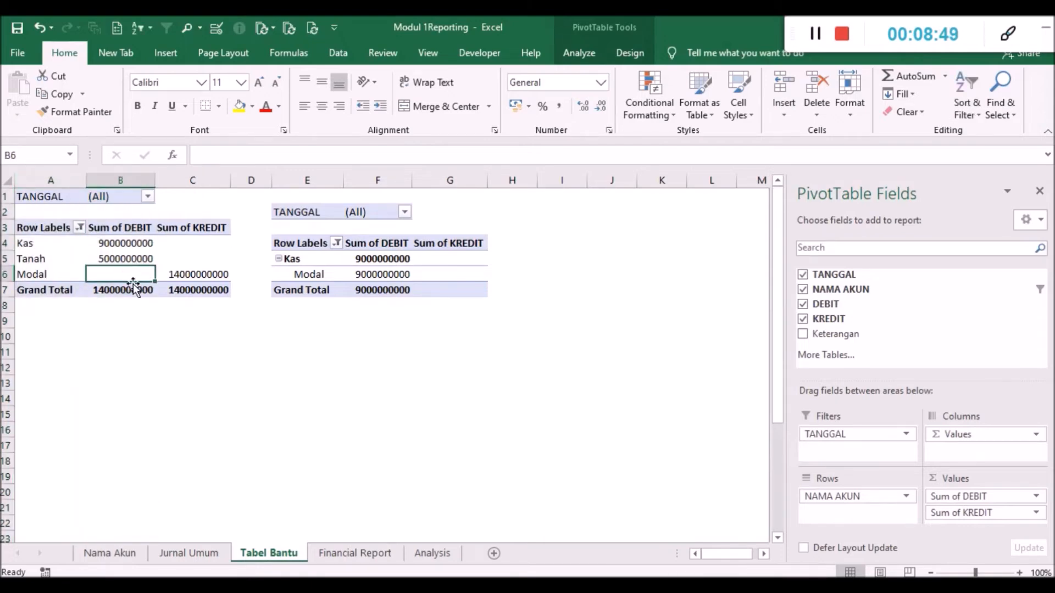
{"action": "left_click", "coordinate": [127, 228]}
{"action": "left_click_drag", "start_coordinate": [40, 249], "coordinate": [107, 263]}
{"action": "left_click", "coordinate": [111, 181]}
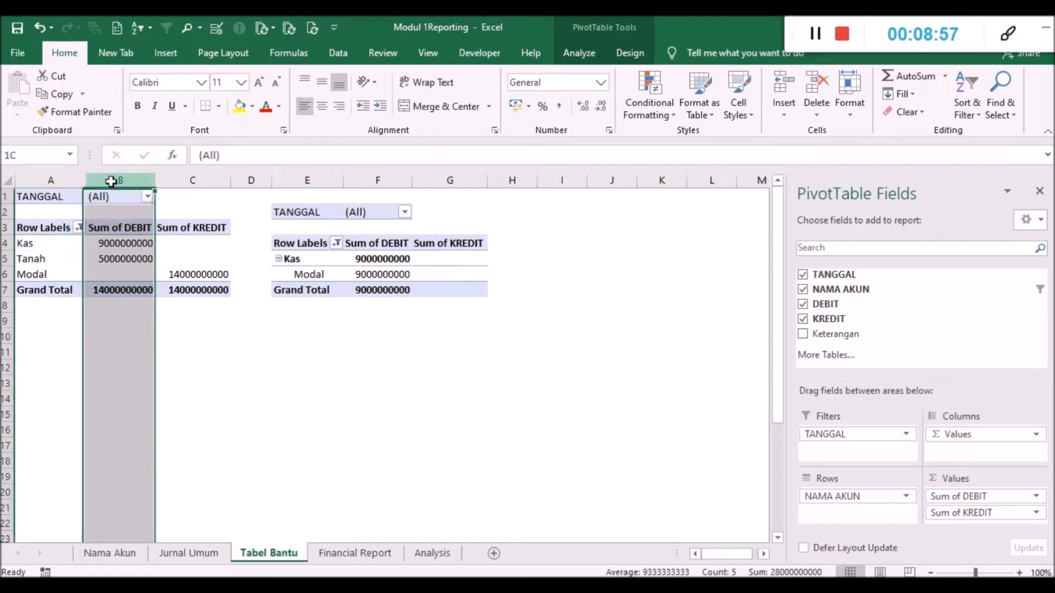
{"action": "left_click", "coordinate": [117, 290]}
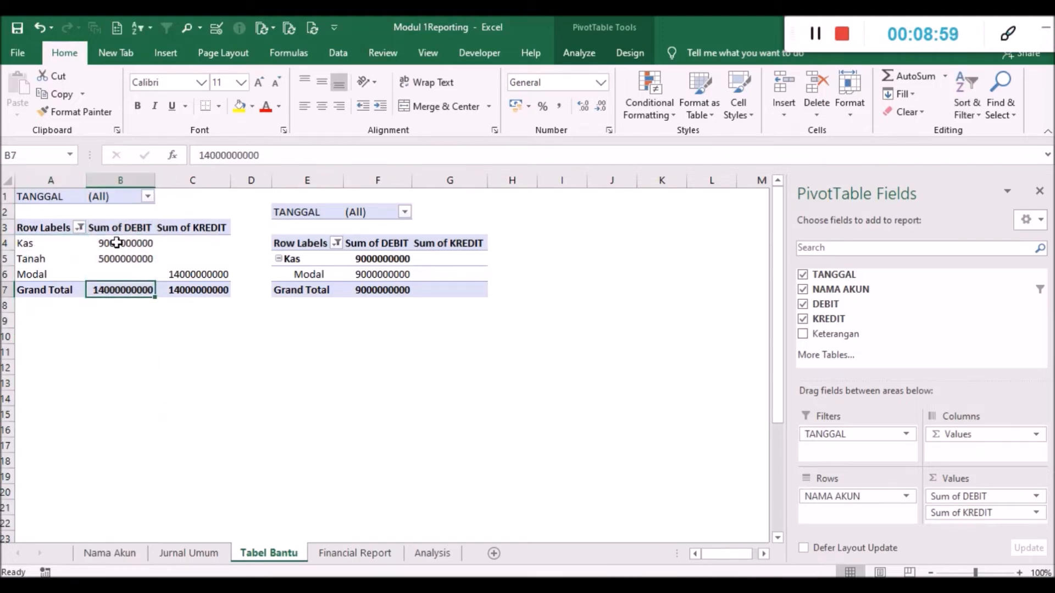
{"action": "left_click", "coordinate": [201, 240]}
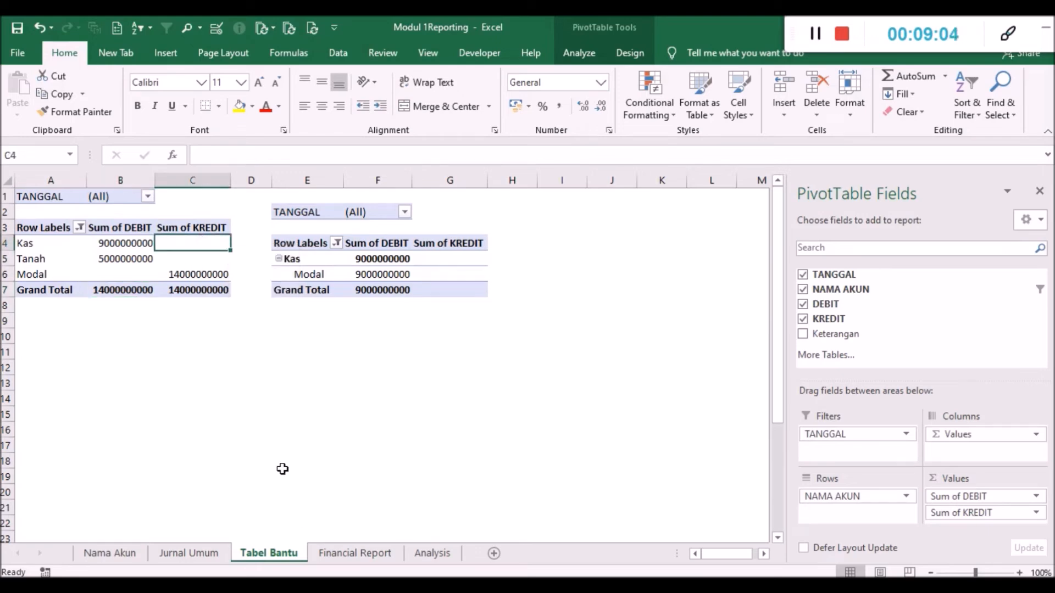
- Inspect the Kas, Piutang Usaha and Tanah formulas in the Neraca on the Financial Report sheet
{"action": "left_click", "coordinate": [337, 553]}
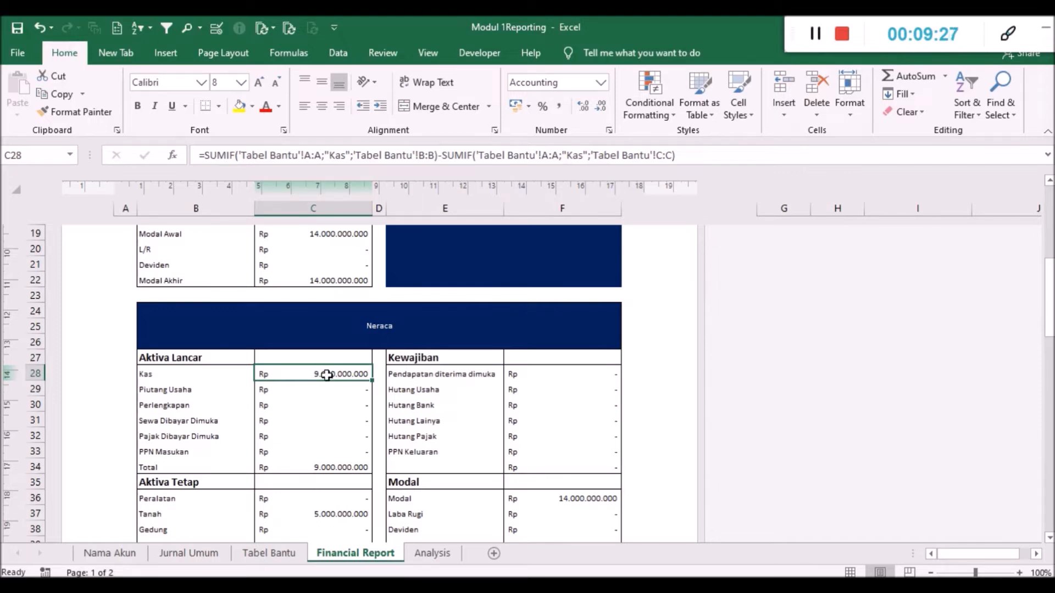
{"action": "left_click", "coordinate": [342, 389]}
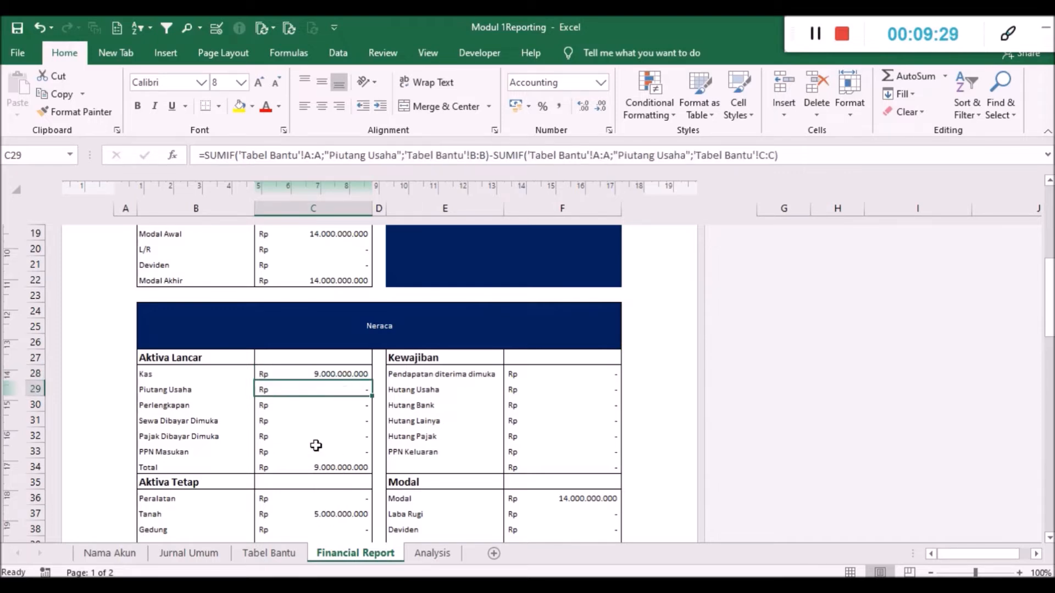
{"action": "scroll", "coordinate": [337, 471], "scroll_direction": "down", "scroll_amount": 1}
{"action": "left_click", "coordinate": [342, 466]}
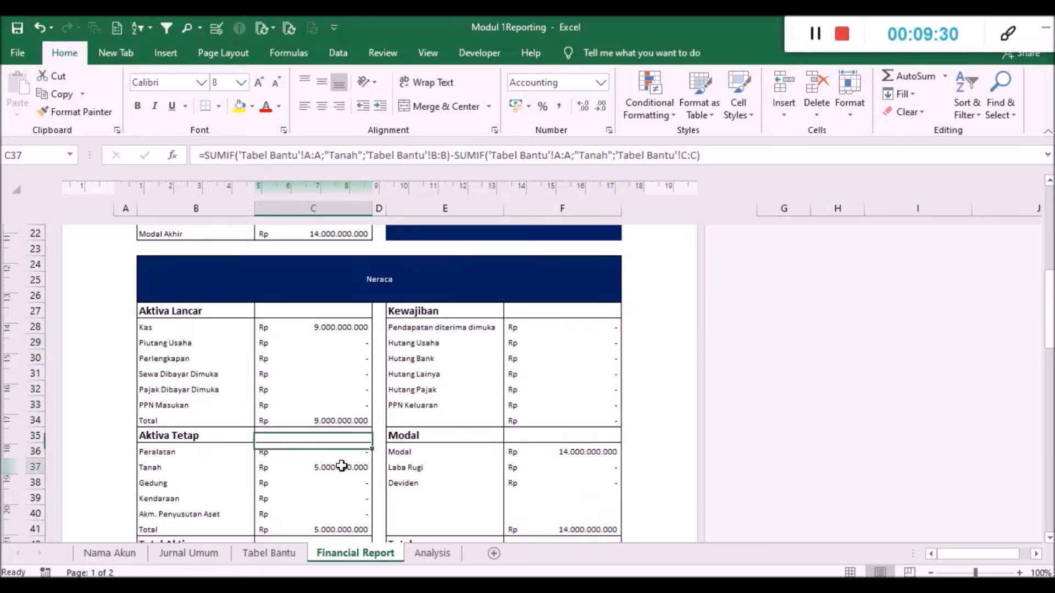
- Trace the Modal figure in the Neraca back to Modal Awal and check the total rows on both sides
{"action": "left_click", "coordinate": [543, 452]}
{"action": "scroll", "coordinate": [418, 473], "scroll_direction": "down", "scroll_amount": 1}
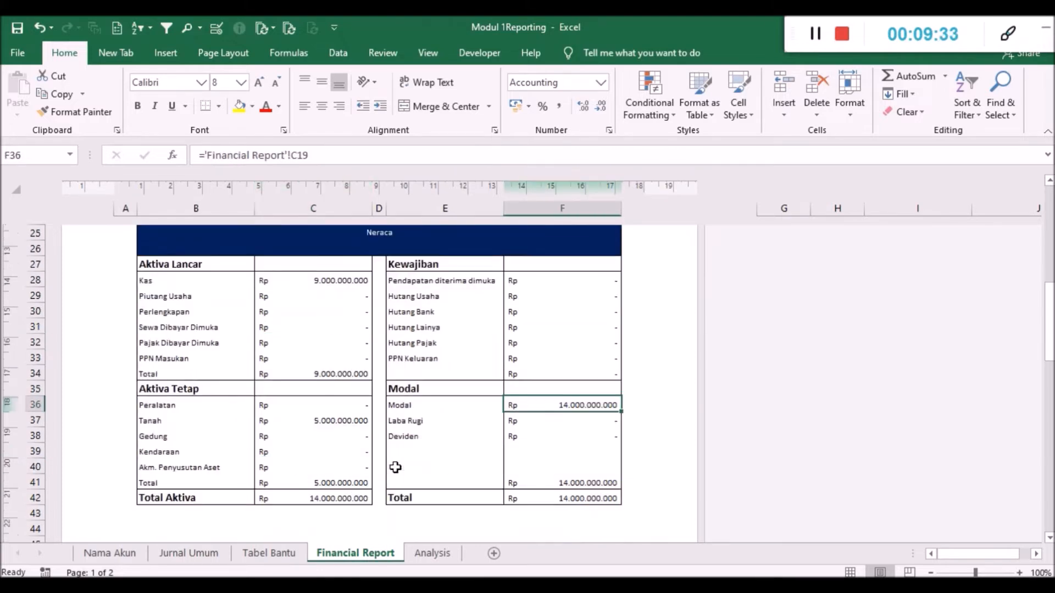
{"action": "scroll", "coordinate": [349, 398], "scroll_direction": "up", "scroll_amount": 3}
{"action": "left_click", "coordinate": [328, 278]}
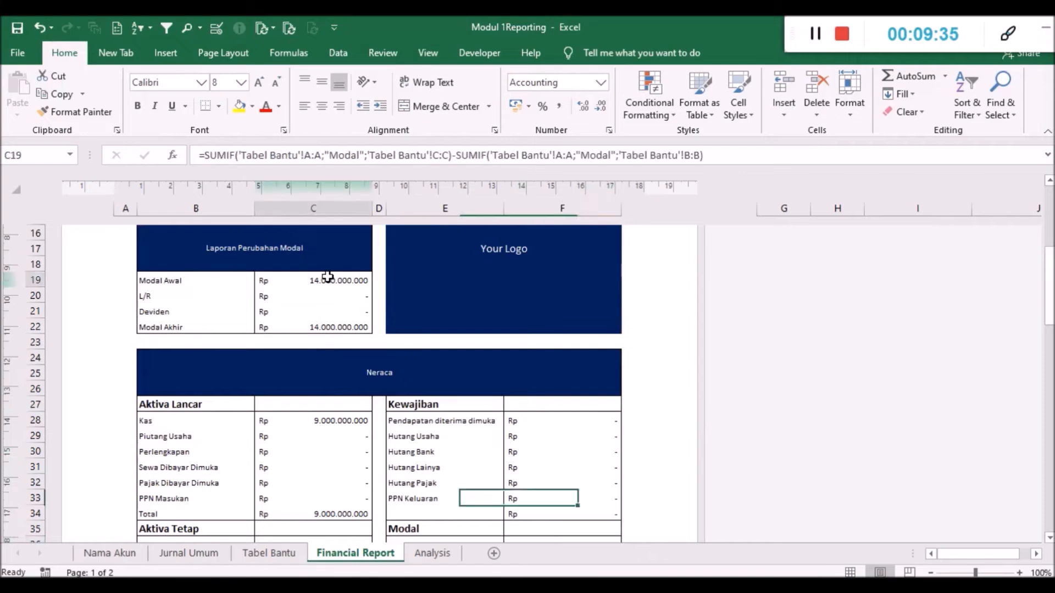
{"action": "scroll", "coordinate": [365, 369], "scroll_direction": "down", "scroll_amount": 3}
{"action": "left_click", "coordinate": [558, 406]}
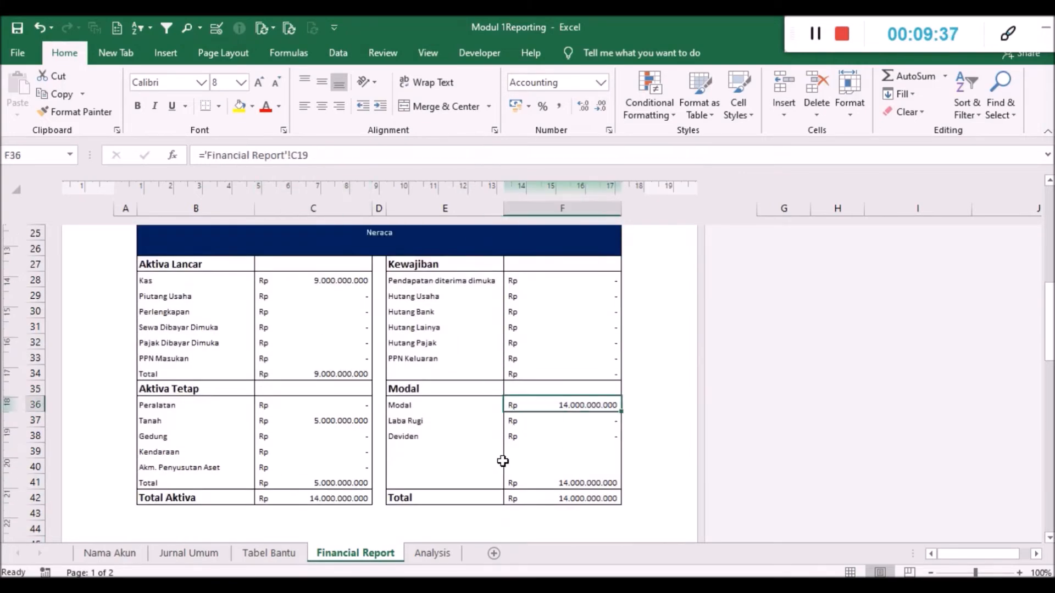
{"action": "scroll", "coordinate": [363, 462], "scroll_direction": "up", "scroll_amount": 1}
{"action": "scroll", "coordinate": [357, 459], "scroll_direction": "down", "scroll_amount": 4}
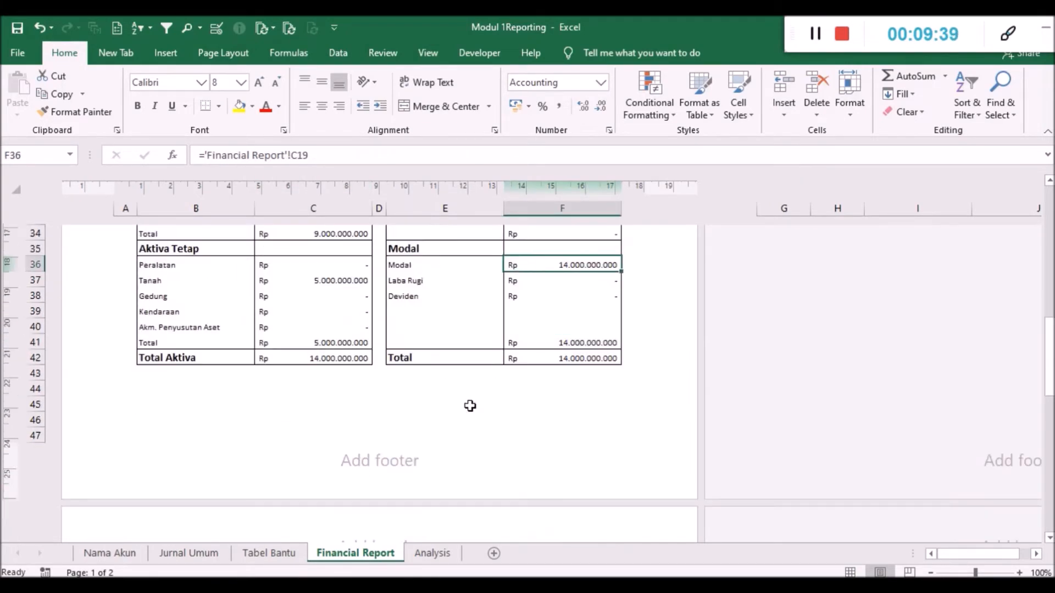
{"action": "left_click_drag", "start_coordinate": [498, 401], "coordinate": [497, 395]}
{"action": "left_click", "coordinate": [471, 379]}
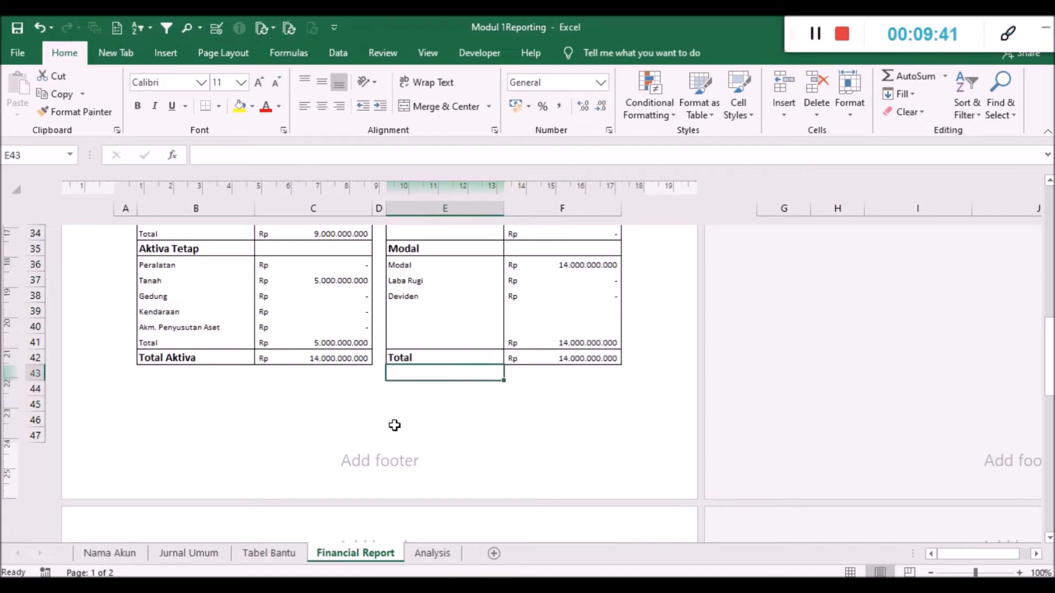
- Look through the cash flow and financial ratio sections below the Neraca on the Financial Report sheet
{"action": "scroll", "coordinate": [384, 427], "scroll_direction": "down", "scroll_amount": 5}
{"action": "scroll", "coordinate": [384, 426], "scroll_direction": "down", "scroll_amount": 1}
{"action": "scroll", "coordinate": [368, 436], "scroll_direction": "up", "scroll_amount": 2}
{"action": "scroll", "coordinate": [306, 460], "scroll_direction": "down", "scroll_amount": 2}
{"action": "scroll", "coordinate": [309, 458], "scroll_direction": "up", "scroll_amount": 1}
{"action": "scroll", "coordinate": [308, 458], "scroll_direction": "up", "scroll_amount": 1}
{"action": "scroll", "coordinate": [308, 458], "scroll_direction": "down", "scroll_amount": 4}
{"action": "scroll", "coordinate": [308, 458], "scroll_direction": "up", "scroll_amount": 1}
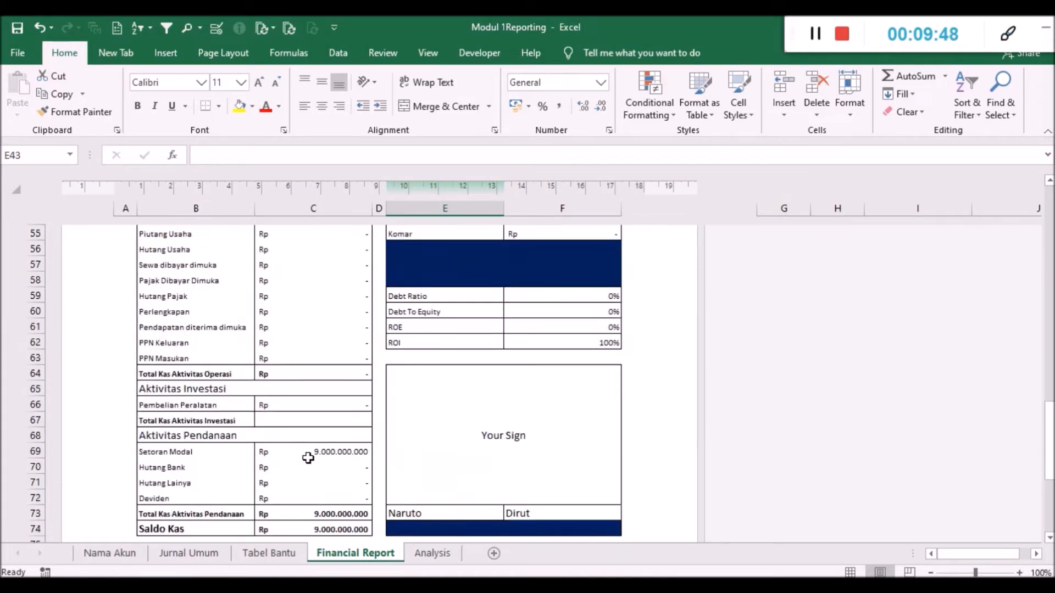
- Look over the Arus Kas section from Aktivitas Operasi down to Saldo Kas on the Financial Report sheet
{"action": "scroll", "coordinate": [308, 458], "scroll_direction": "up", "scroll_amount": 2}
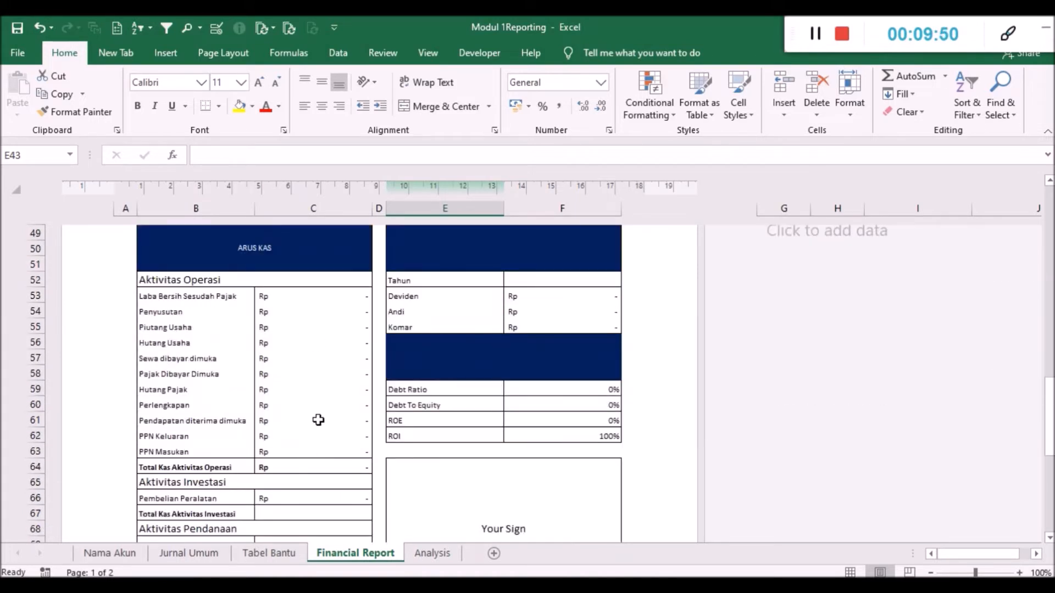
{"action": "scroll", "coordinate": [320, 432], "scroll_direction": "down", "scroll_amount": 2}
{"action": "scroll", "coordinate": [321, 435], "scroll_direction": "down", "scroll_amount": 1}
{"action": "scroll", "coordinate": [321, 435], "scroll_direction": "up", "scroll_amount": 5}
{"action": "scroll", "coordinate": [318, 437], "scroll_direction": "down", "scroll_amount": 5}
- Examine the second pivot table on the Tabel Bantu sheet, including its Kas row and the Modal entry beneath it
{"action": "left_click", "coordinate": [280, 554]}
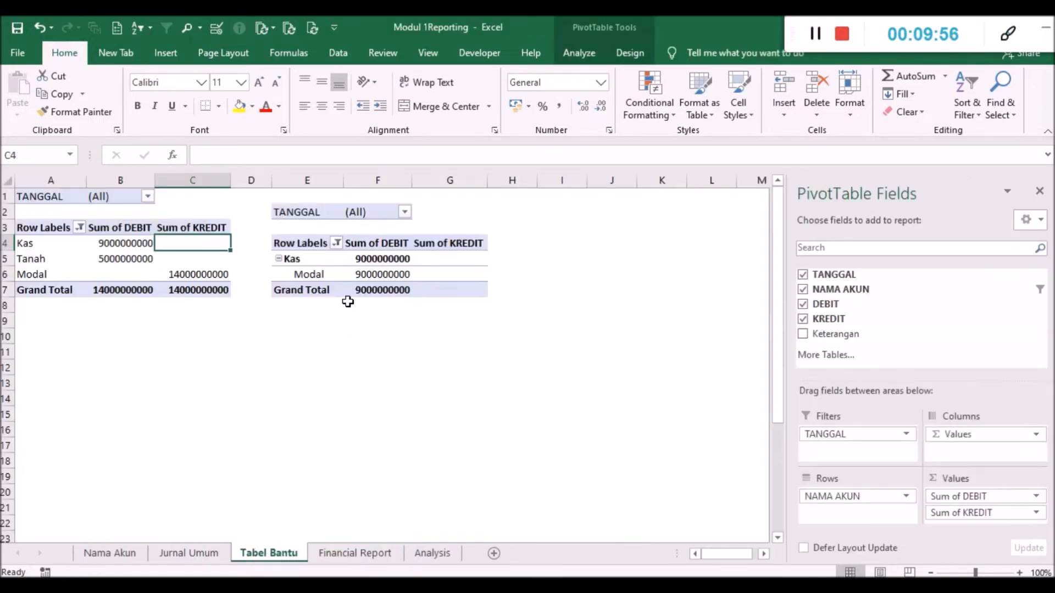
{"action": "left_click_drag", "start_coordinate": [306, 197], "coordinate": [479, 292]}
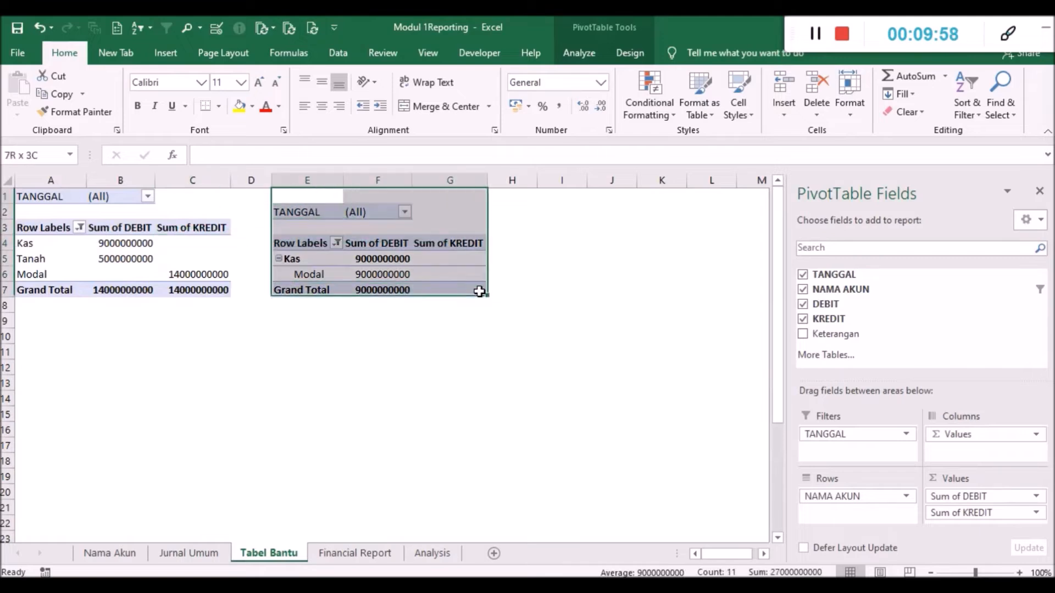
{"action": "left_click", "coordinate": [462, 348]}
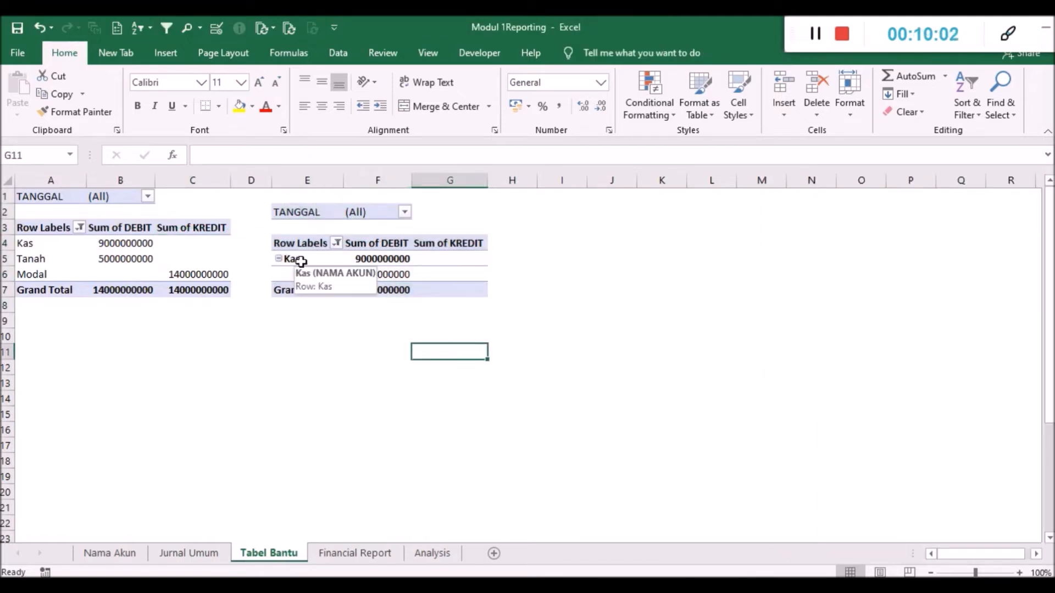
{"action": "left_click", "coordinate": [302, 261]}
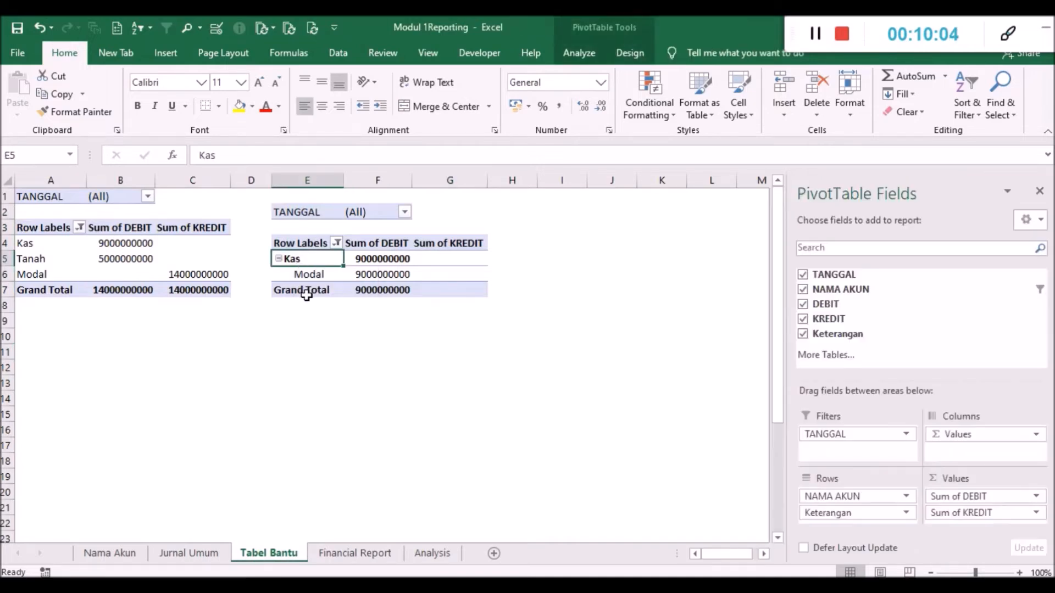
{"action": "left_click", "coordinate": [312, 274]}
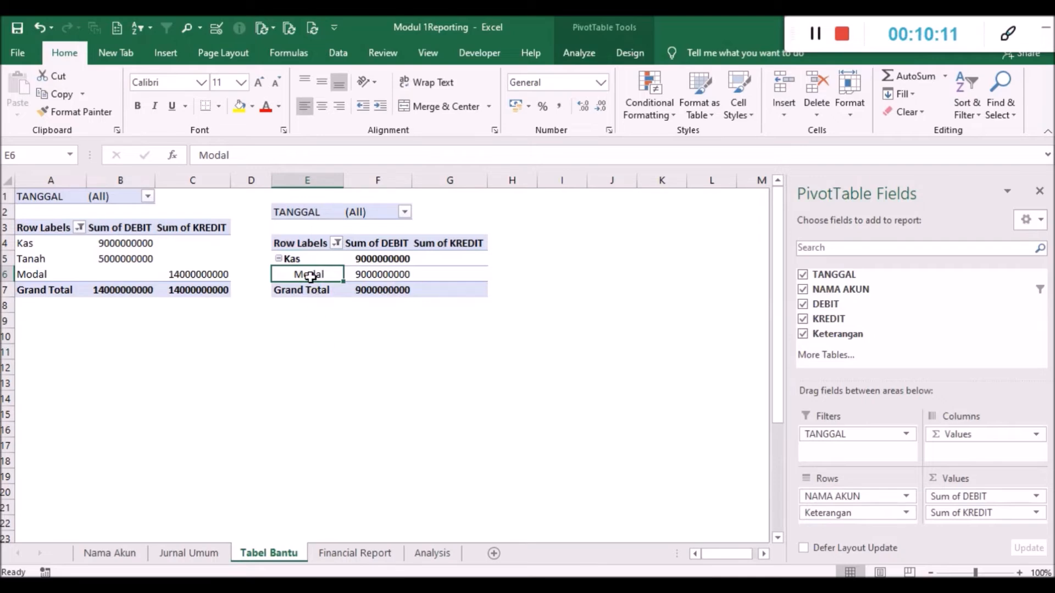
{"action": "left_click", "coordinate": [374, 337]}
{"action": "left_click", "coordinate": [309, 276]}
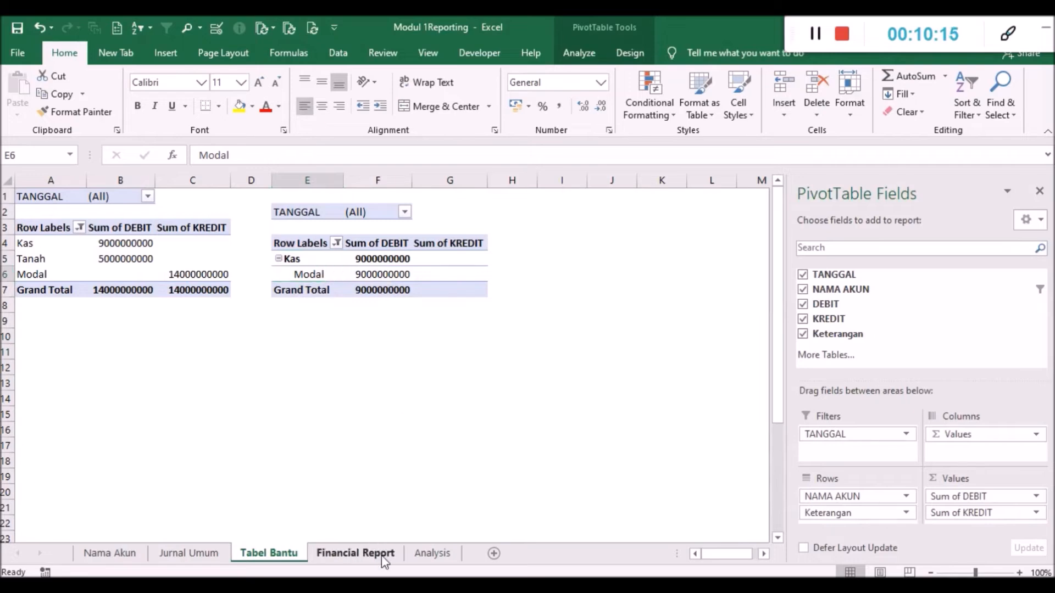
- Inspect the Setoran Modal formula on the Financial Report sheet and compare Saldo Kas with Kas in the Neraca
{"action": "left_click", "coordinate": [355, 553]}
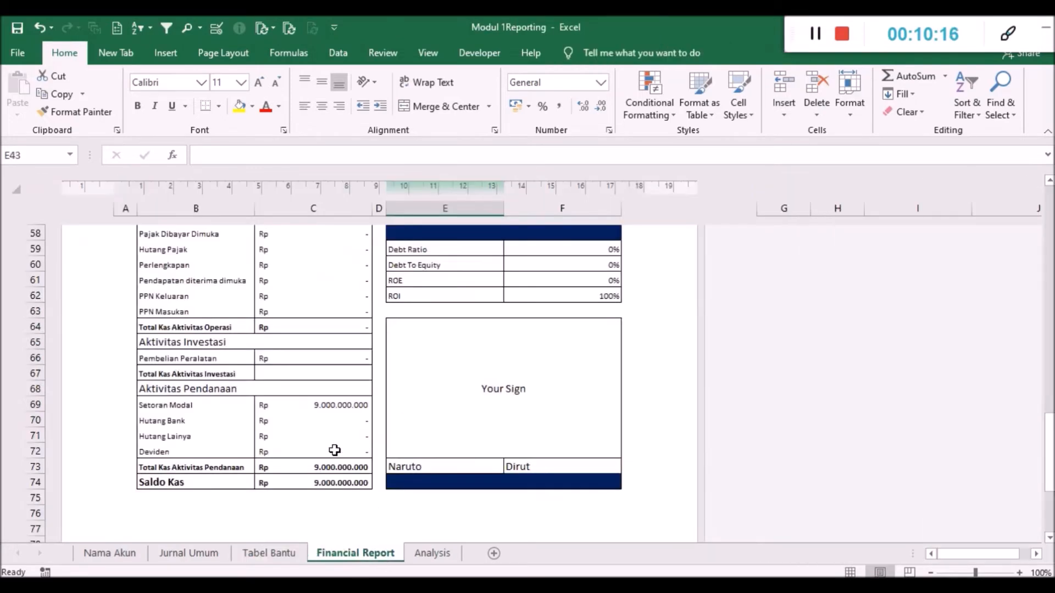
{"action": "left_click", "coordinate": [294, 409]}
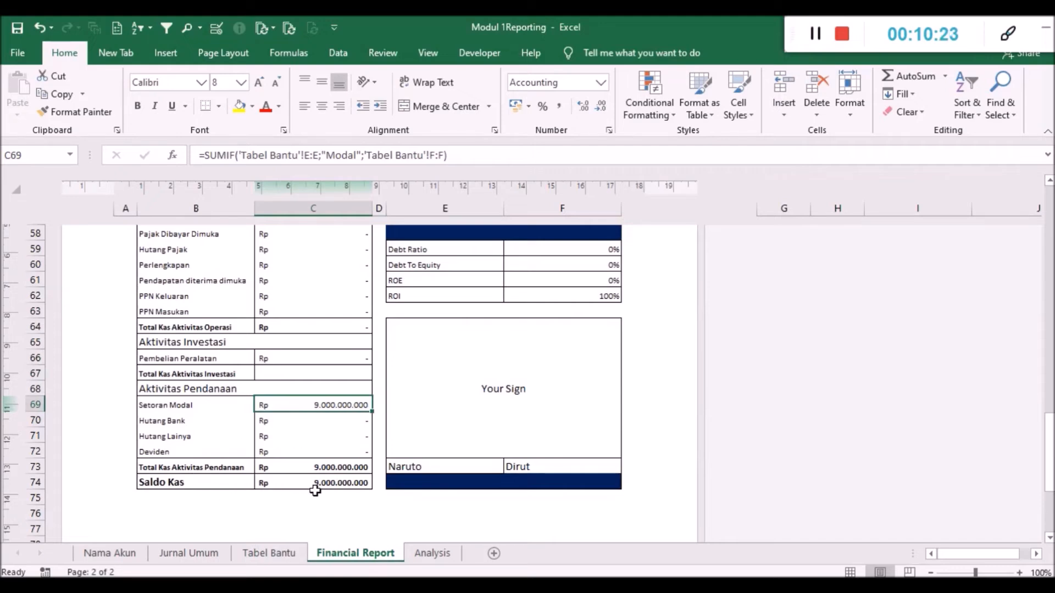
{"action": "scroll", "coordinate": [323, 441], "scroll_direction": "up", "scroll_amount": 1}
{"action": "scroll", "coordinate": [324, 440], "scroll_direction": "up", "scroll_amount": 10}
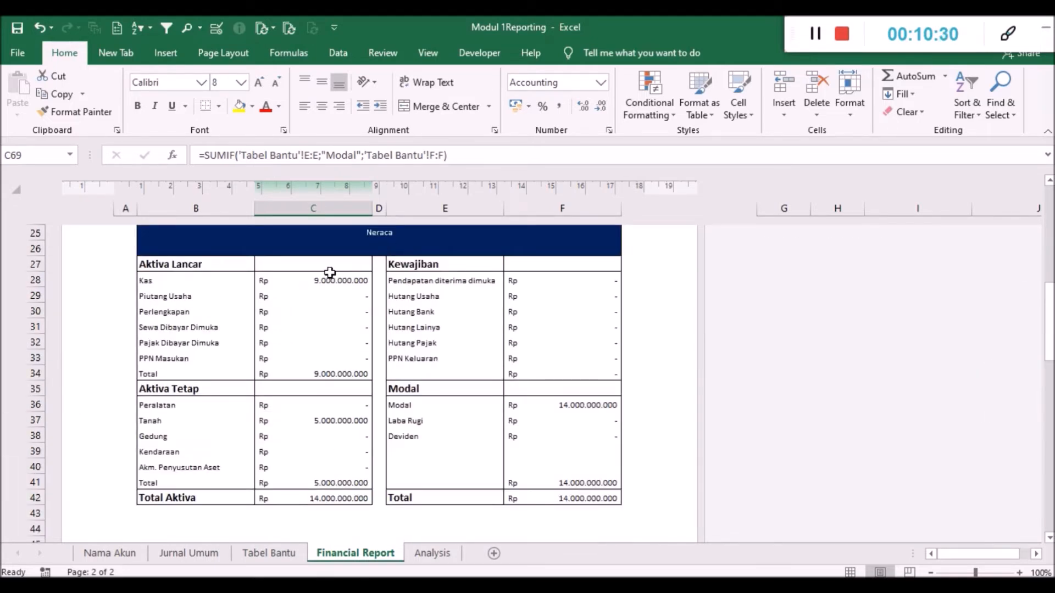
{"action": "scroll", "coordinate": [348, 441], "scroll_direction": "down", "scroll_amount": 11}
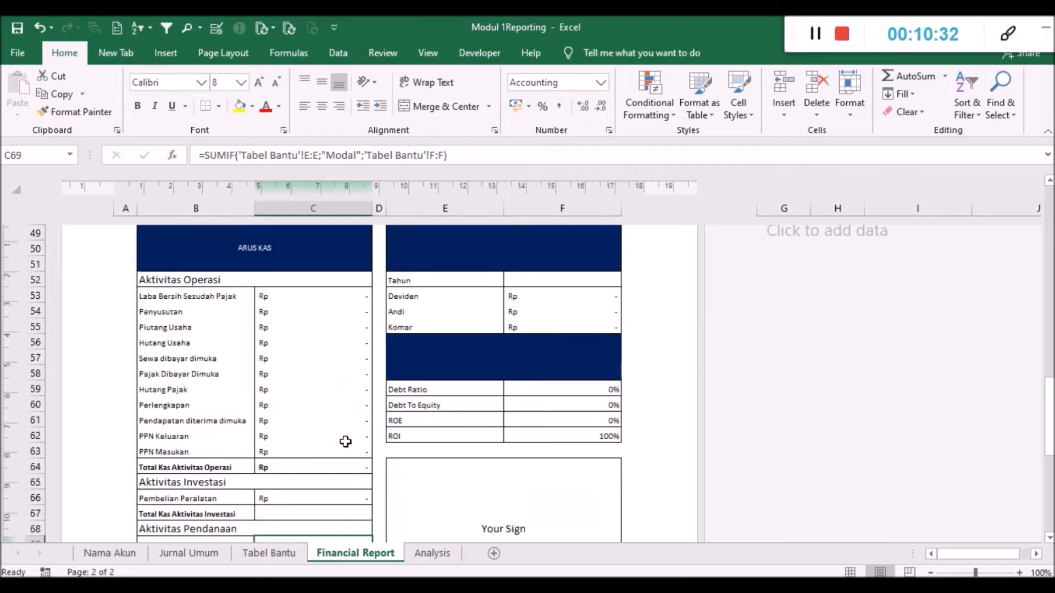
{"action": "scroll", "coordinate": [346, 439], "scroll_direction": "down", "scroll_amount": 1}
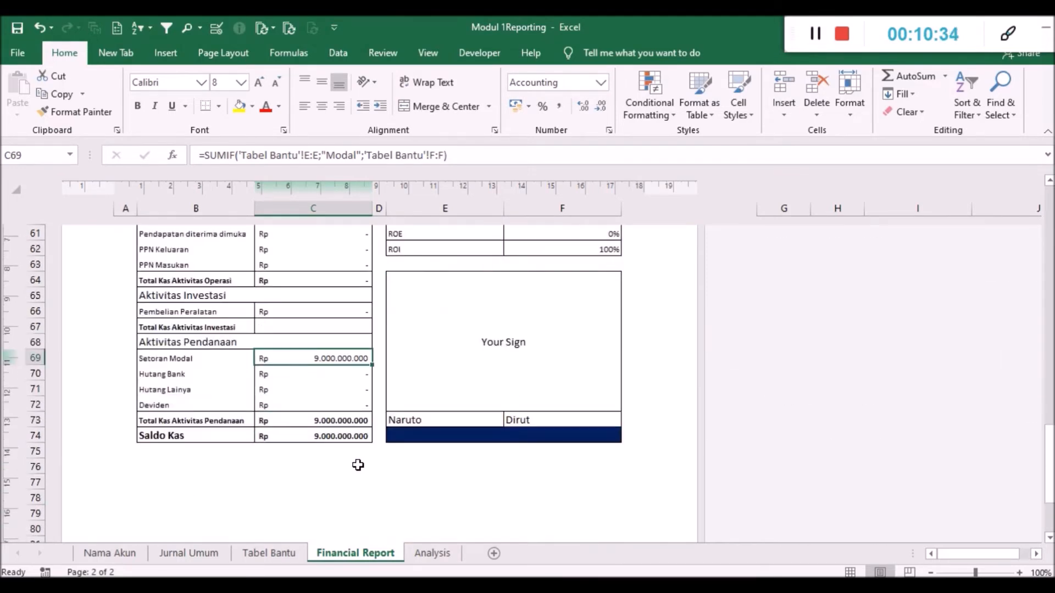
- Review the Neraca, Laporan Laba Rugi and Laporan Perubahan Modal sections of the Financial Report sheet
{"action": "scroll", "coordinate": [357, 464], "scroll_direction": "up", "scroll_amount": 4}
{"action": "scroll", "coordinate": [358, 465], "scroll_direction": "up", "scroll_amount": 7}
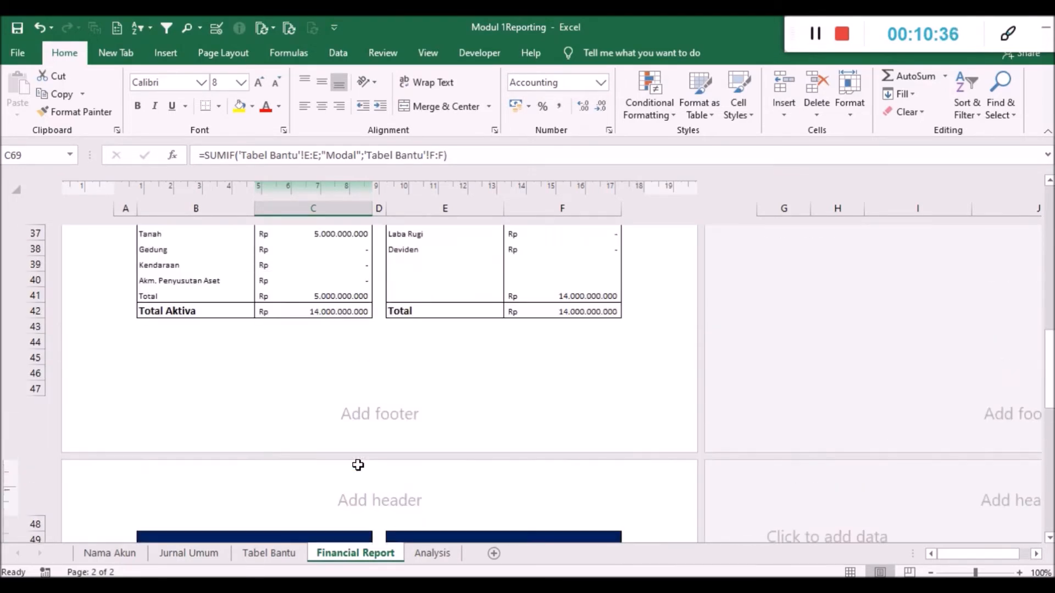
{"action": "scroll", "coordinate": [358, 465], "scroll_direction": "up", "scroll_amount": 1}
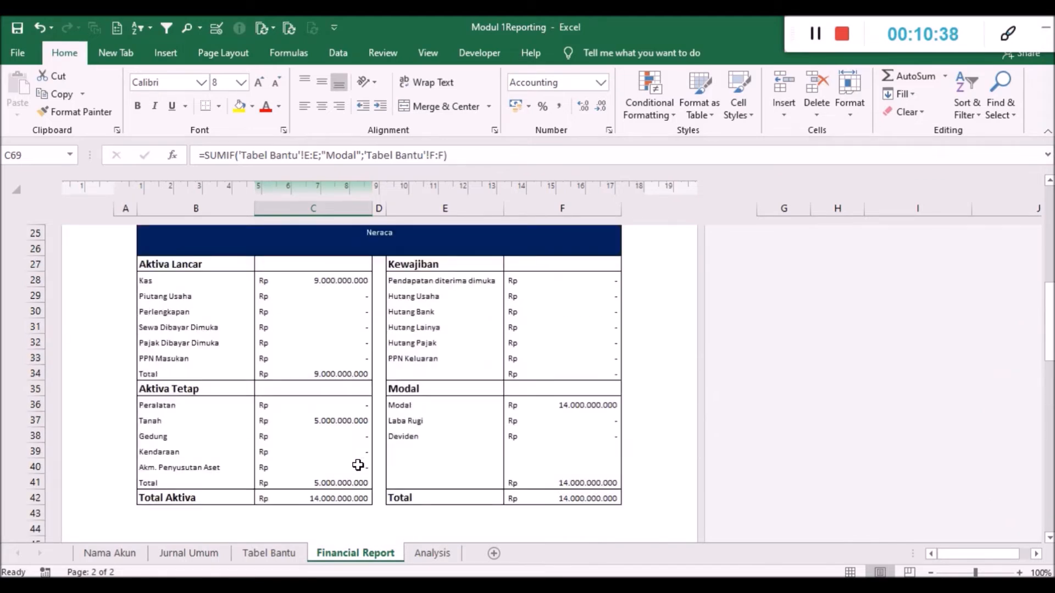
{"action": "scroll", "coordinate": [357, 465], "scroll_direction": "up", "scroll_amount": 8}
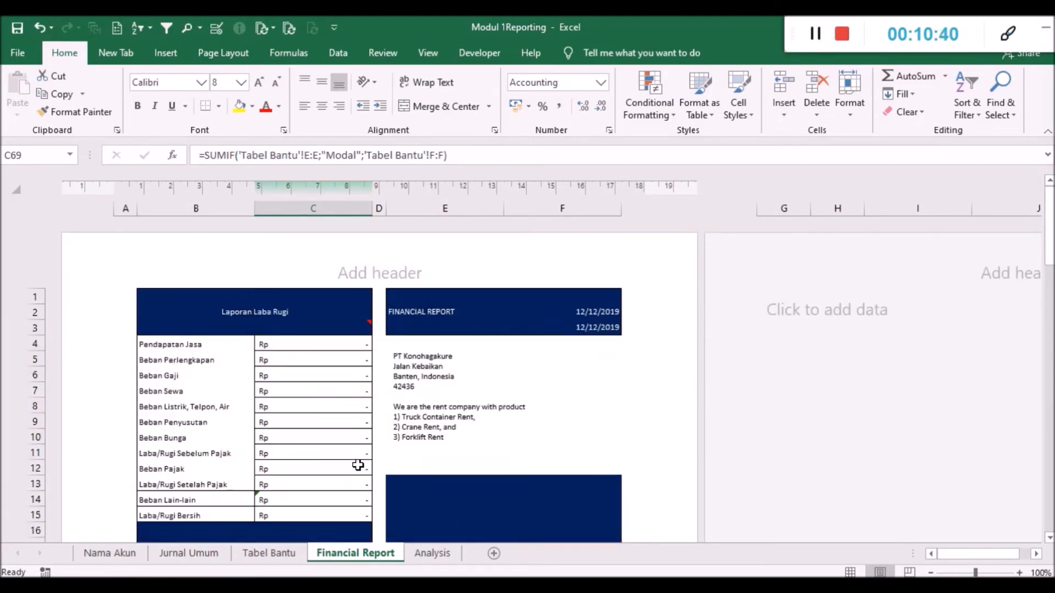
{"action": "scroll", "coordinate": [357, 465], "scroll_direction": "down", "scroll_amount": 3}
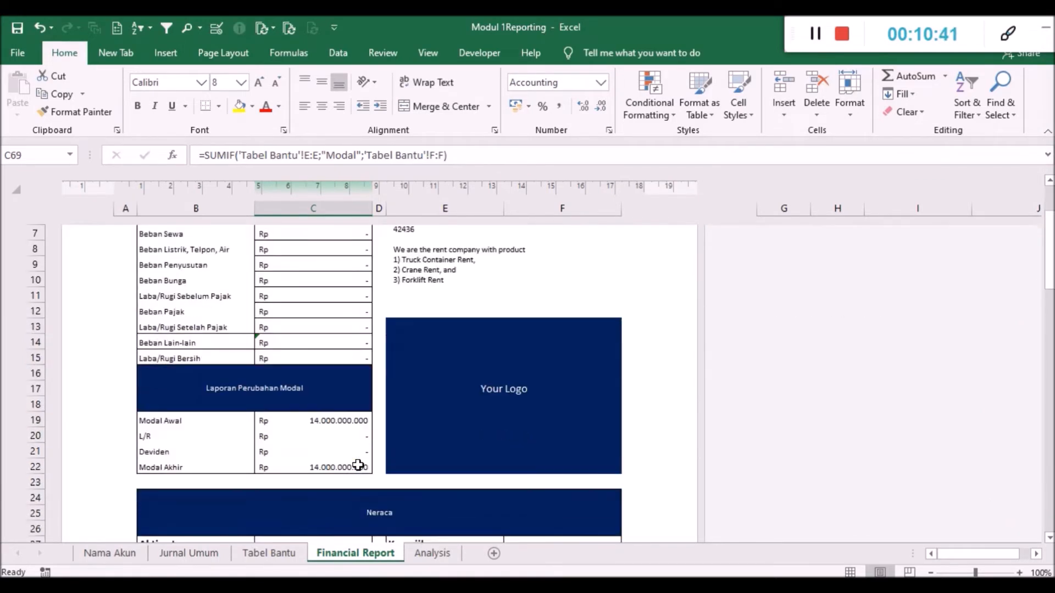
- Select the TANGGAL to Keterangan columns on the Jurnal Umum sheet and view the available workbook themes without applying one
{"action": "left_click", "coordinate": [175, 561]}
{"action": "left_click", "coordinate": [219, 371]}
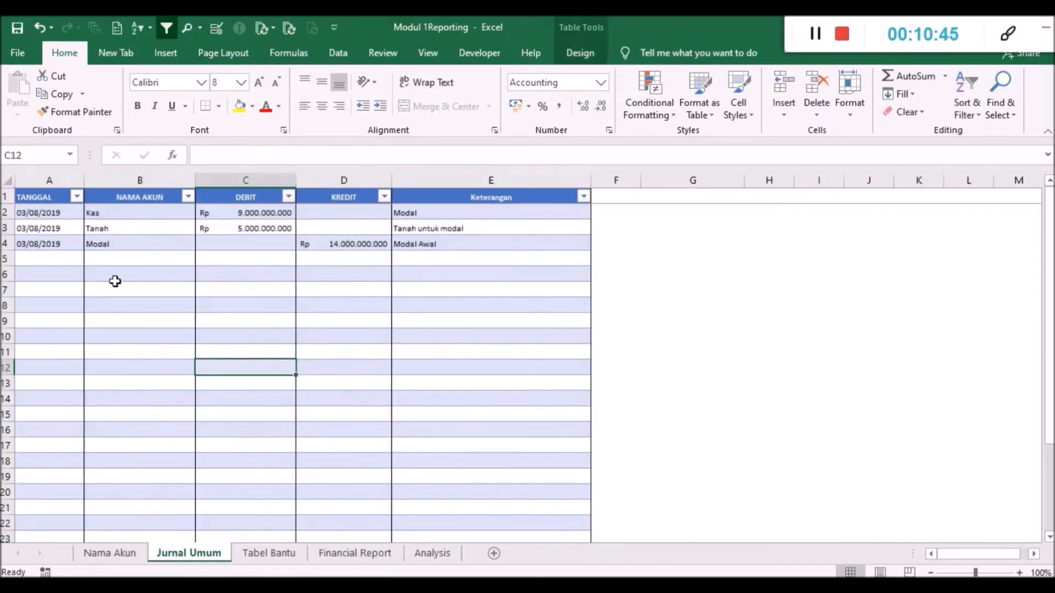
{"action": "left_click_drag", "start_coordinate": [50, 180], "coordinate": [437, 173]}
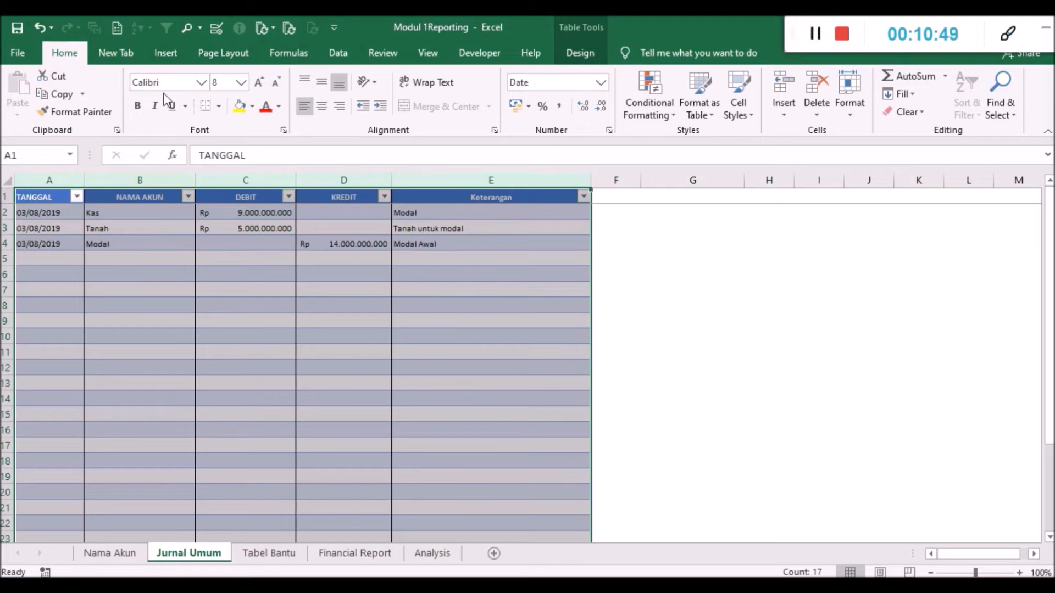
{"action": "left_click", "coordinate": [222, 55]}
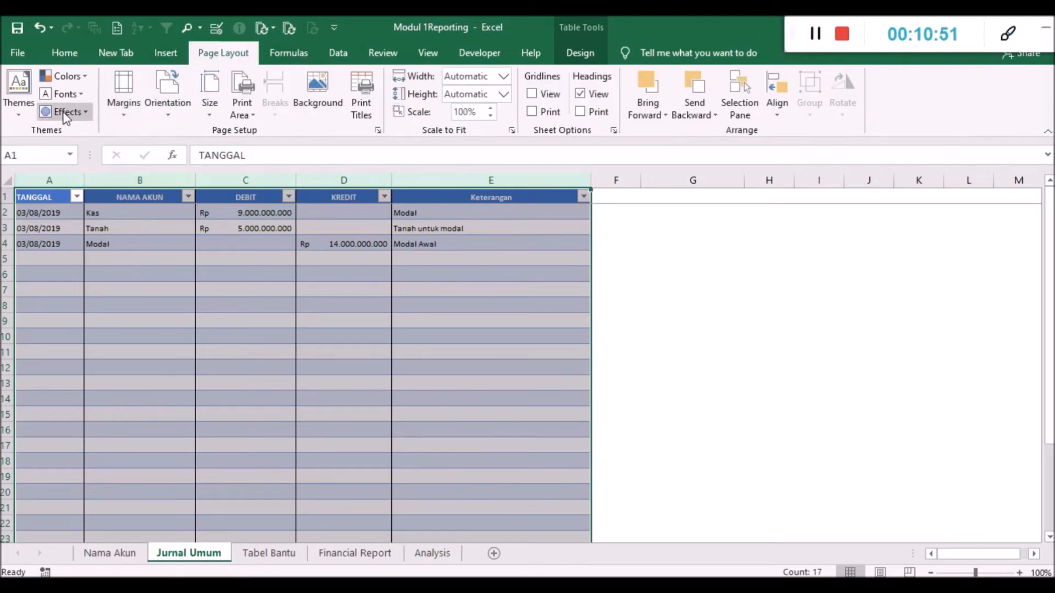
{"action": "left_click", "coordinate": [24, 115]}
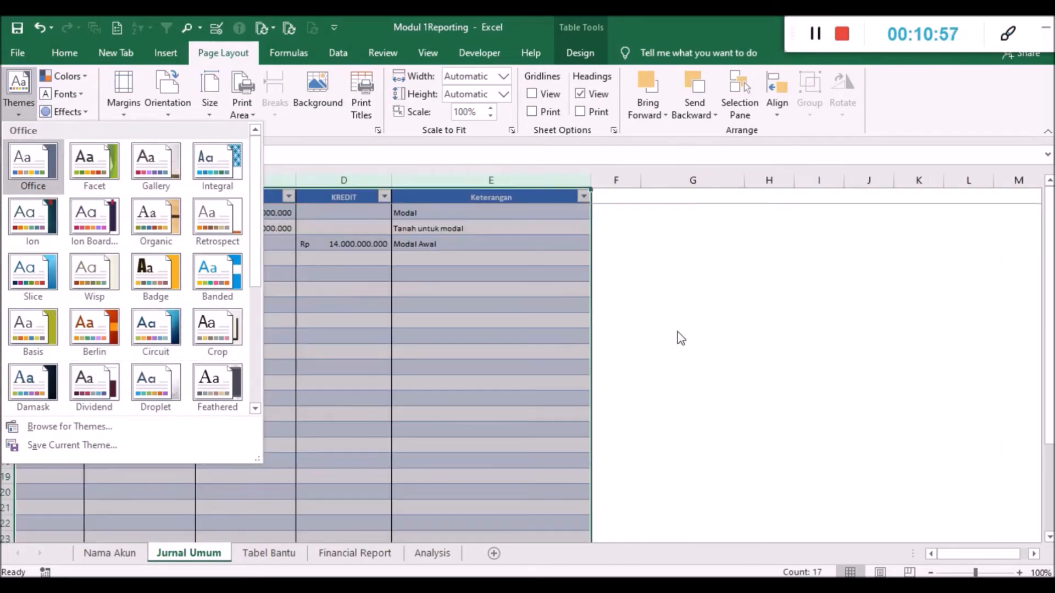
{"action": "left_click", "coordinate": [507, 359]}
{"action": "left_click", "coordinate": [214, 290]}
{"action": "left_click", "coordinate": [225, 258]}
{"action": "left_click", "coordinate": [225, 244]}
{"action": "left_click", "coordinate": [417, 367]}
{"action": "left_click", "coordinate": [497, 245]}
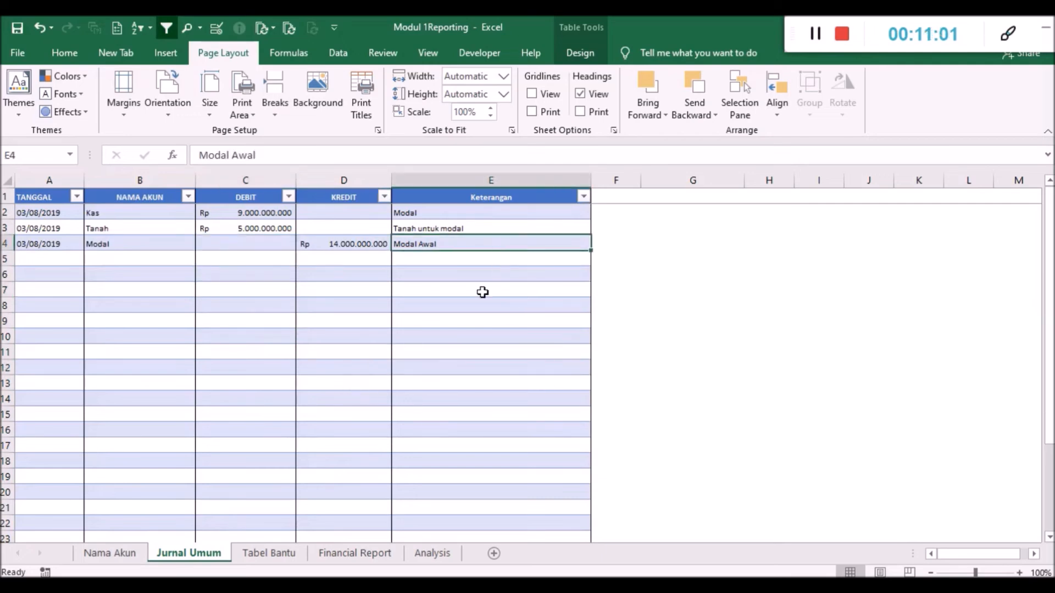
{"action": "left_click", "coordinate": [596, 330]}
{"action": "left_click", "coordinate": [485, 360]}
{"action": "left_click", "coordinate": [455, 304]}
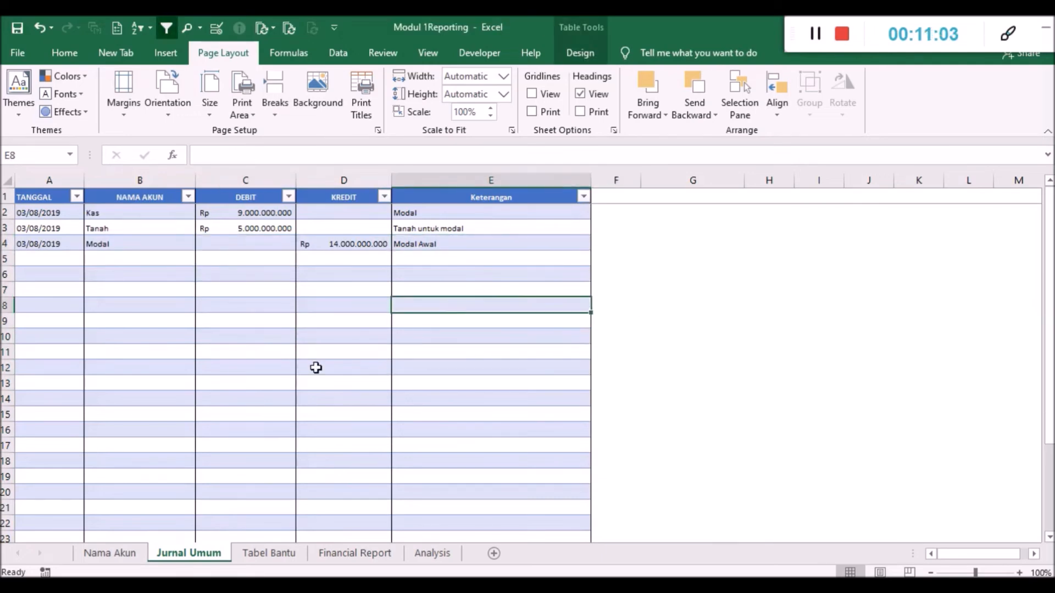
{"action": "left_click", "coordinate": [264, 367]}
{"action": "left_click", "coordinate": [158, 337]}
{"action": "left_click", "coordinate": [66, 322]}
{"action": "left_click", "coordinate": [66, 305]}
{"action": "left_click", "coordinate": [113, 317]}
{"action": "left_click", "coordinate": [166, 306]}
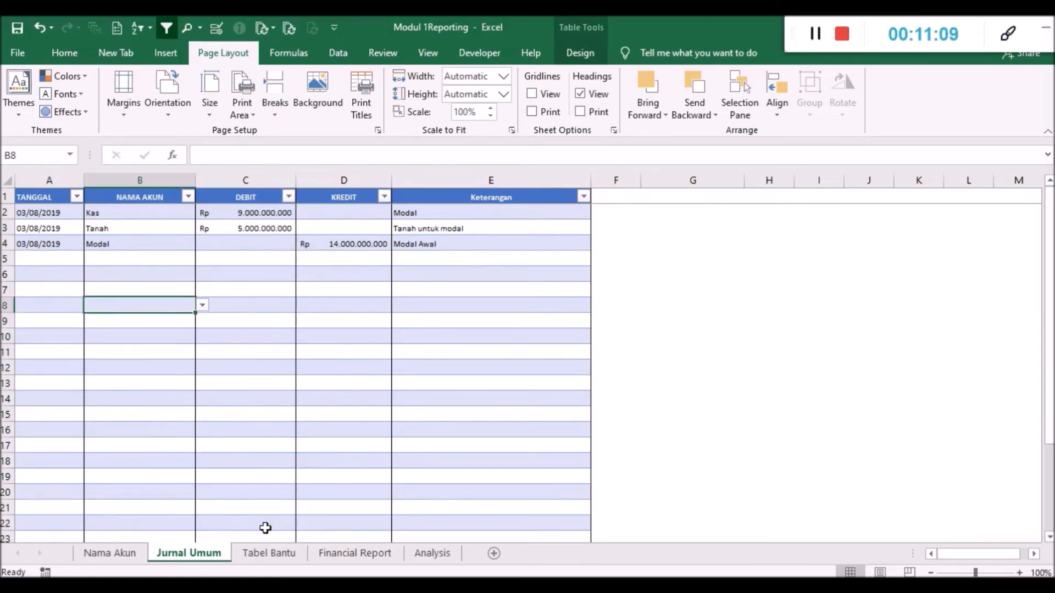
{"action": "left_click", "coordinate": [277, 554]}
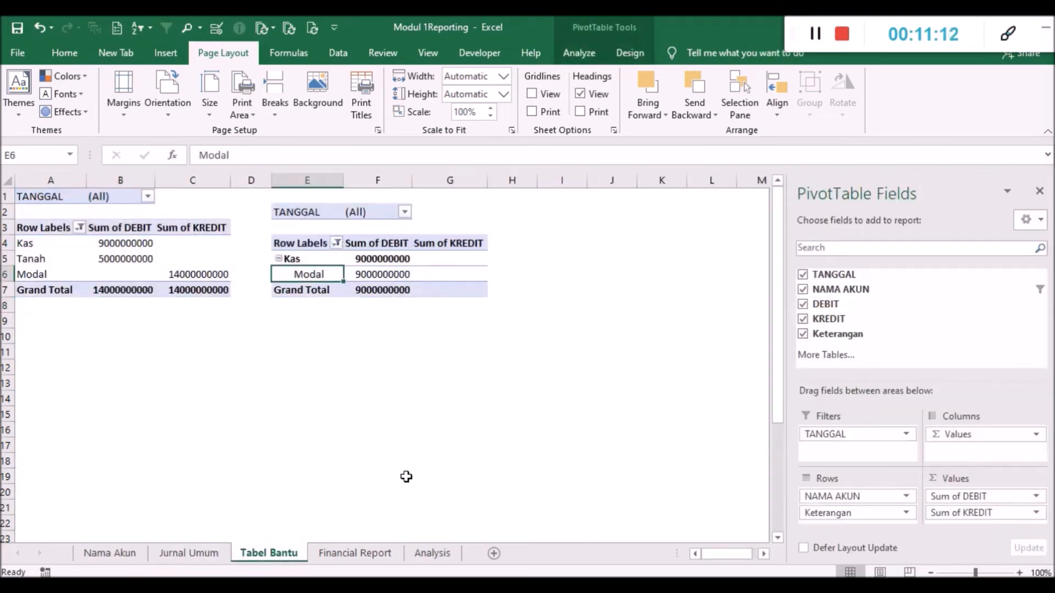
{"action": "left_click", "coordinate": [219, 554]}
{"action": "left_click", "coordinate": [134, 258]}
{"action": "left_click", "coordinate": [302, 271]}
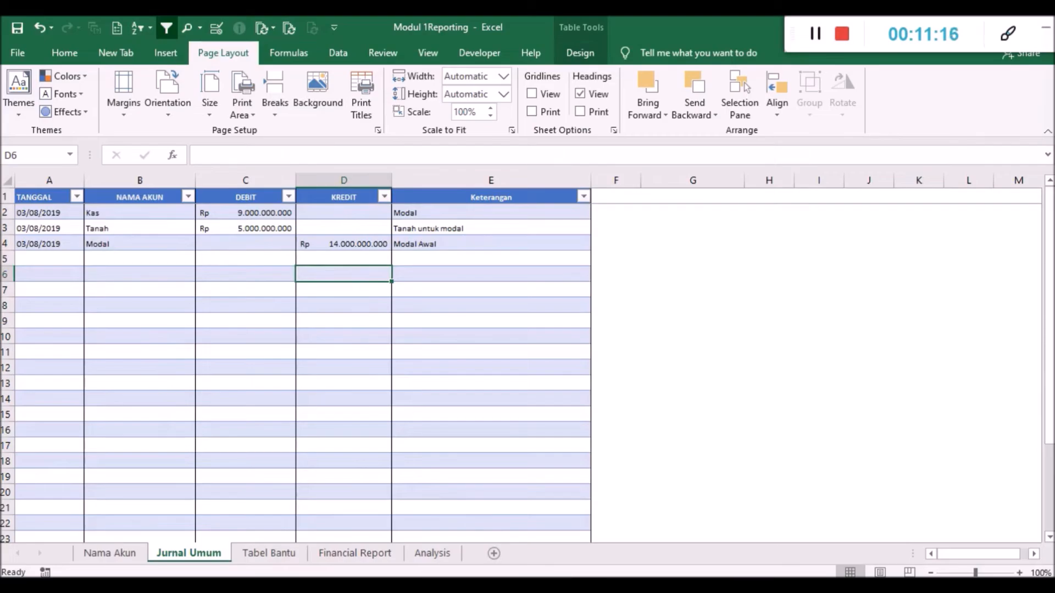
- Switch to the Notepad transaction list, highlight the August line about renting a ruko office for 24000000, and return to the workbook
{"action": "key", "text": "alt+Tab"}
{"action": "left_click_drag", "start_coordinate": [2, 99], "coordinate": [323, 106]}
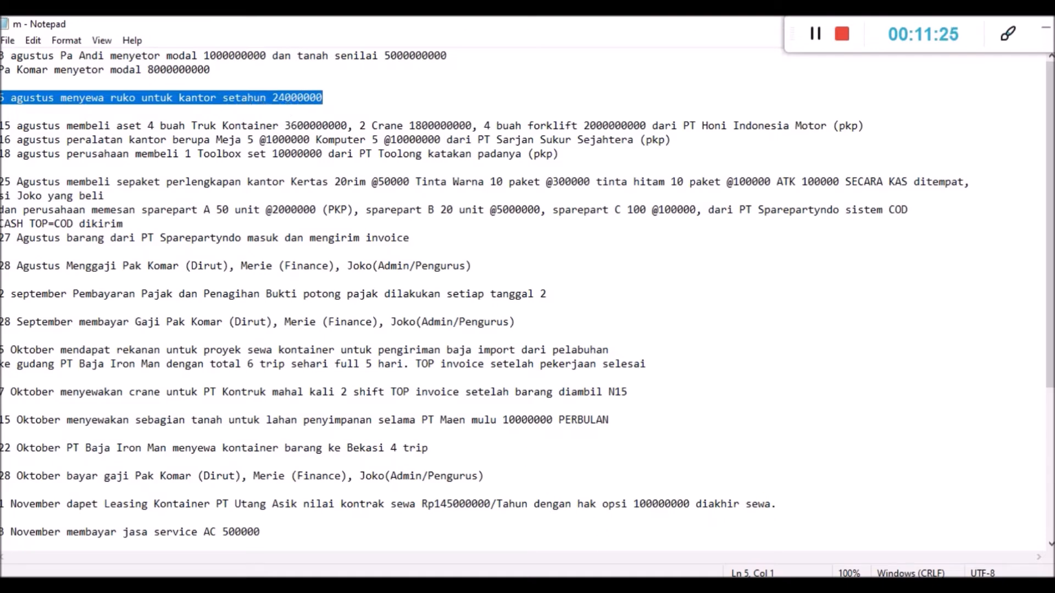
{"action": "key", "text": "alt+Tab"}
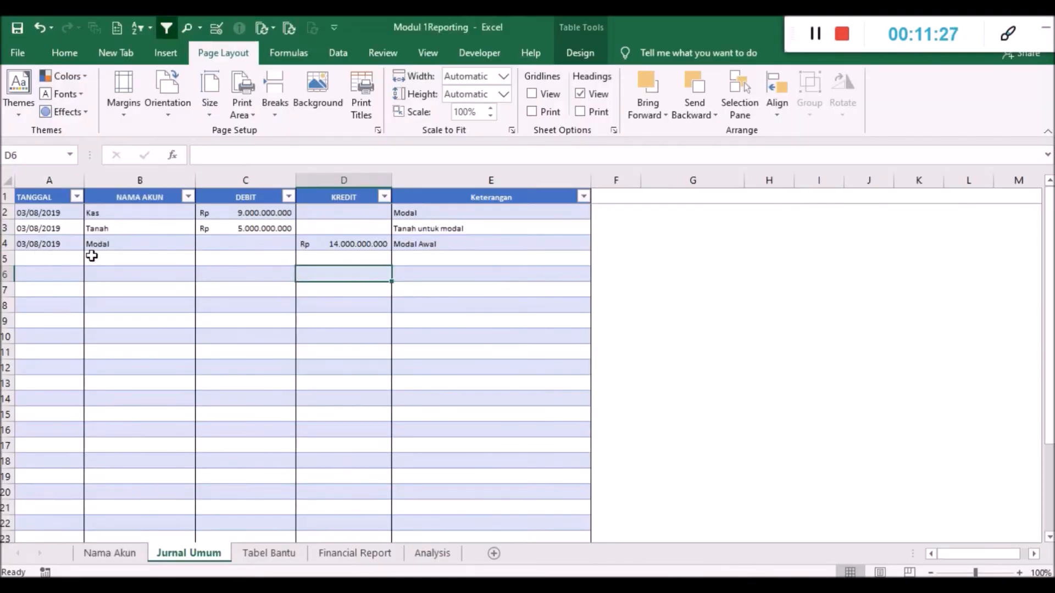
- Choose Sewa Dibayar Dimuka as the NAMA AKUN in B5 and Kas in B6 of the Jurnal Umum
{"action": "left_click", "coordinate": [113, 257]}
{"action": "left_click", "coordinate": [203, 258]}
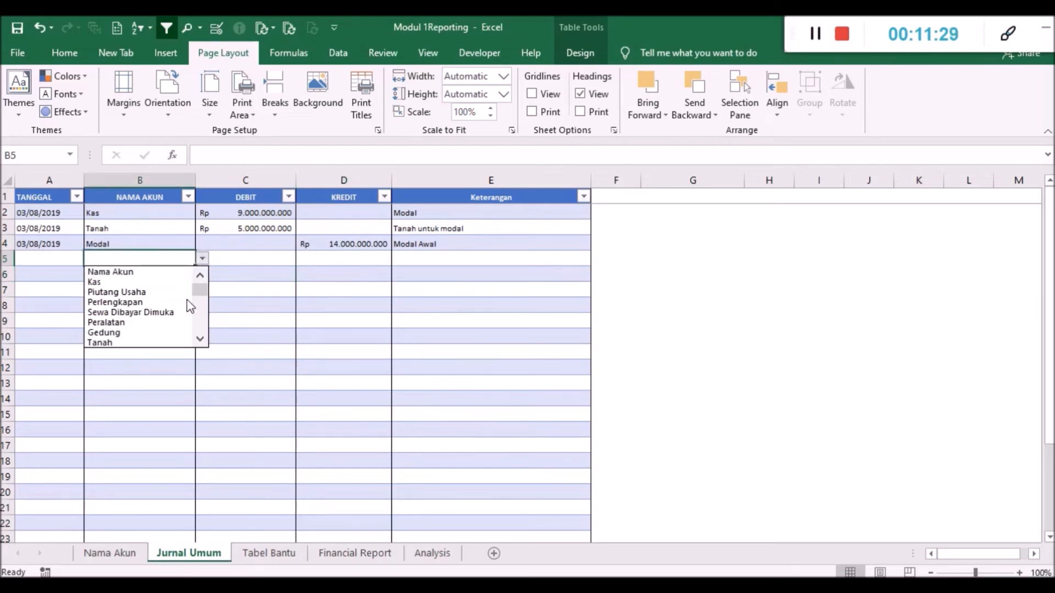
{"action": "left_click", "coordinate": [187, 312]}
{"action": "left_click", "coordinate": [153, 280]}
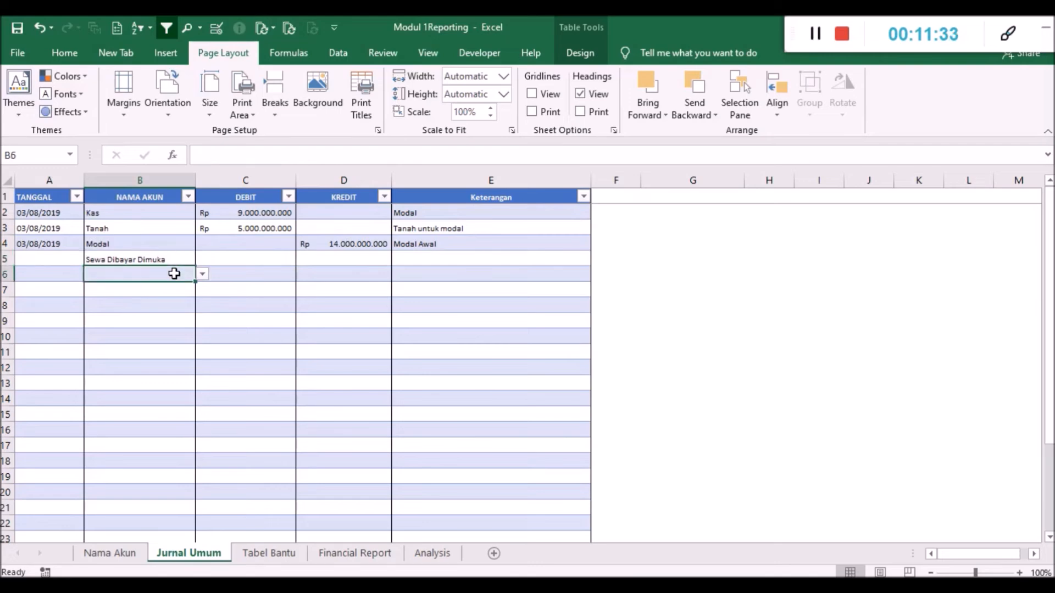
{"action": "left_click", "coordinate": [202, 274]}
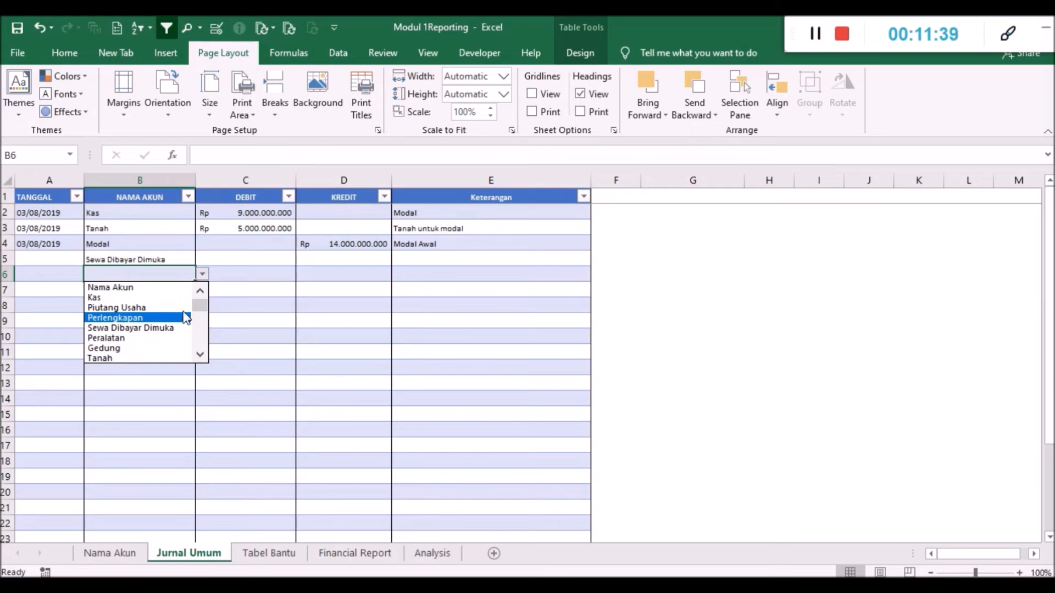
{"action": "left_click", "coordinate": [157, 295]}
{"action": "left_click", "coordinate": [157, 294]}
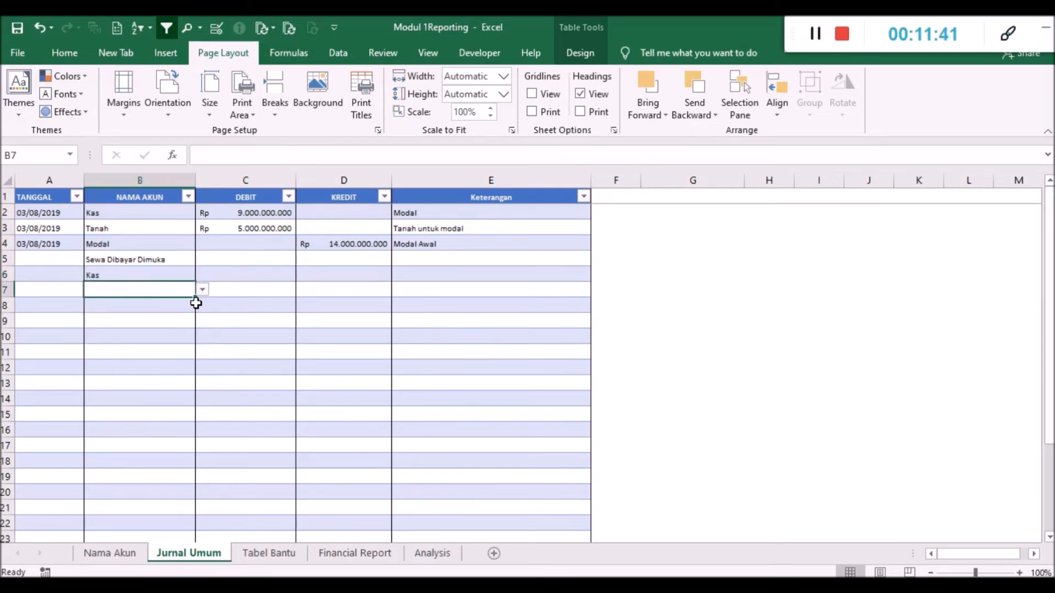
- Choose Hutang Pajak as the NAMA AKUN in B7 of the Jurnal Umum
{"action": "left_click", "coordinate": [203, 290]}
{"action": "left_click", "coordinate": [196, 341]}
{"action": "left_click", "coordinate": [196, 352]}
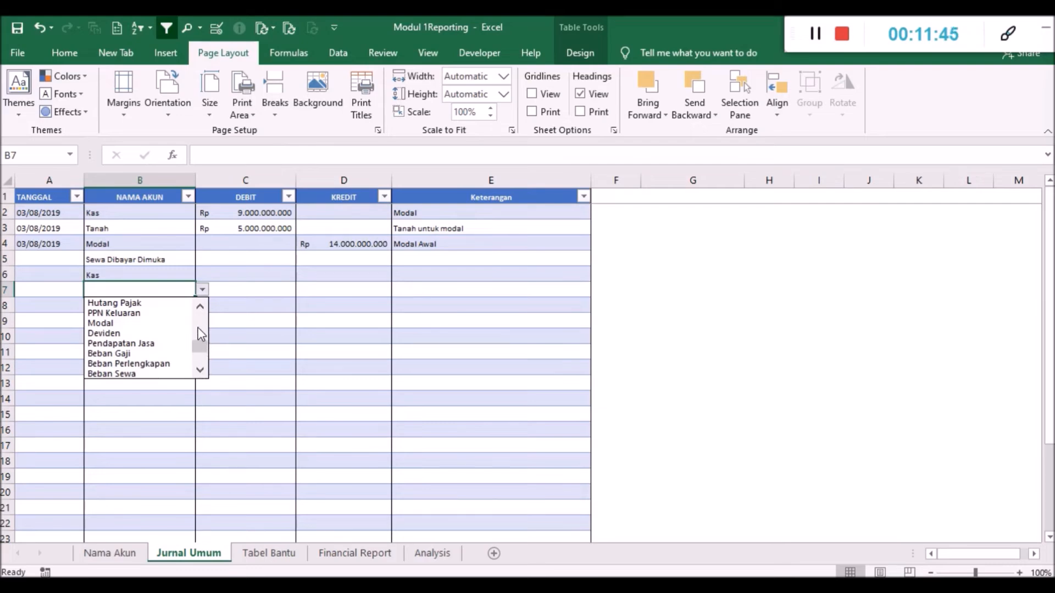
{"action": "left_click", "coordinate": [159, 308]}
{"action": "left_click", "coordinate": [155, 349]}
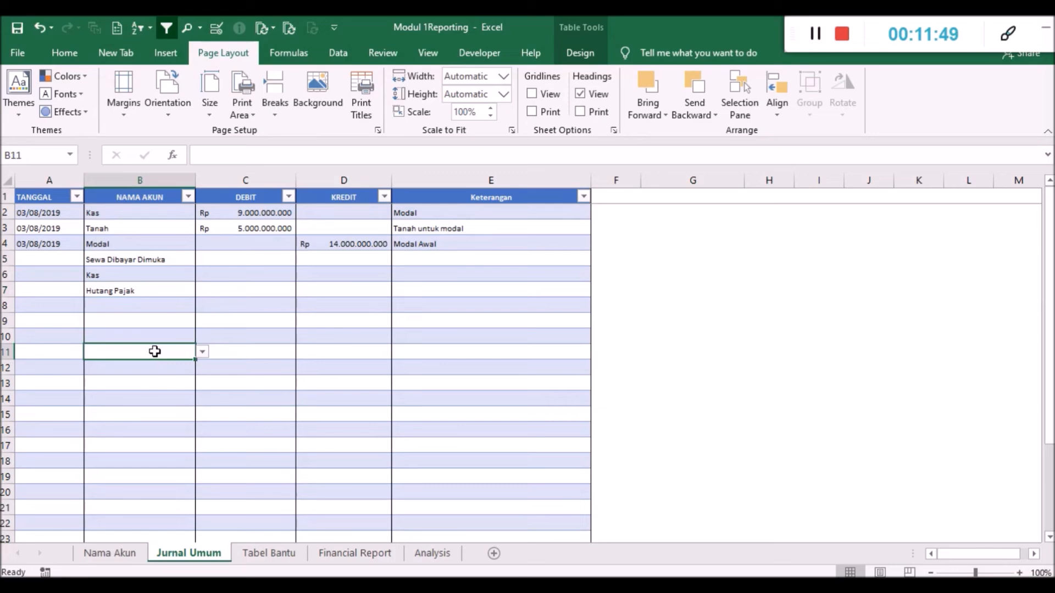
{"action": "left_click", "coordinate": [124, 294]}
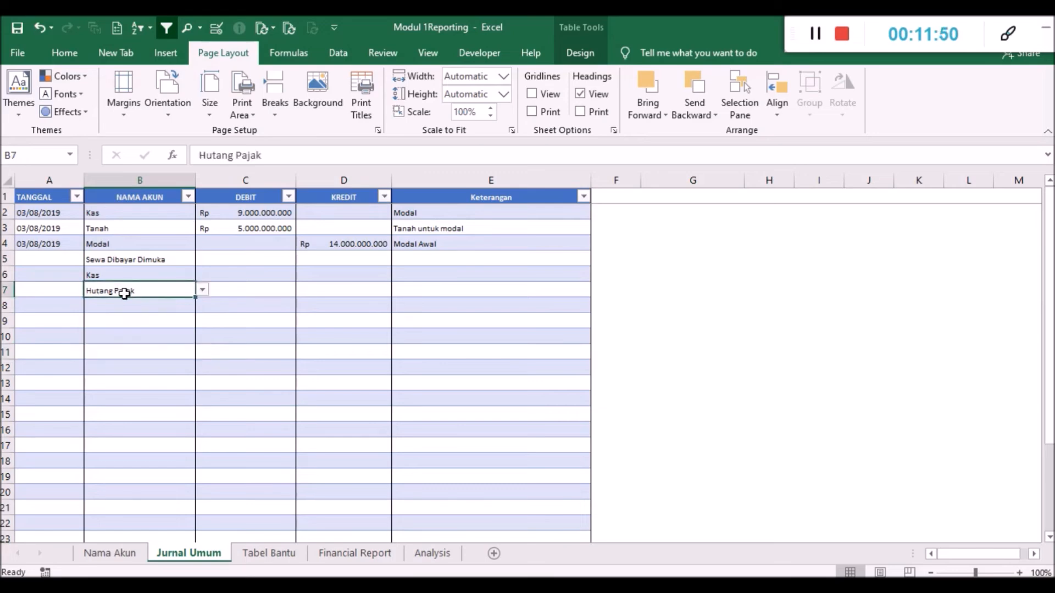
{"action": "left_click", "coordinate": [201, 291]}
{"action": "left_click", "coordinate": [202, 291]}
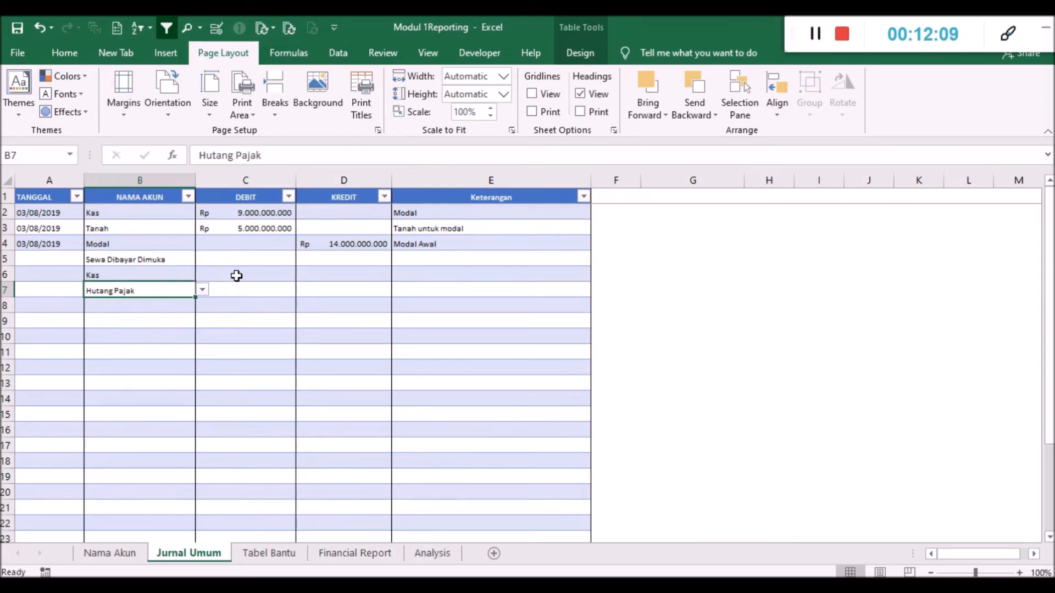
- Enter a DEBIT of 24000000 for the Sewa Dibayar Dimuka row in C5 of the Jurnal Umum
{"action": "left_click", "coordinate": [152, 276]}
{"action": "left_click", "coordinate": [154, 261]}
{"action": "left_click", "coordinate": [147, 289]}
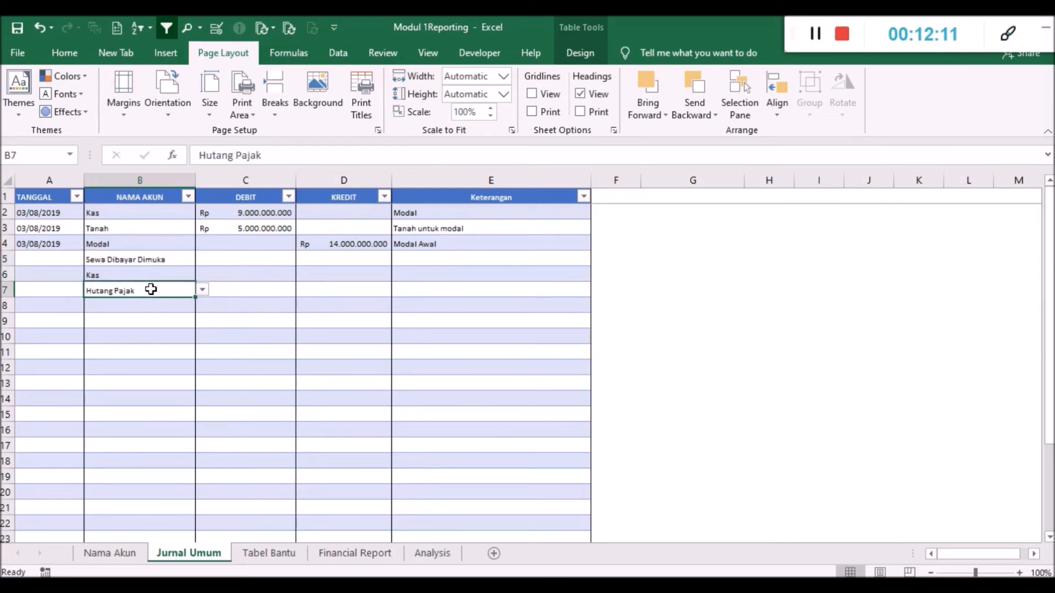
{"action": "left_click", "coordinate": [248, 260]}
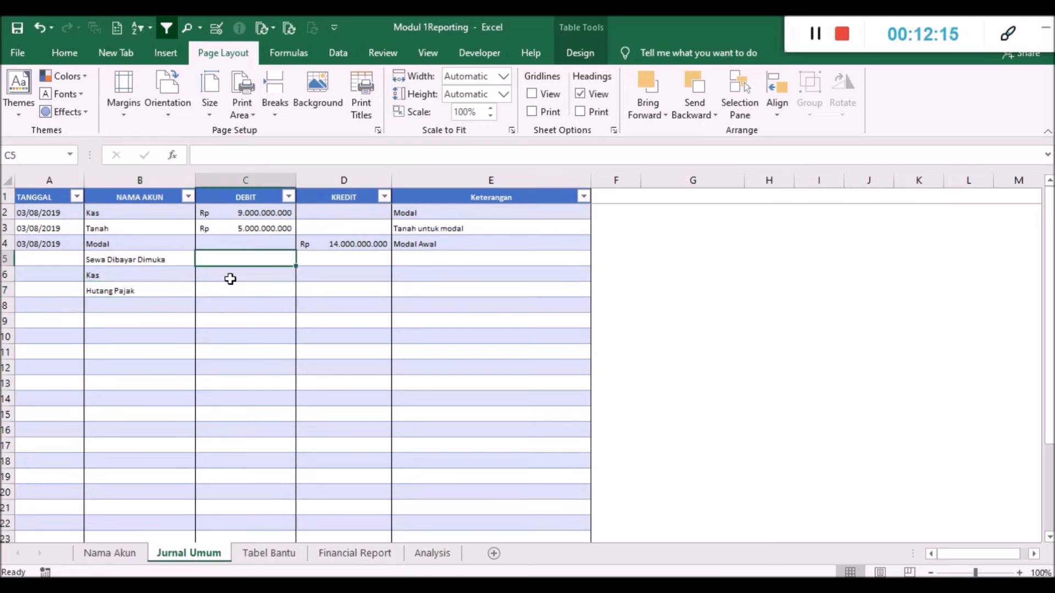
{"action": "type", "text": "24"}
{"action": "type", "text": "00000"}
{"action": "key", "text": "Return"}
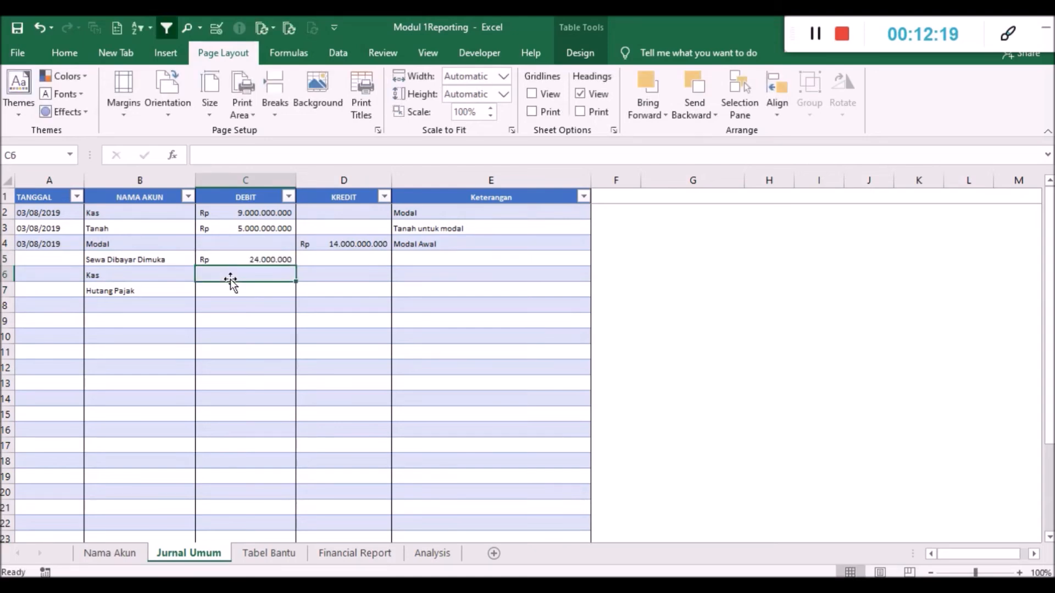
- Enter KREDIT amounts of 21600000 for Kas in D6 and 2400000 for Hutang Pajak in D7
{"action": "key", "text": "Right"}
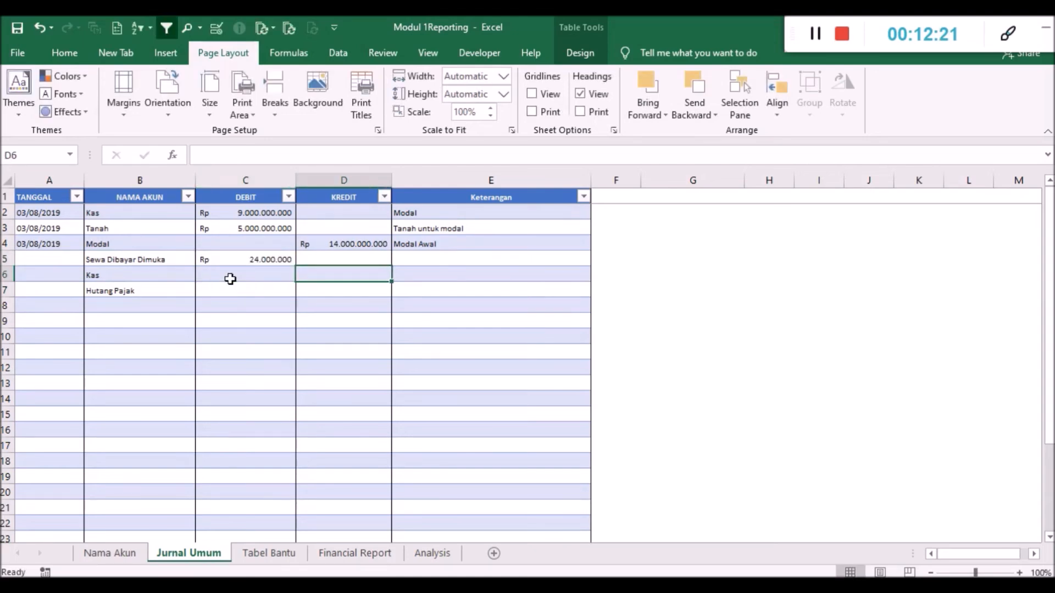
{"action": "type", "text": "21600000"}
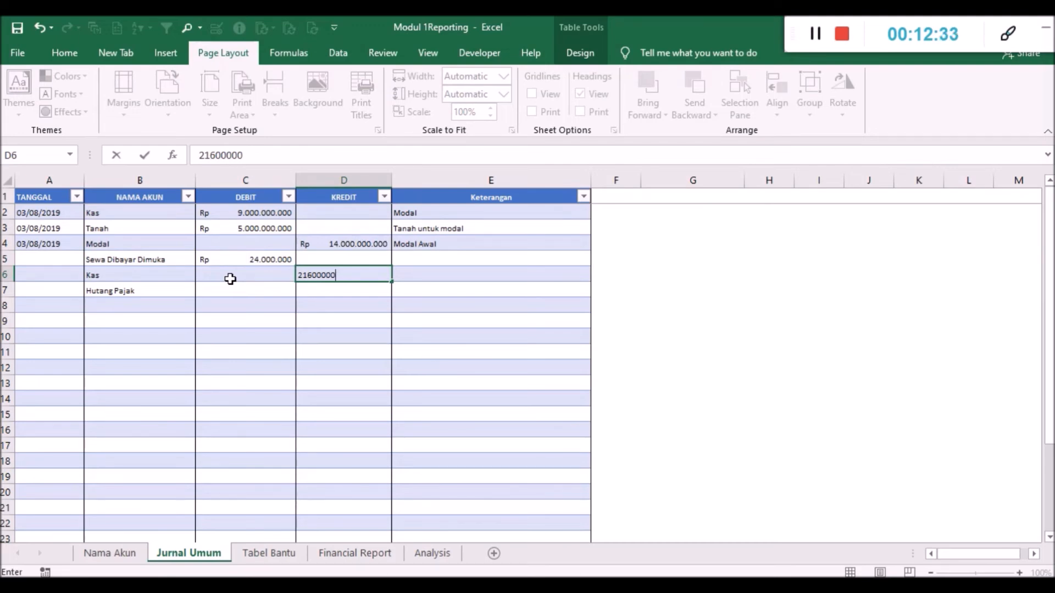
{"action": "key", "text": "Return"}
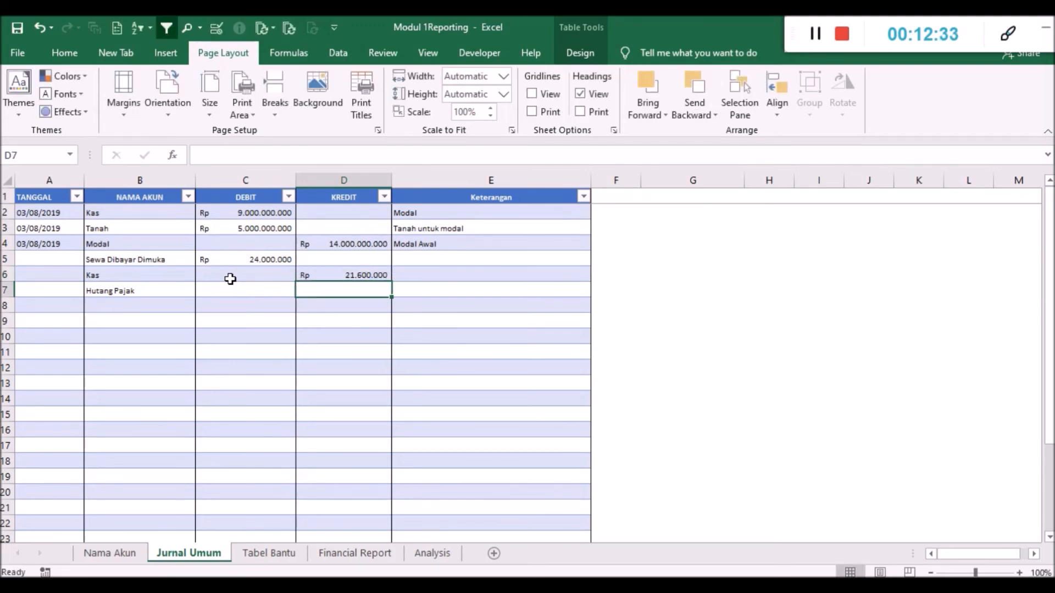
{"action": "type", "text": "2400000"}
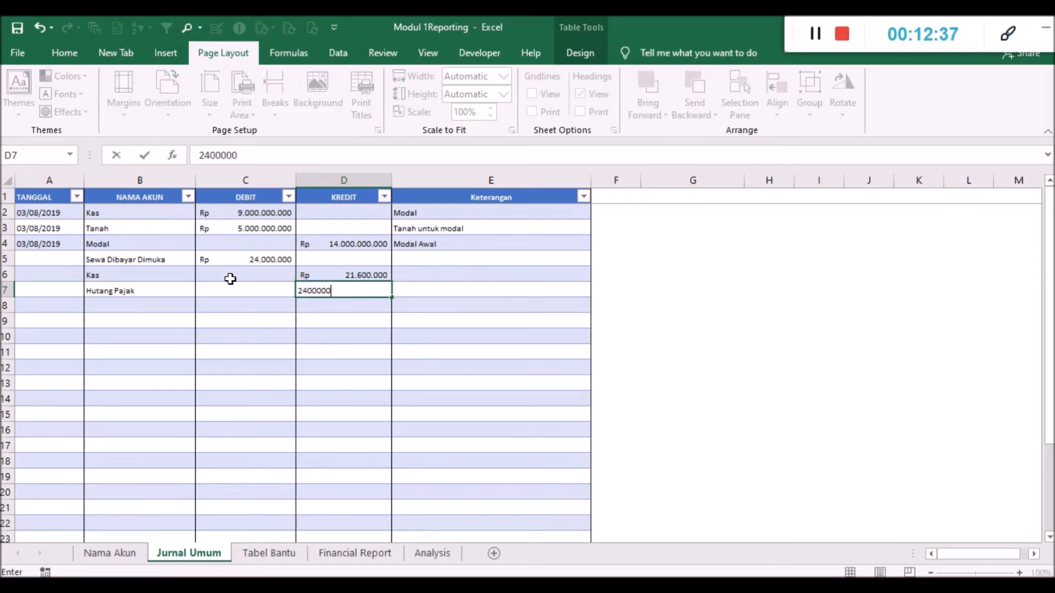
{"action": "key", "text": "Return"}
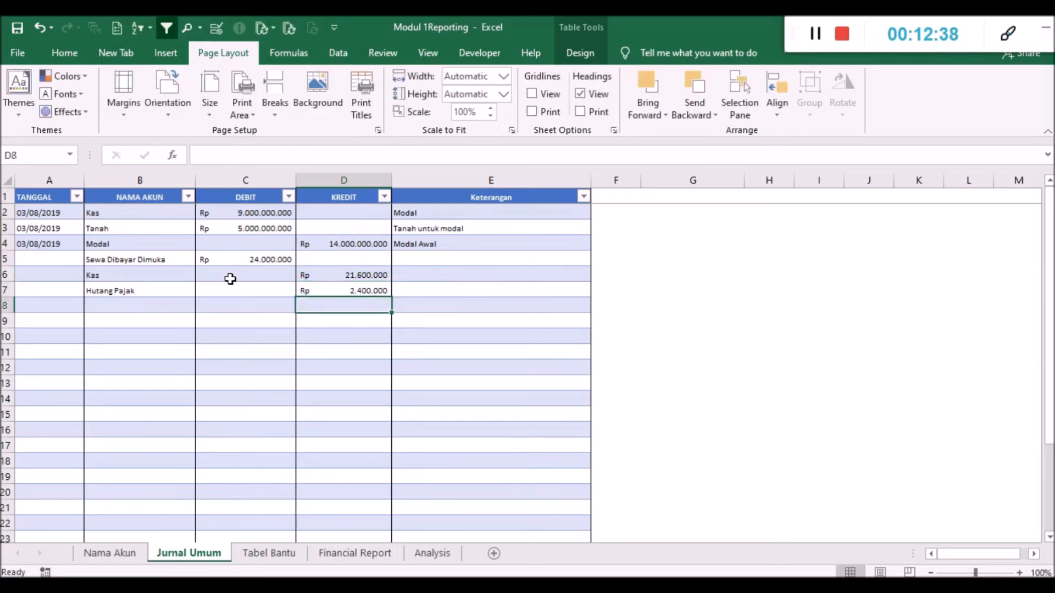
- Enter Sewa Dibayar Dimuka as the Keterangan of the Kas credit row in E6
{"action": "key", "text": "Up"}
{"action": "key", "text": "Right"}
{"action": "key", "text": "Up"}
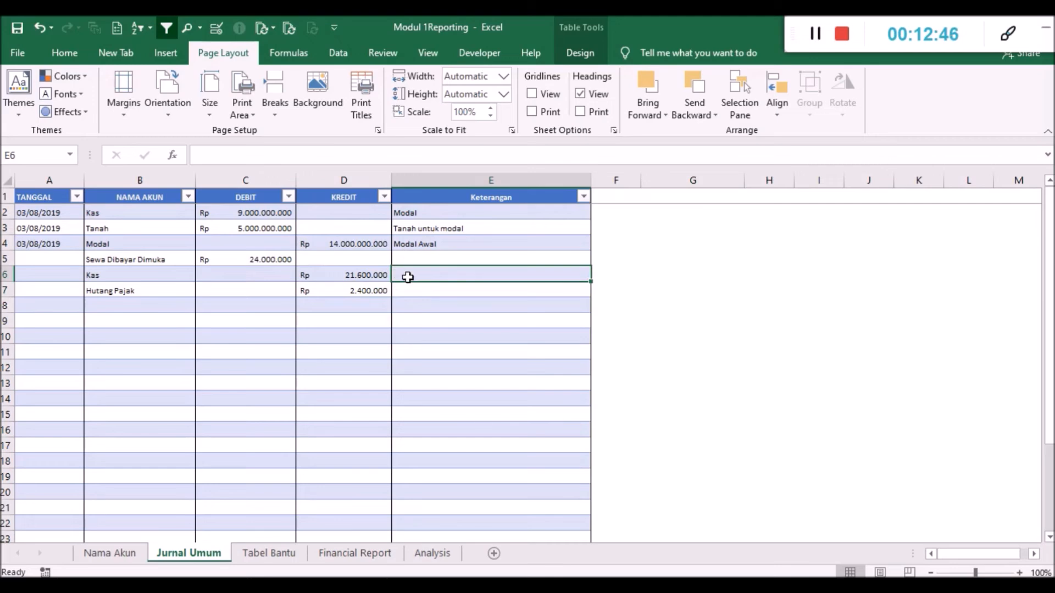
{"action": "type", "text": "Sewa"}
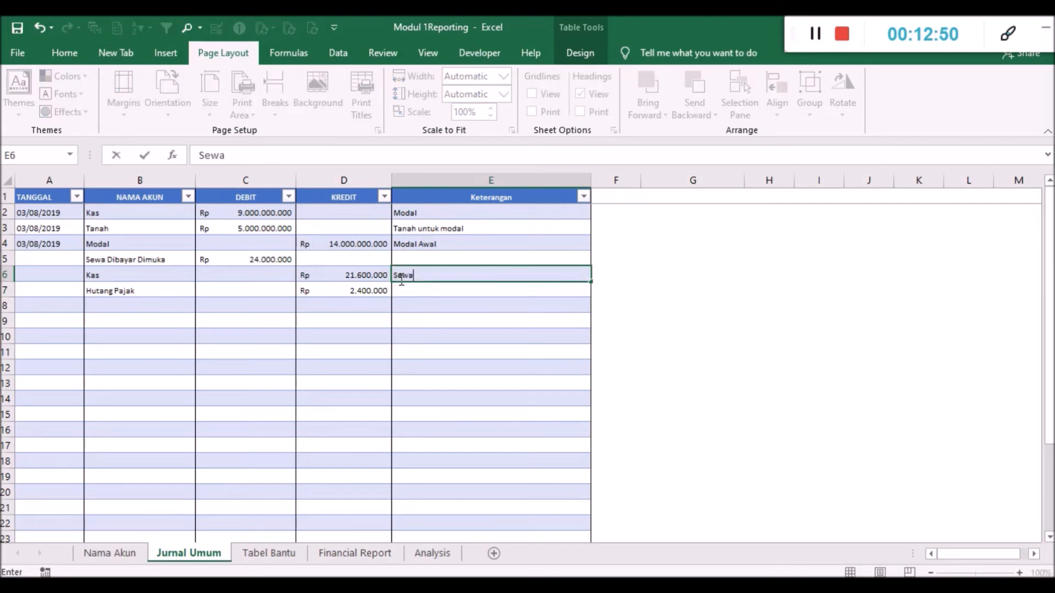
{"action": "left_click", "coordinate": [427, 303]}
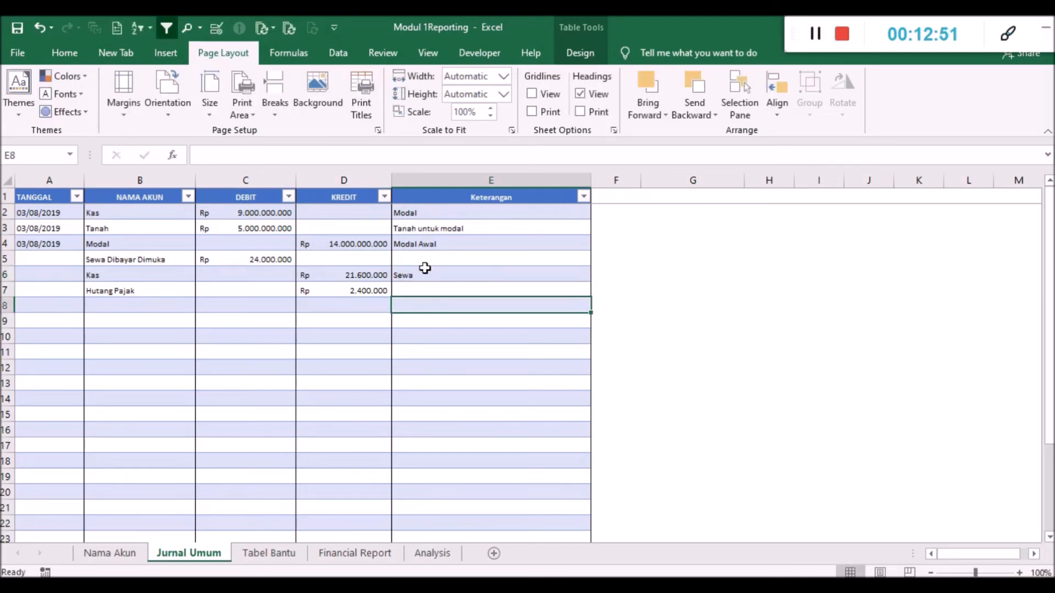
{"action": "left_click", "coordinate": [429, 274]}
{"action": "double_click", "coordinate": [429, 274]}
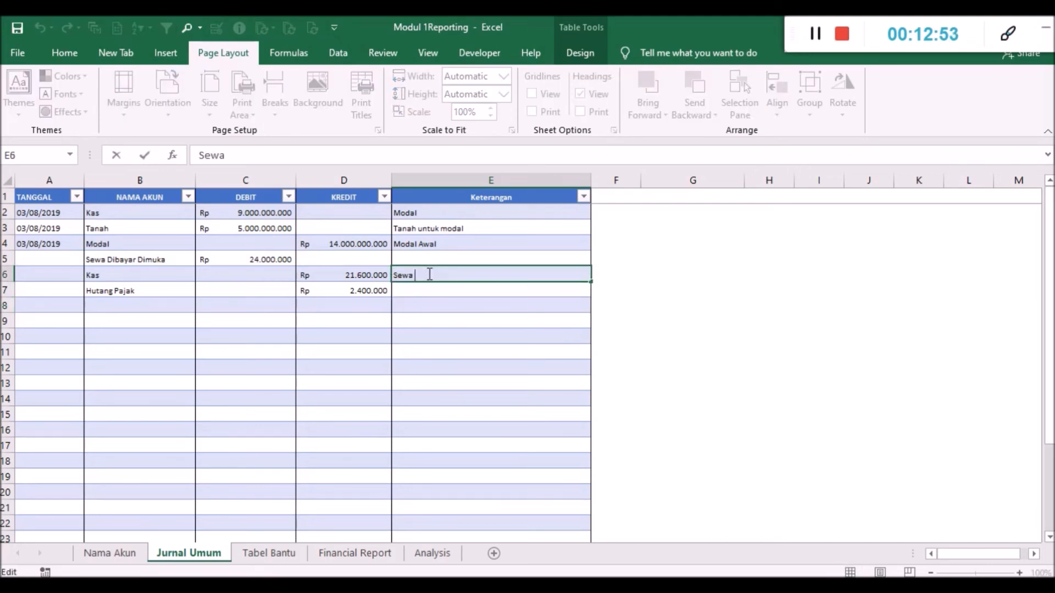
{"action": "type", "text": "Dibayar Dimu"}
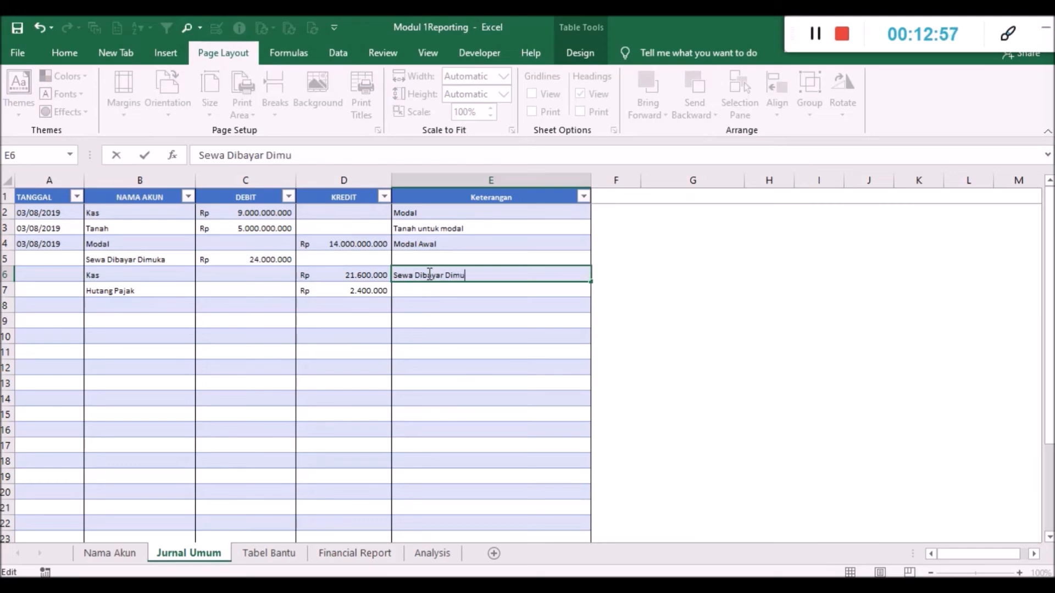
{"action": "left_click", "coordinate": [425, 301]}
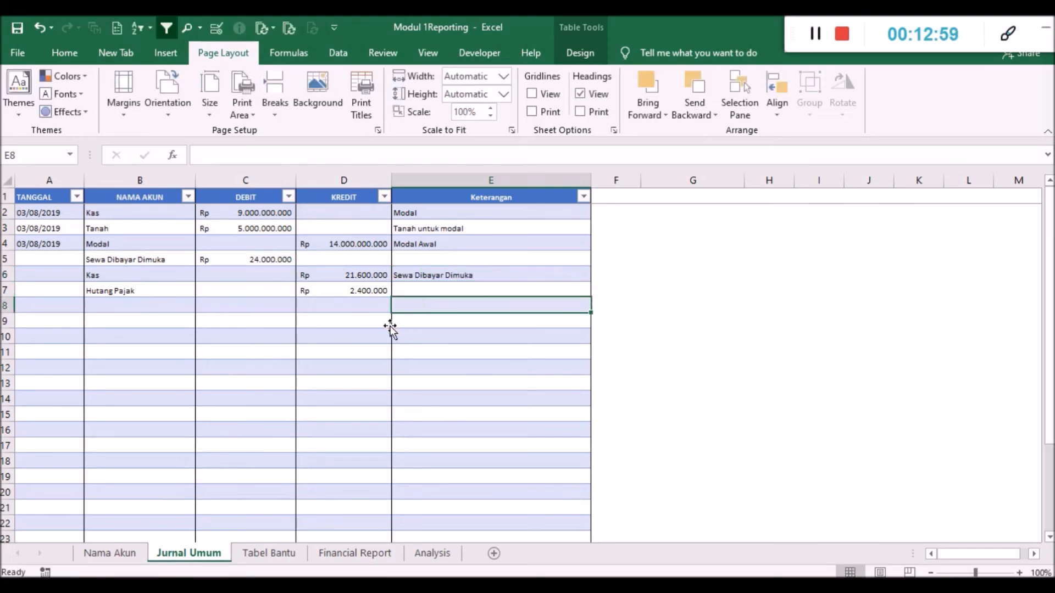
{"action": "left_click", "coordinate": [359, 321]}
{"action": "left_click", "coordinate": [433, 320]}
{"action": "left_click", "coordinate": [431, 305]}
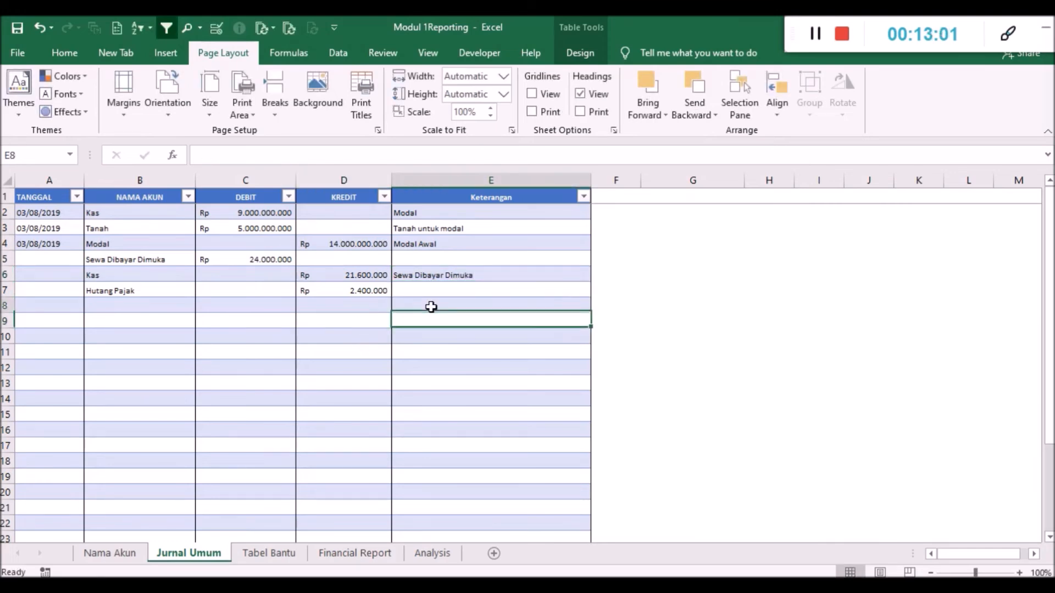
{"action": "left_click", "coordinate": [425, 290]}
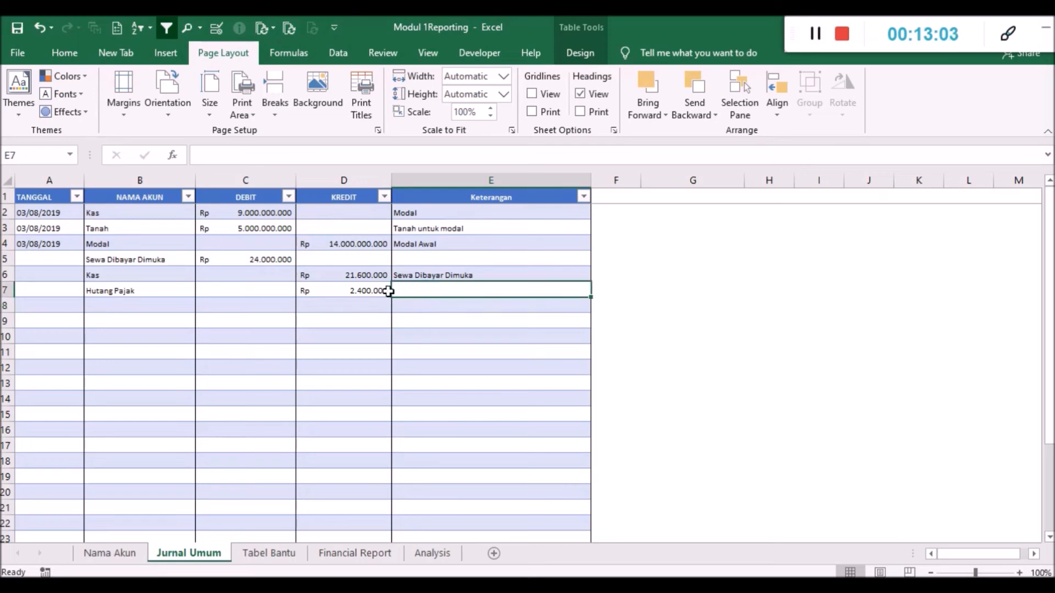
{"action": "left_click", "coordinate": [424, 274]}
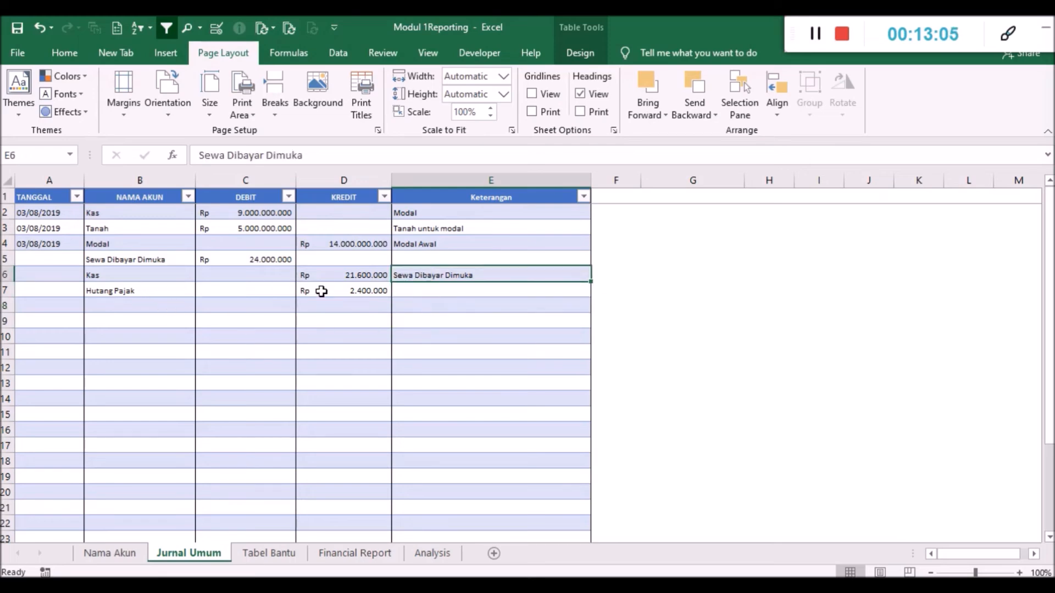
{"action": "left_click", "coordinate": [424, 296]}
{"action": "left_click", "coordinate": [427, 320]}
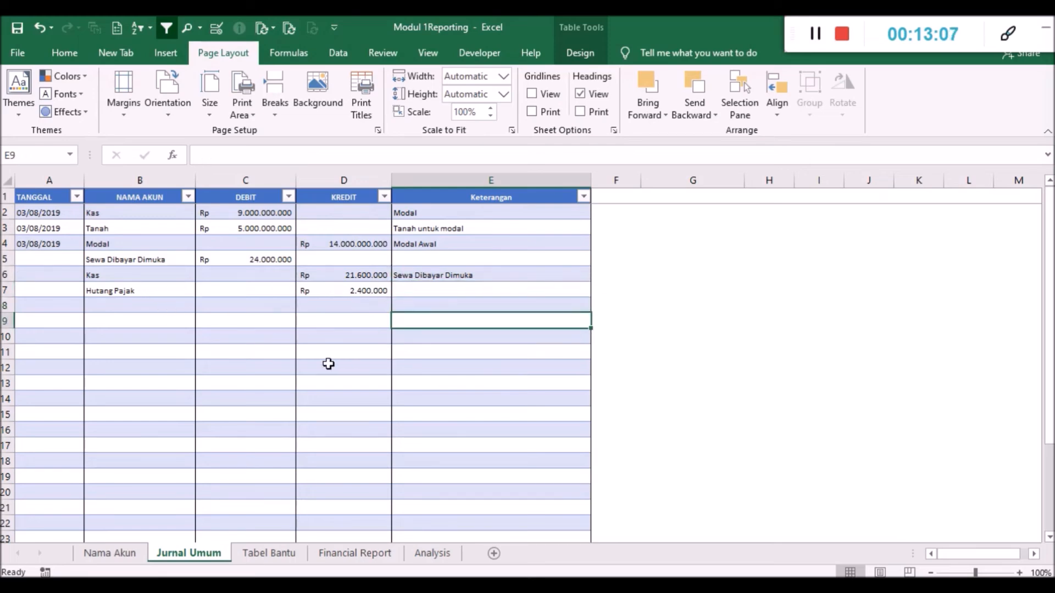
{"action": "left_click", "coordinate": [343, 365]}
- Refresh the pivot tables on the Tabel Bantu sheet and highlight the Modal and Sewa Dibayar Dimuka rows of the Kas pivot
{"action": "left_click", "coordinate": [269, 553]}
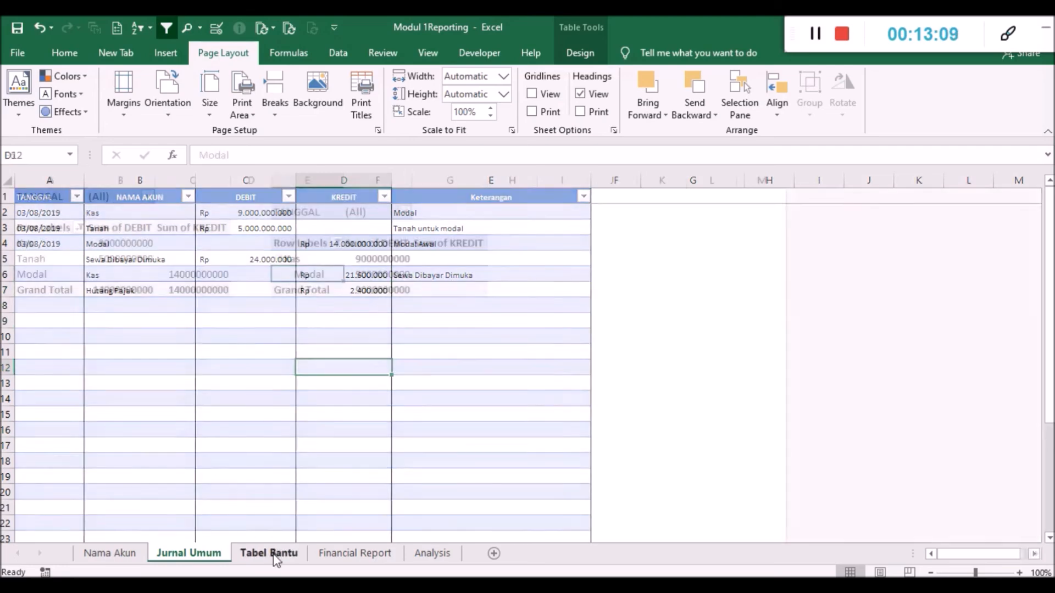
{"action": "left_click", "coordinate": [193, 241]}
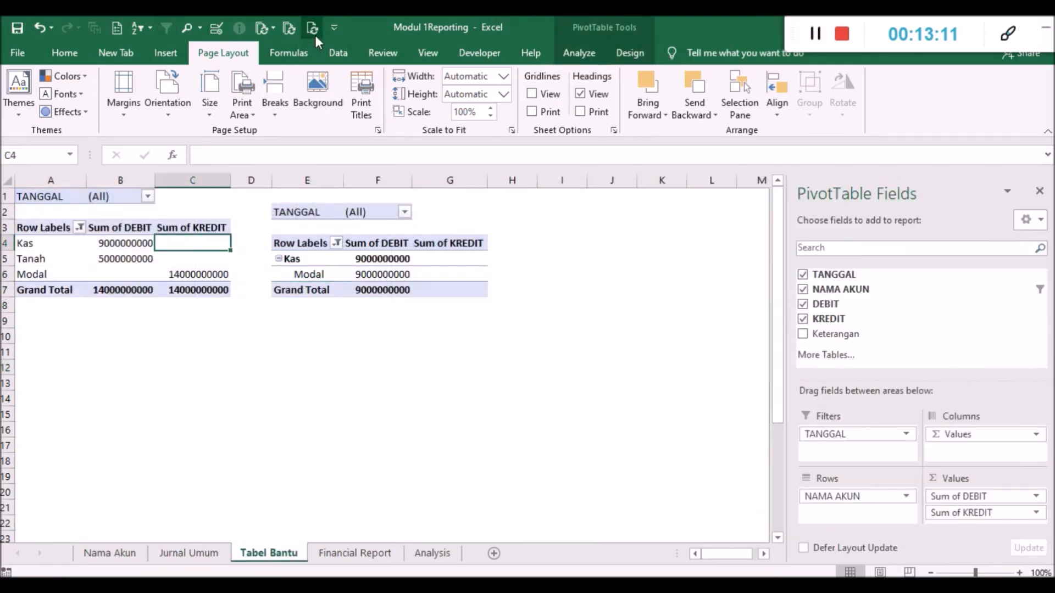
{"action": "key", "text": "ctrl+alt+F5"}
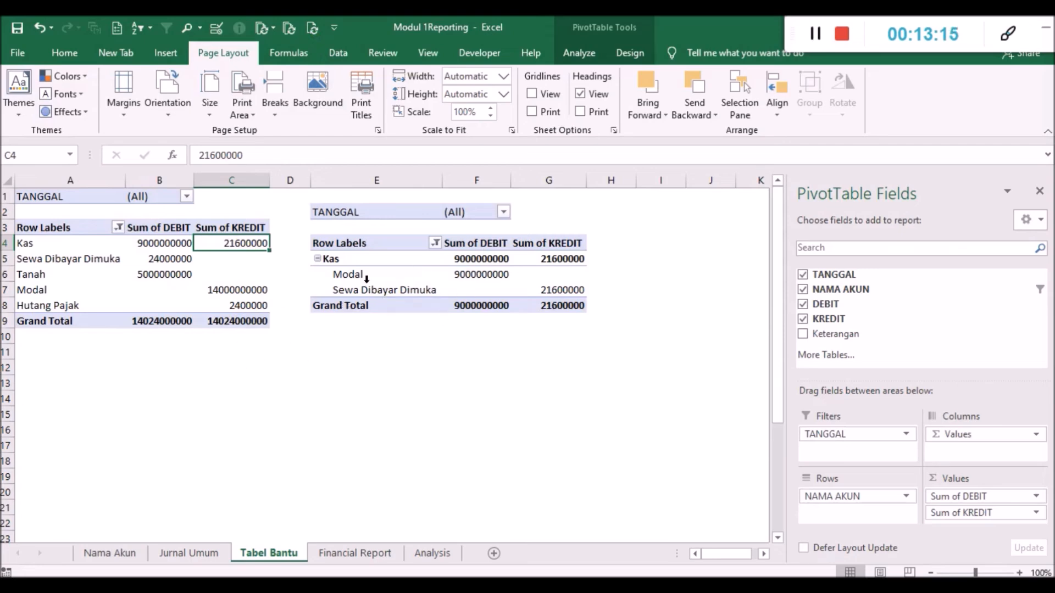
{"action": "left_click_drag", "start_coordinate": [345, 274], "coordinate": [506, 291]}
{"action": "left_click", "coordinate": [549, 352]}
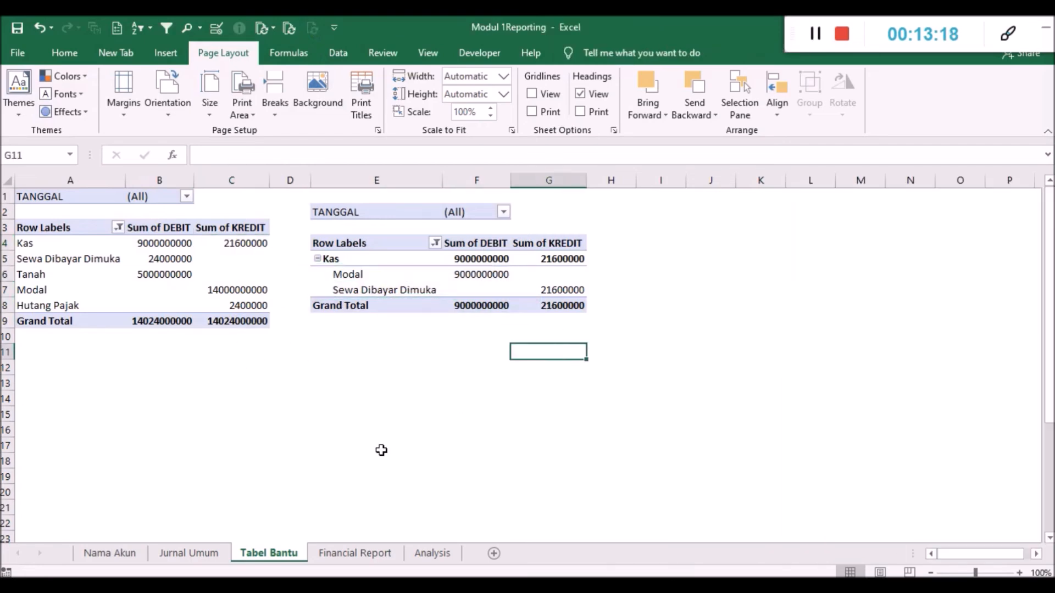
- Compare the Kas balance in the Financial Report's Neraca with the Kas debit and credit sums on the Tabel Bantu sheet
{"action": "left_click", "coordinate": [336, 551]}
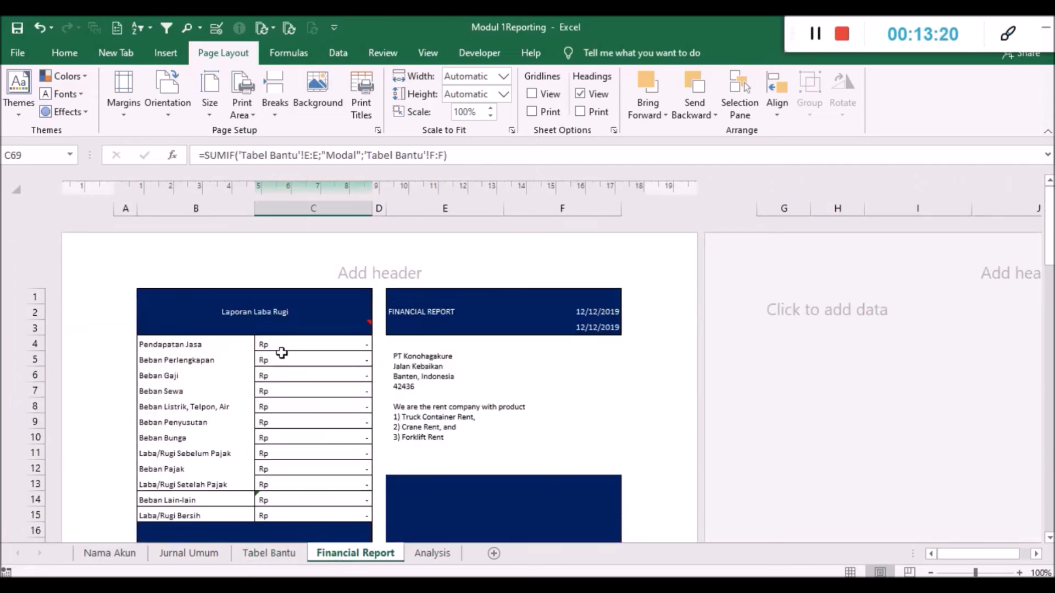
{"action": "scroll", "coordinate": [281, 353], "scroll_direction": "down", "scroll_amount": 3}
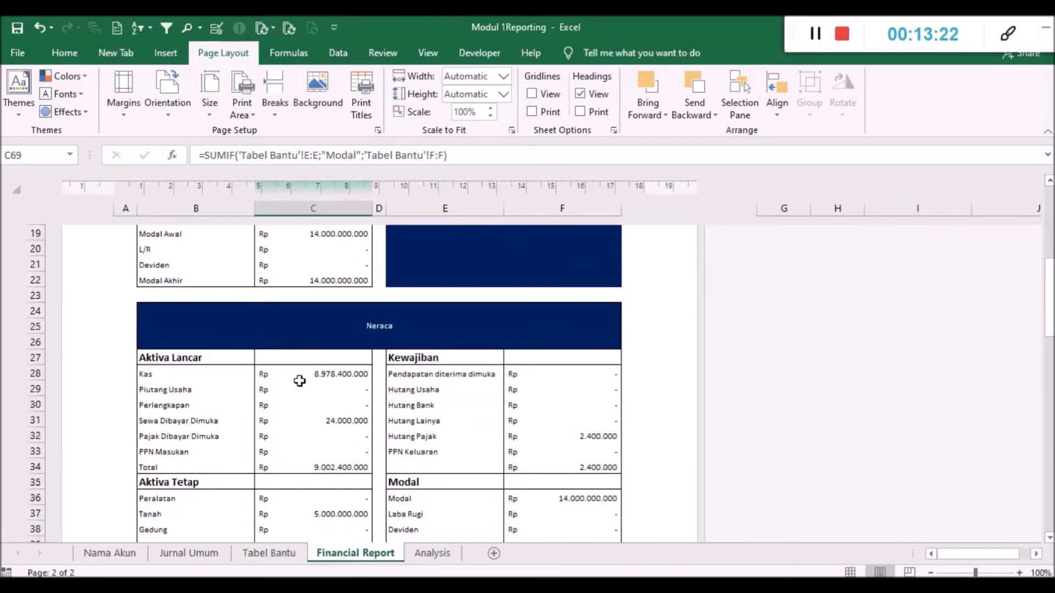
{"action": "scroll", "coordinate": [297, 377], "scroll_direction": "down", "scroll_amount": 1}
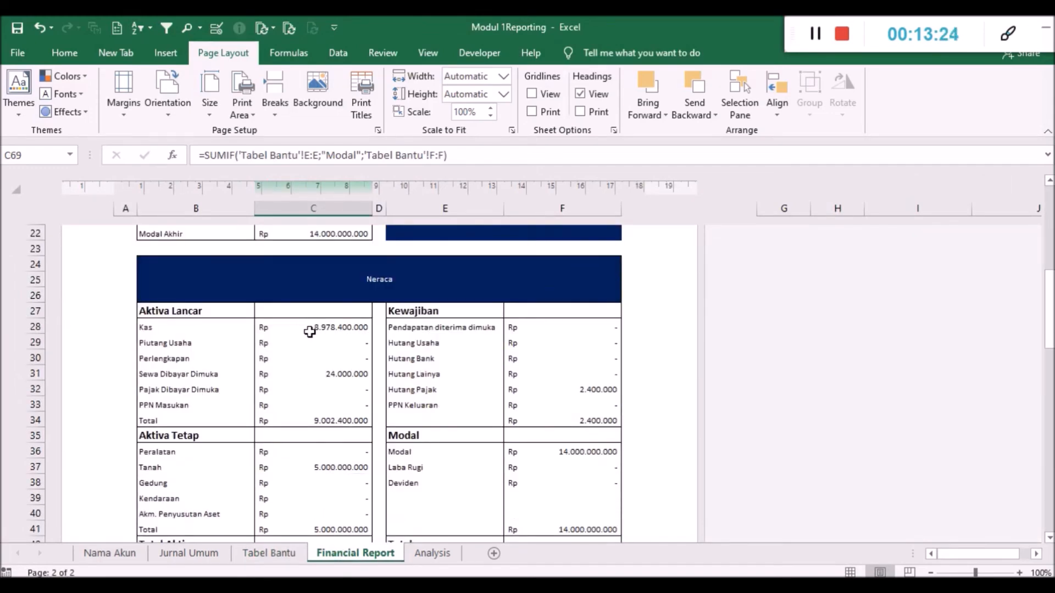
{"action": "left_click", "coordinate": [280, 554]}
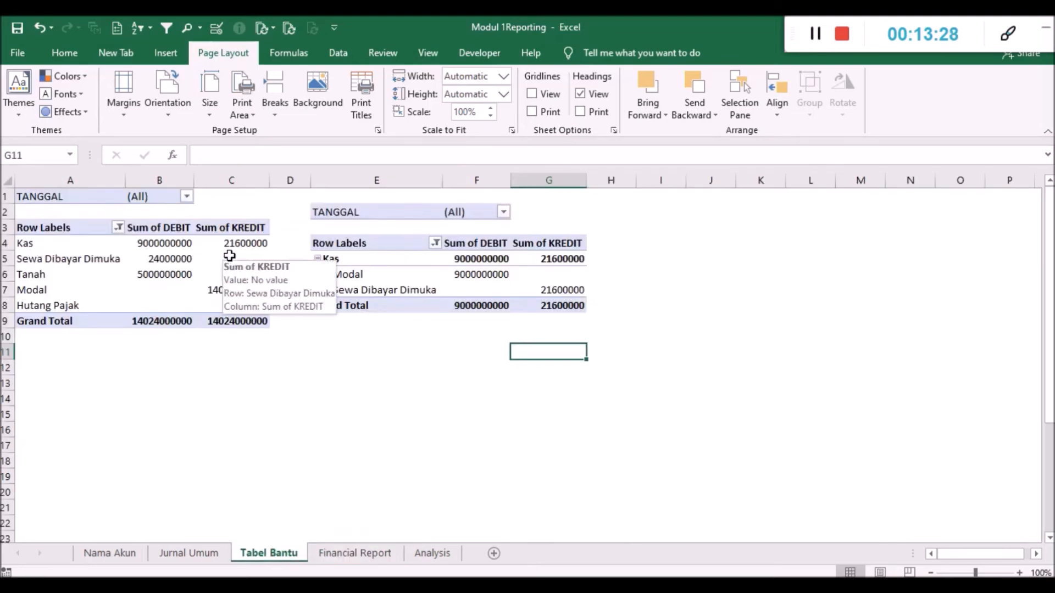
{"action": "left_click", "coordinate": [355, 554]}
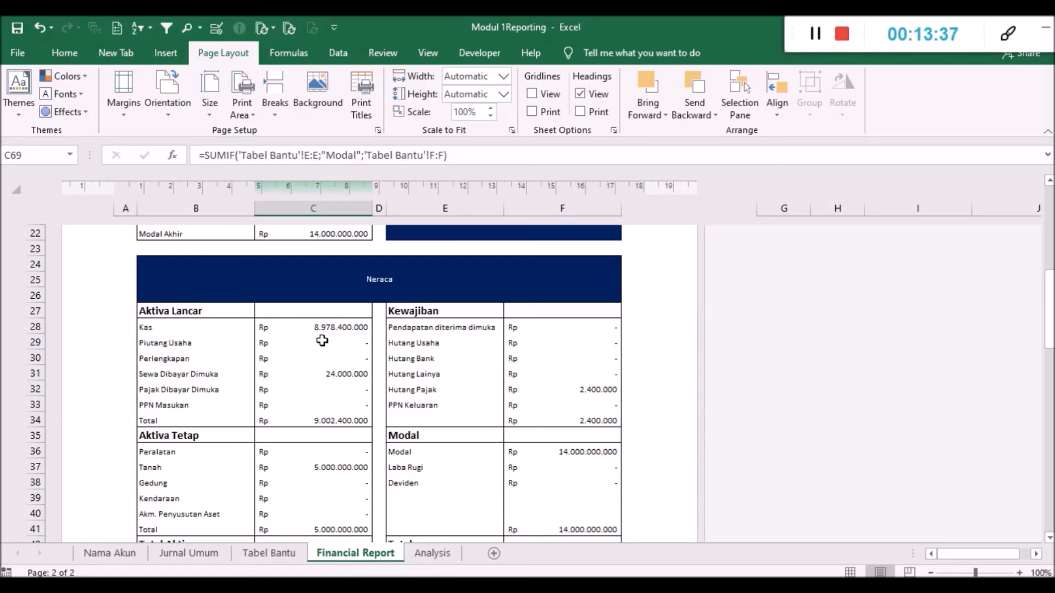
- Examine the Sewa Dibayar Dimuka and Hutang Pajak formulas in C31 and F32 and the Neraca's asset and liability totals
{"action": "scroll", "coordinate": [327, 343], "scroll_direction": "down", "scroll_amount": 1}
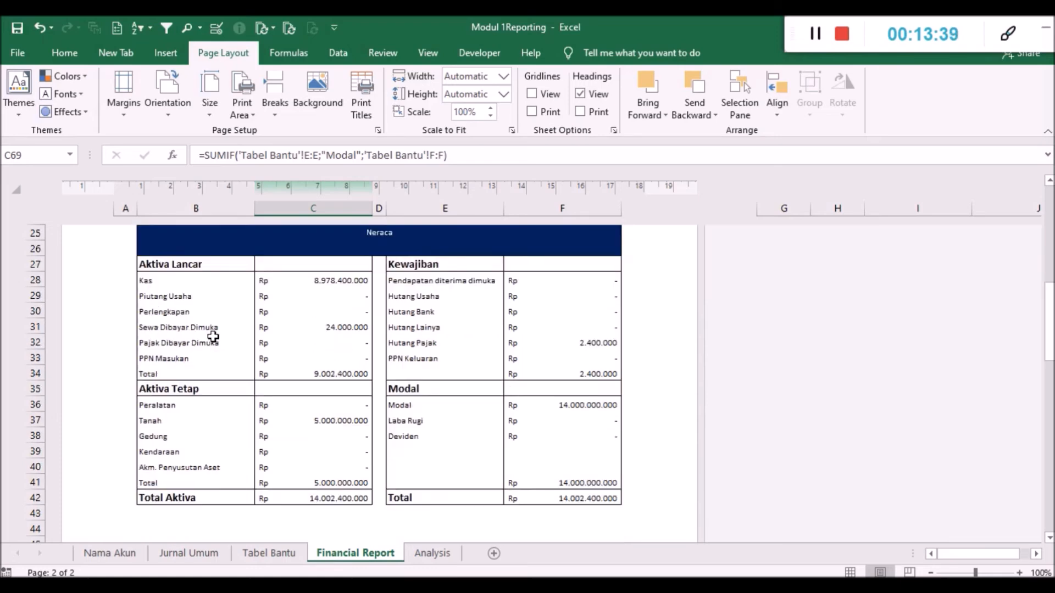
{"action": "left_click", "coordinate": [308, 329]}
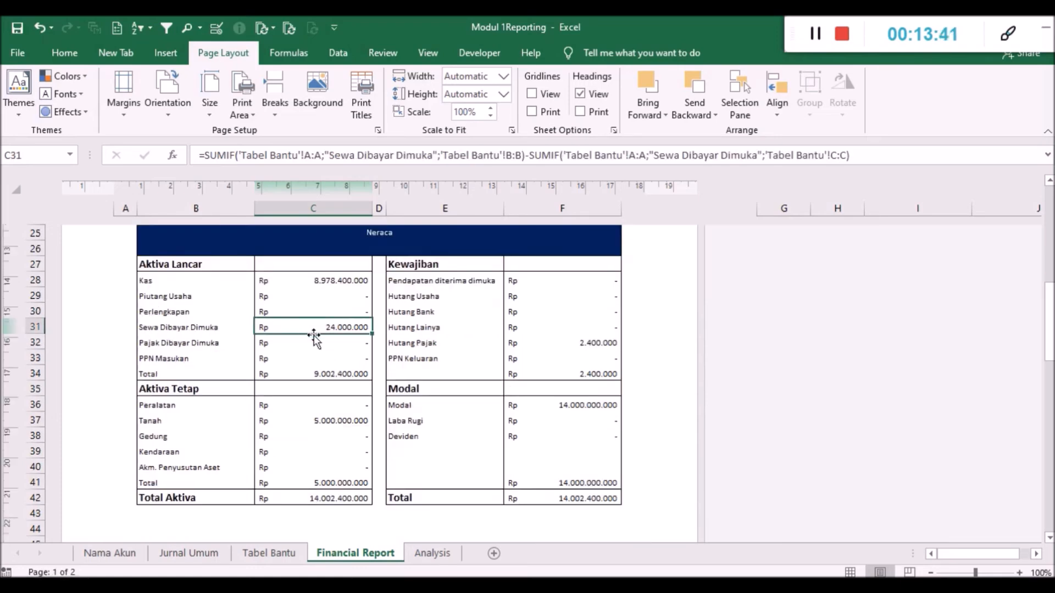
{"action": "scroll", "coordinate": [329, 360], "scroll_direction": "down", "scroll_amount": 2}
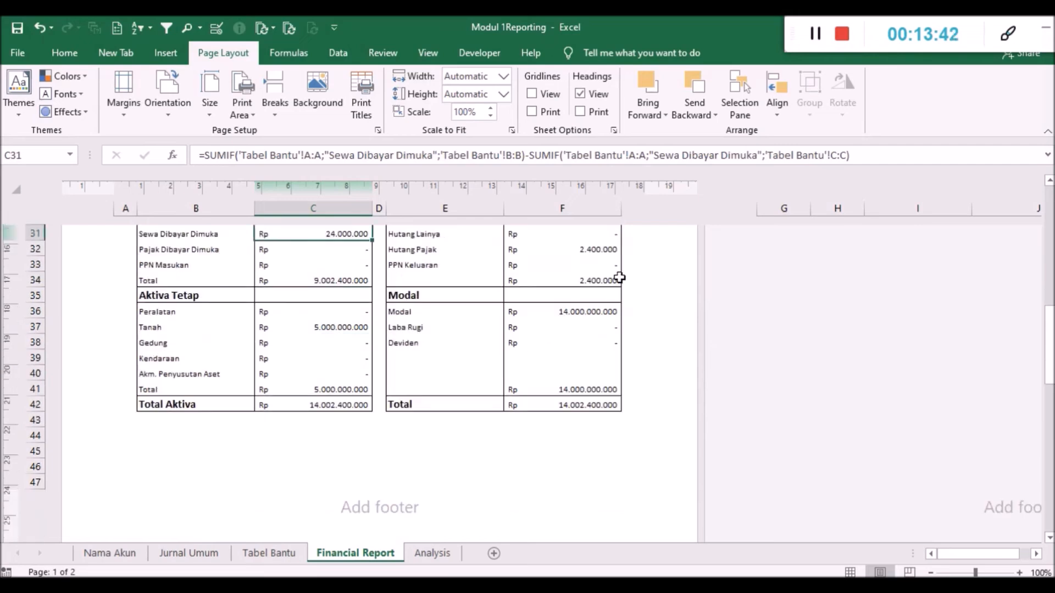
{"action": "left_click", "coordinate": [599, 250]}
{"action": "scroll", "coordinate": [548, 330], "scroll_direction": "down", "scroll_amount": 1}
{"action": "scroll", "coordinate": [549, 330], "scroll_direction": "up", "scroll_amount": 1}
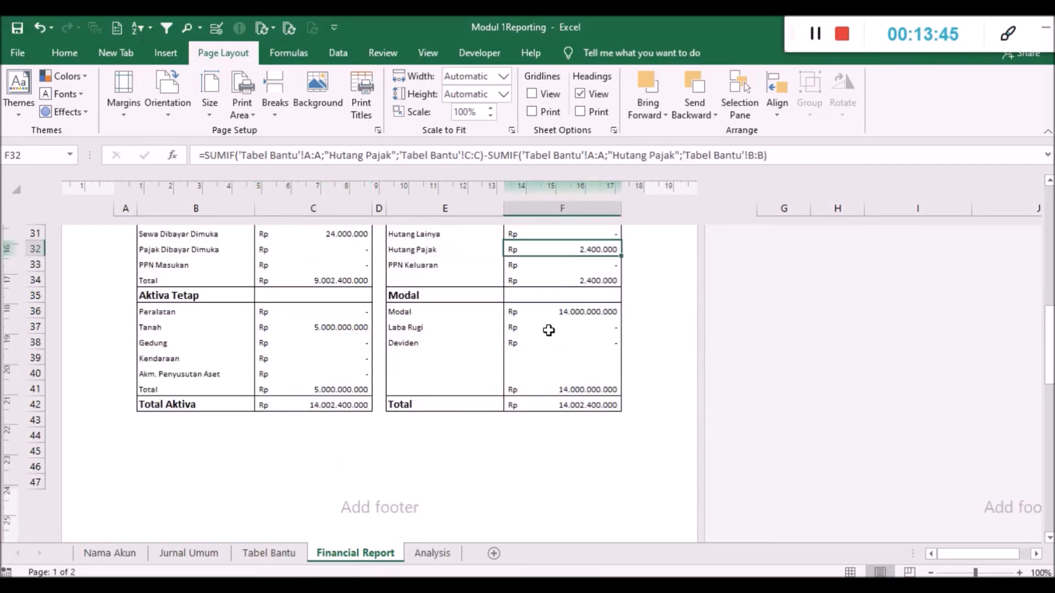
{"action": "scroll", "coordinate": [549, 331], "scroll_direction": "up", "scroll_amount": 2}
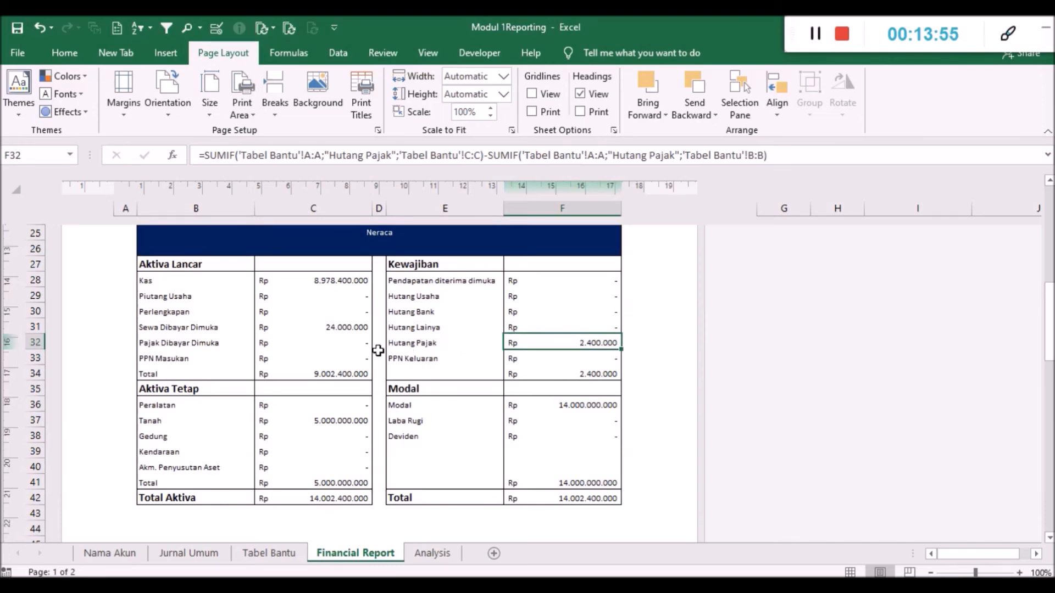
{"action": "scroll", "coordinate": [579, 380], "scroll_direction": "down", "scroll_amount": 1}
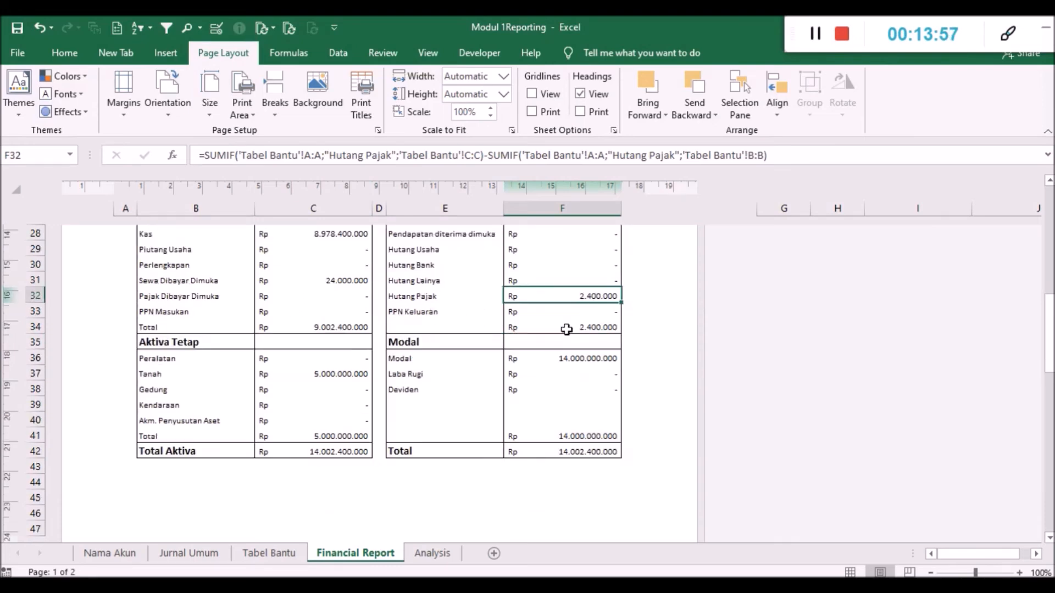
{"action": "scroll", "coordinate": [407, 311], "scroll_direction": "up", "scroll_amount": 1}
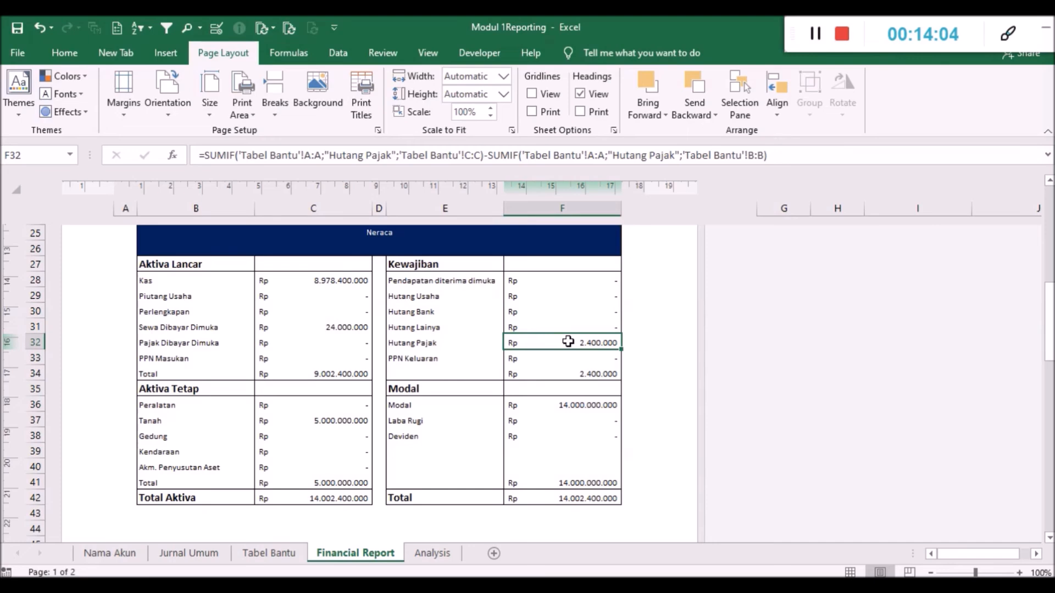
{"action": "scroll", "coordinate": [473, 431], "scroll_direction": "down", "scroll_amount": 2}
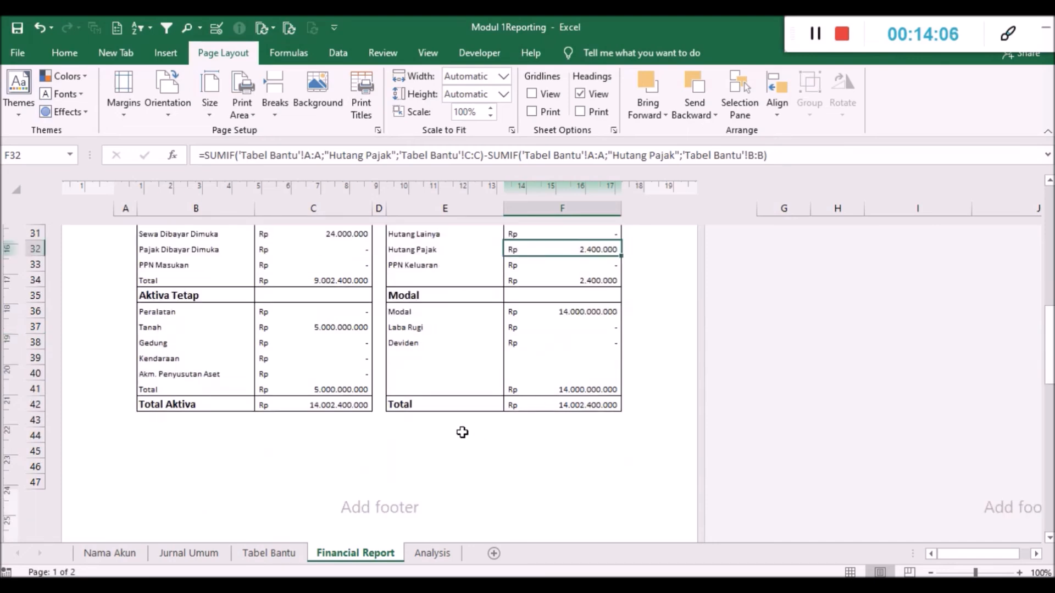
{"action": "scroll", "coordinate": [445, 421], "scroll_direction": "up", "scroll_amount": 1}
{"action": "scroll", "coordinate": [367, 355], "scroll_direction": "up", "scroll_amount": 1}
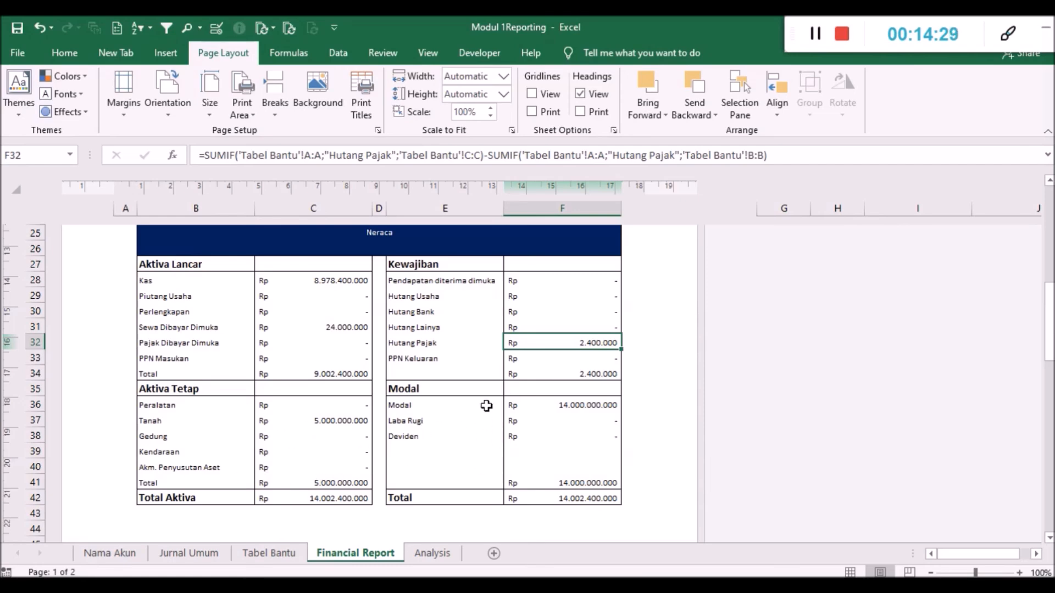
- Examine the Financial Report's ARUS KAS section, including the Hutang Pajak formula in C59 and the operating, investing and financing totals
{"action": "scroll", "coordinate": [264, 429], "scroll_direction": "down", "scroll_amount": 7}
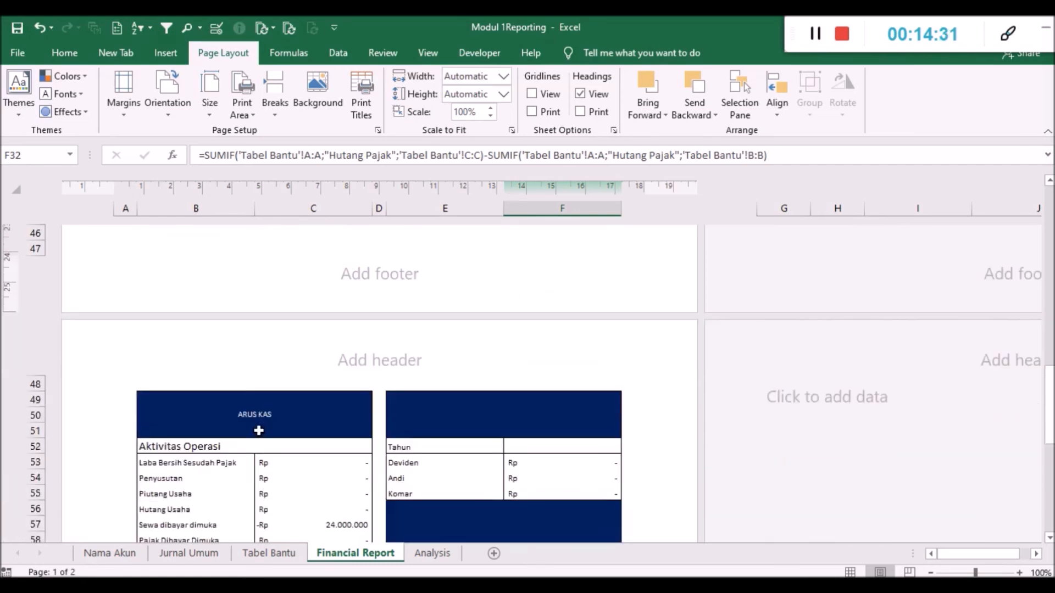
{"action": "scroll", "coordinate": [259, 431], "scroll_direction": "down", "scroll_amount": 4}
{"action": "scroll", "coordinate": [249, 351], "scroll_direction": "down", "scroll_amount": 2}
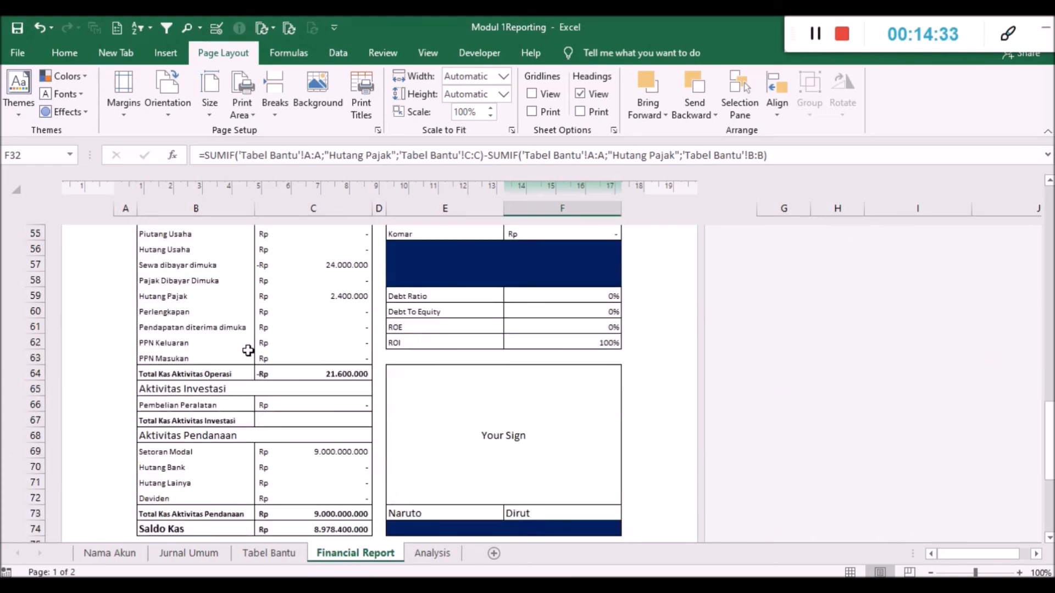
{"action": "scroll", "coordinate": [248, 351], "scroll_direction": "up", "scroll_amount": 1}
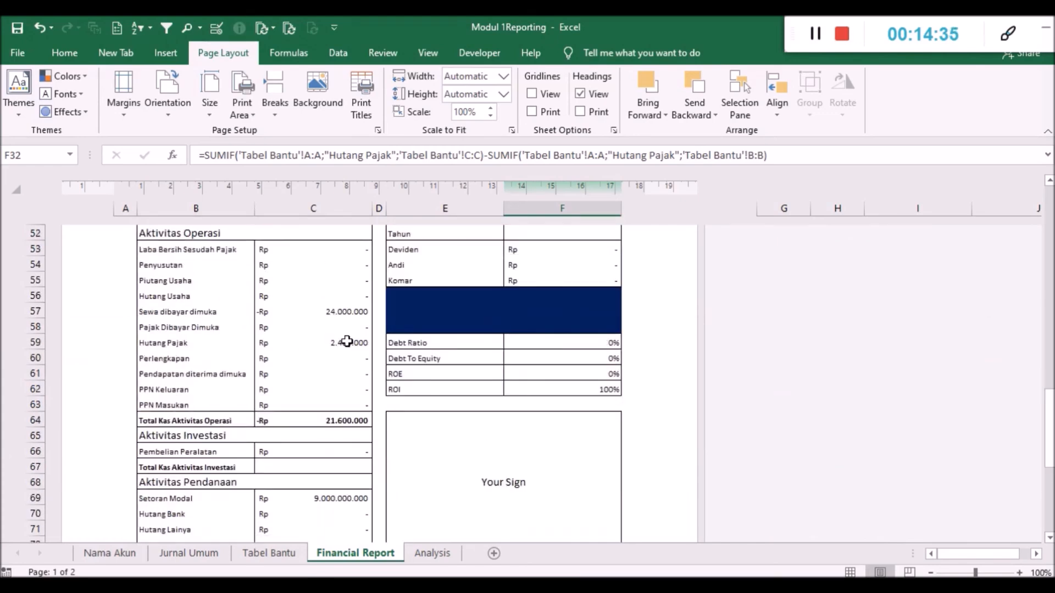
{"action": "left_click", "coordinate": [317, 344]}
{"action": "scroll", "coordinate": [314, 344], "scroll_direction": "down", "scroll_amount": 2}
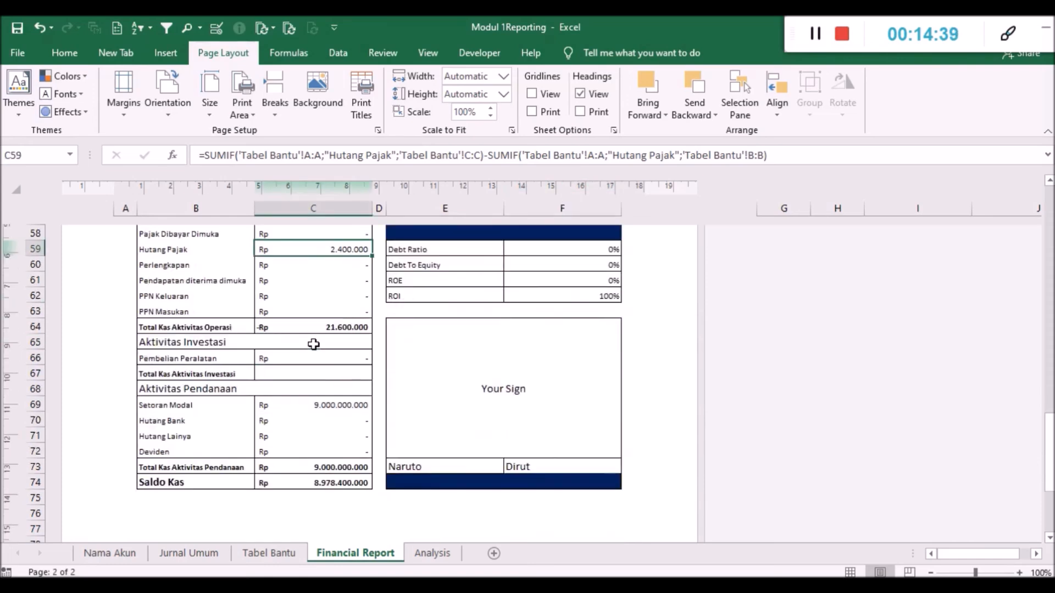
{"action": "scroll", "coordinate": [306, 347], "scroll_direction": "up", "scroll_amount": 1}
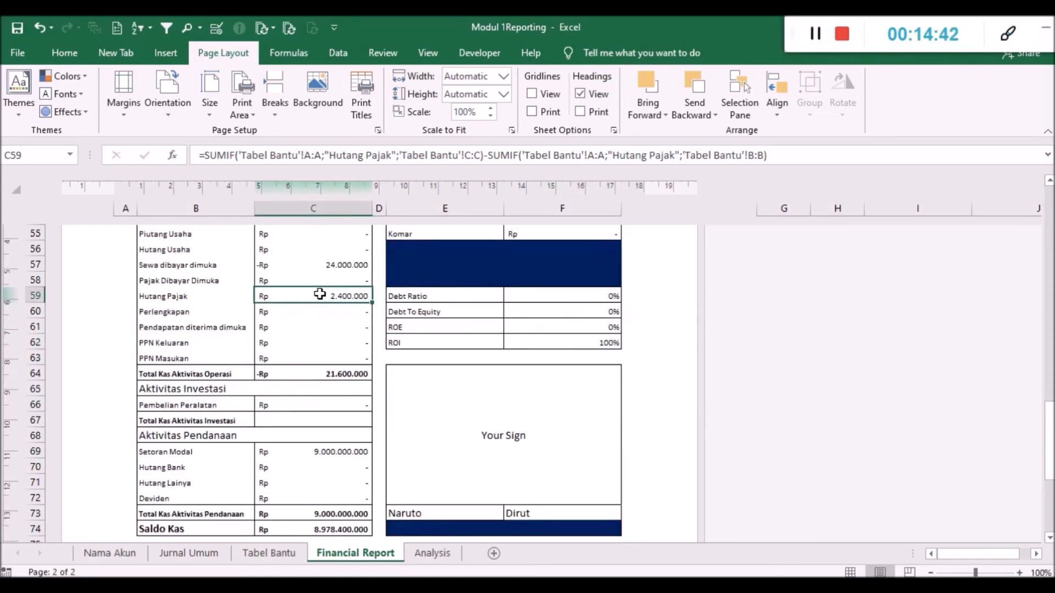
{"action": "scroll", "coordinate": [319, 295], "scroll_direction": "up", "scroll_amount": 1}
{"action": "scroll", "coordinate": [319, 295], "scroll_direction": "down", "scroll_amount": 1}
{"action": "scroll", "coordinate": [319, 296], "scroll_direction": "down", "scroll_amount": 1}
{"action": "scroll", "coordinate": [318, 295], "scroll_direction": "up", "scroll_amount": 3}
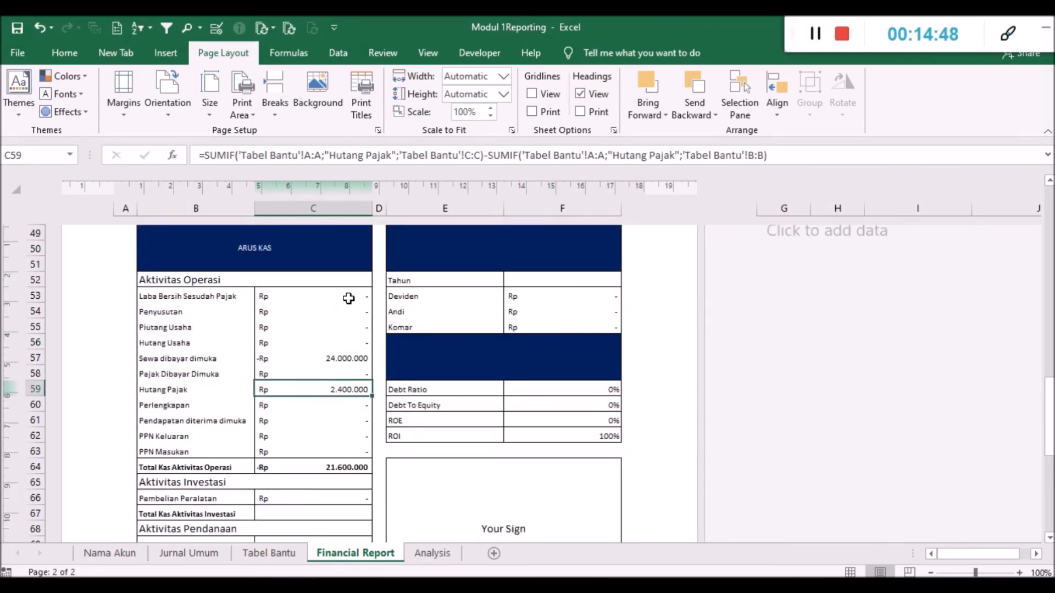
{"action": "scroll", "coordinate": [264, 328], "scroll_direction": "down", "scroll_amount": 1}
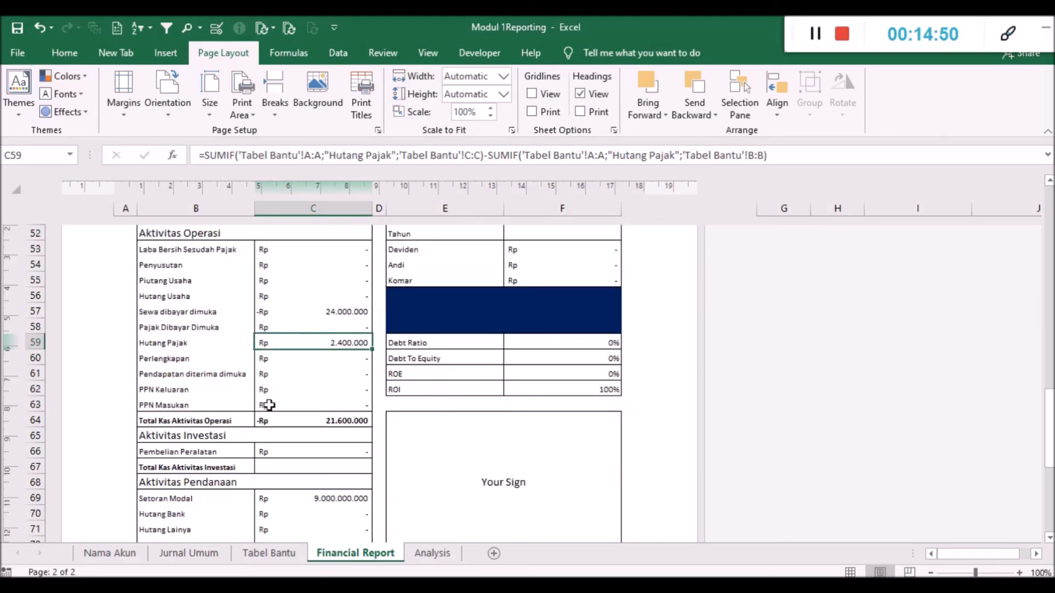
{"action": "scroll", "coordinate": [266, 404], "scroll_direction": "down", "scroll_amount": 1}
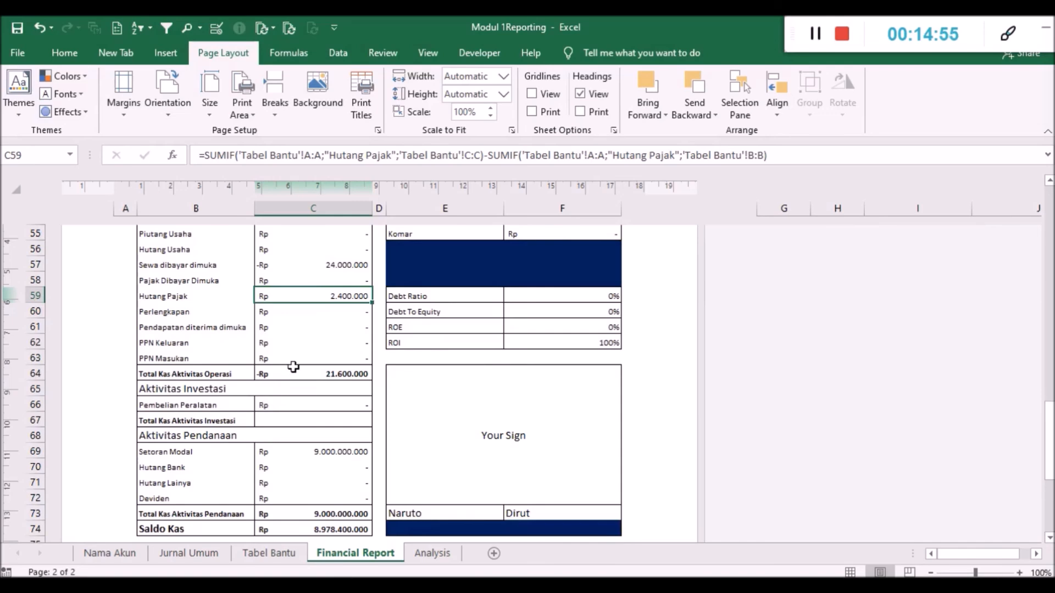
{"action": "scroll", "coordinate": [290, 368], "scroll_direction": "up", "scroll_amount": 2}
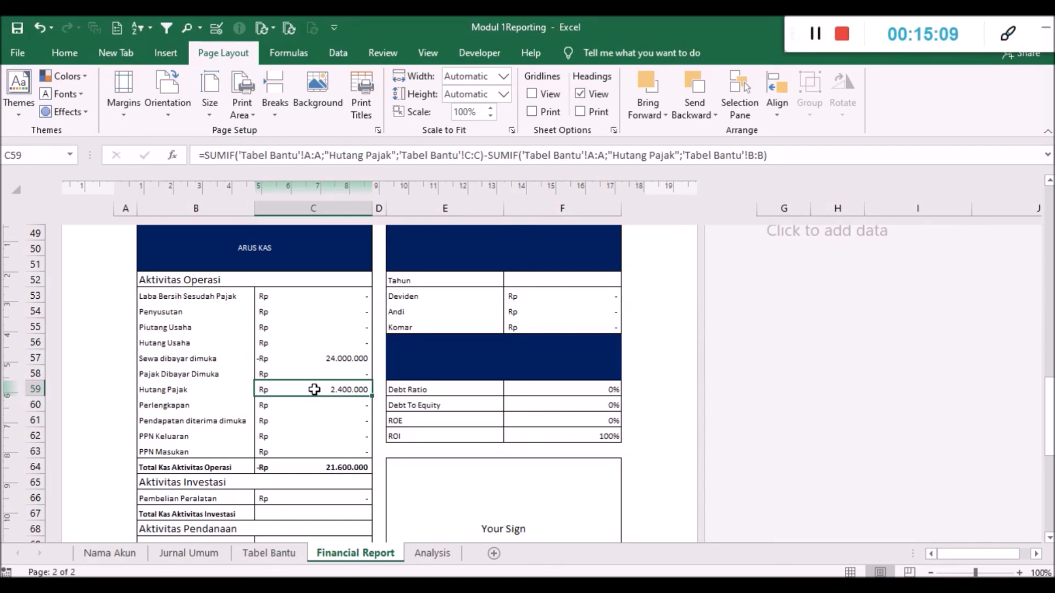
- Inspect individual Aktivitas Operasi amounts in ARUS KAS, including the Hutang Pajak cell and the PPN Keluaran formula in C62
{"action": "left_click", "coordinate": [290, 416]}
{"action": "left_click", "coordinate": [289, 393]}
{"action": "scroll", "coordinate": [341, 476], "scroll_direction": "down", "scroll_amount": 1}
{"action": "left_click", "coordinate": [330, 386]}
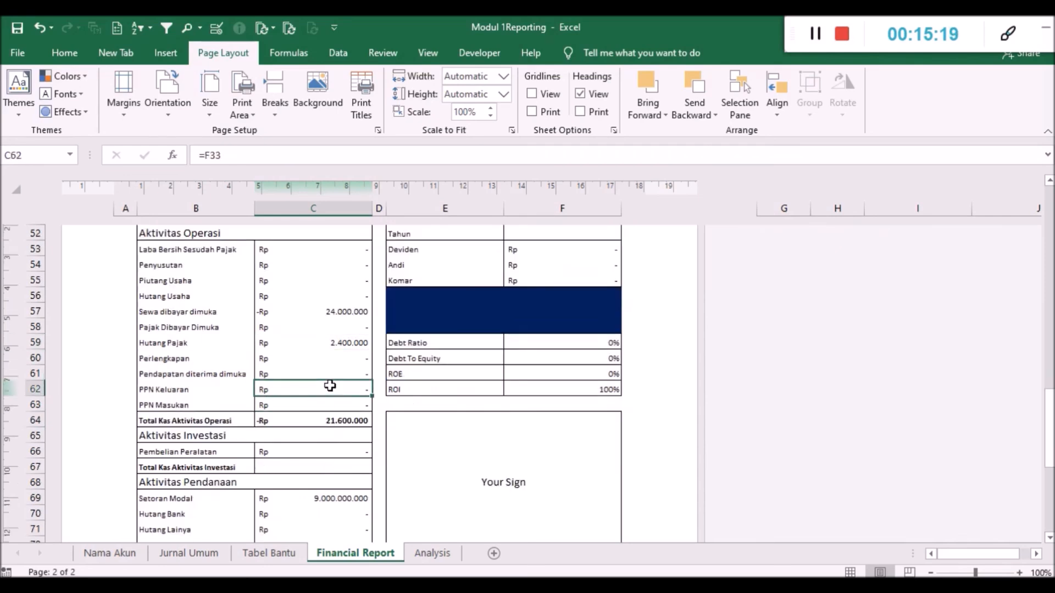
- Compare the Saldo Kas at the end of ARUS KAS with the Kas balance in C28 of the Neraca
{"action": "scroll", "coordinate": [324, 418], "scroll_direction": "down", "scroll_amount": 2}
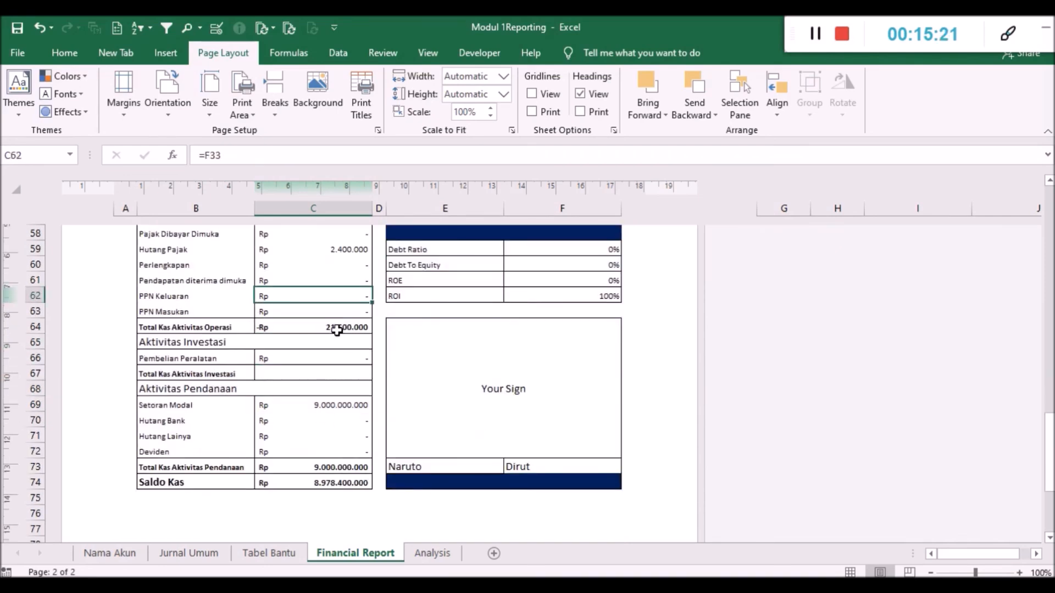
{"action": "scroll", "coordinate": [337, 328], "scroll_direction": "down", "scroll_amount": 1}
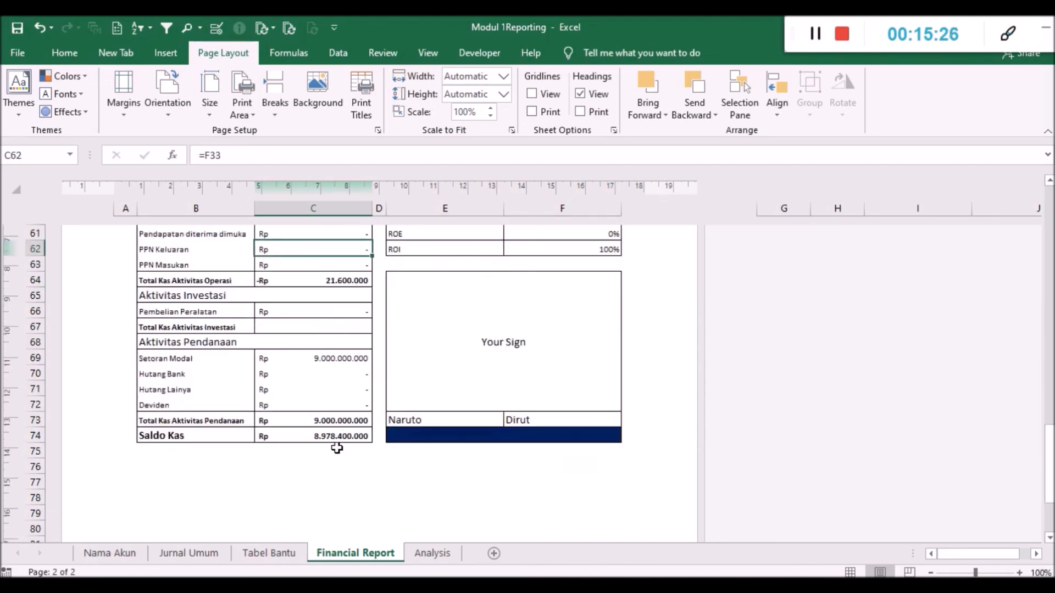
{"action": "scroll", "coordinate": [347, 427], "scroll_direction": "up", "scroll_amount": 8}
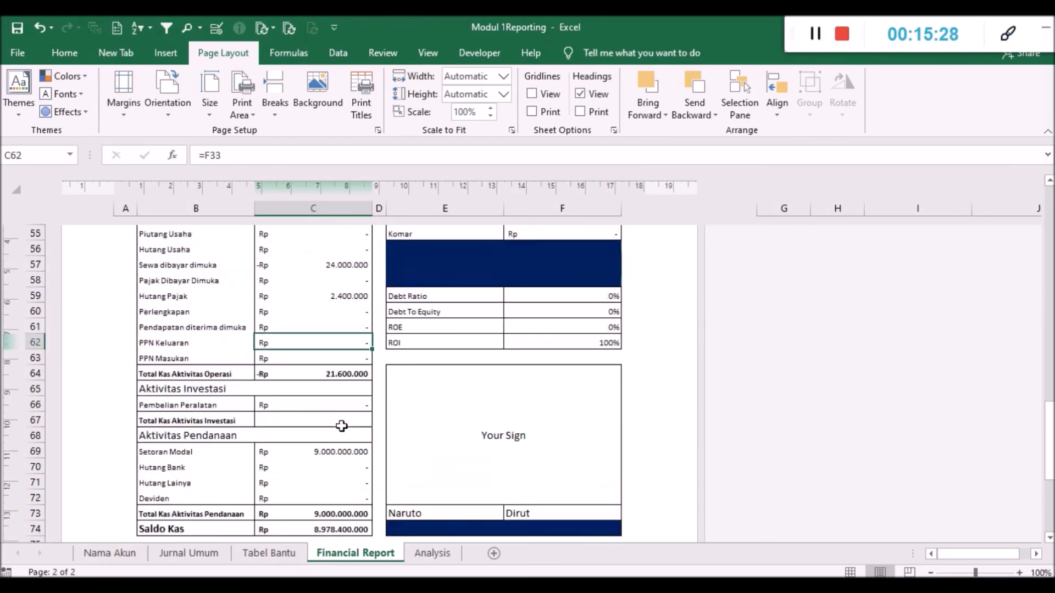
{"action": "scroll", "coordinate": [341, 425], "scroll_direction": "up", "scroll_amount": 5}
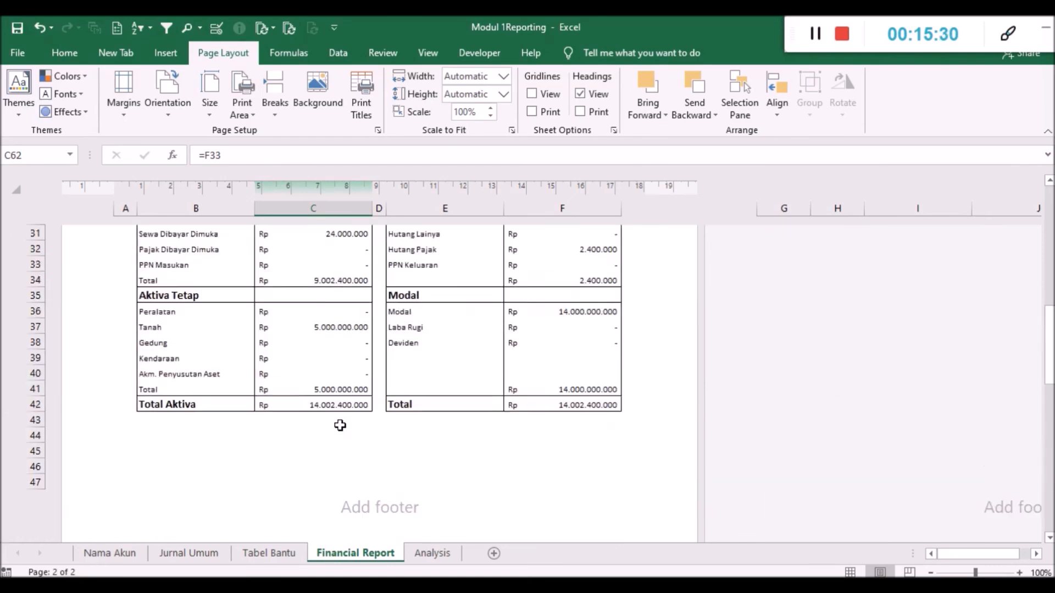
{"action": "left_click", "coordinate": [347, 328]}
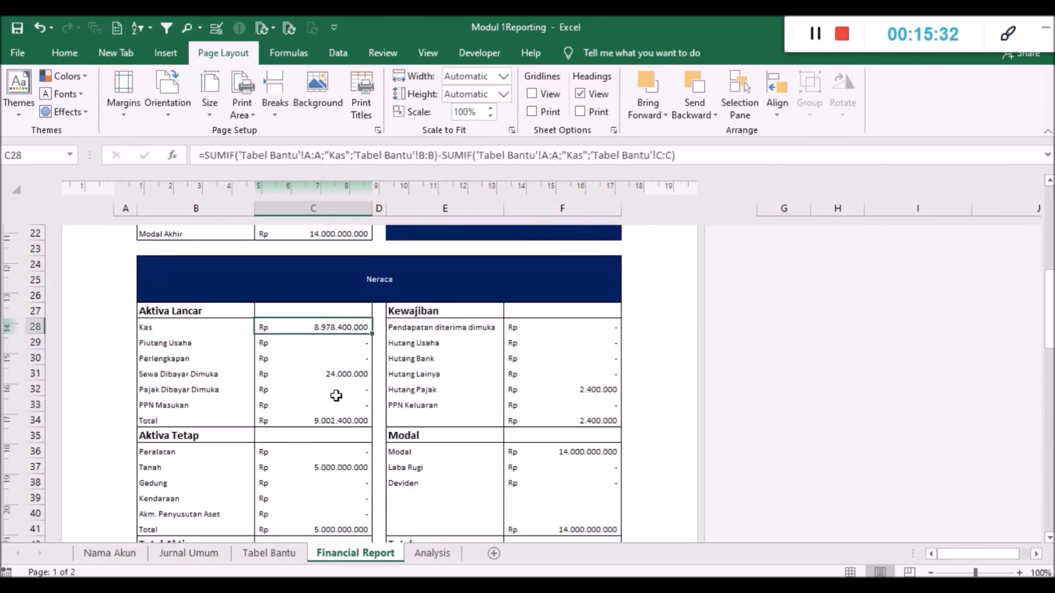
{"action": "scroll", "coordinate": [336, 394], "scroll_direction": "down", "scroll_amount": 14}
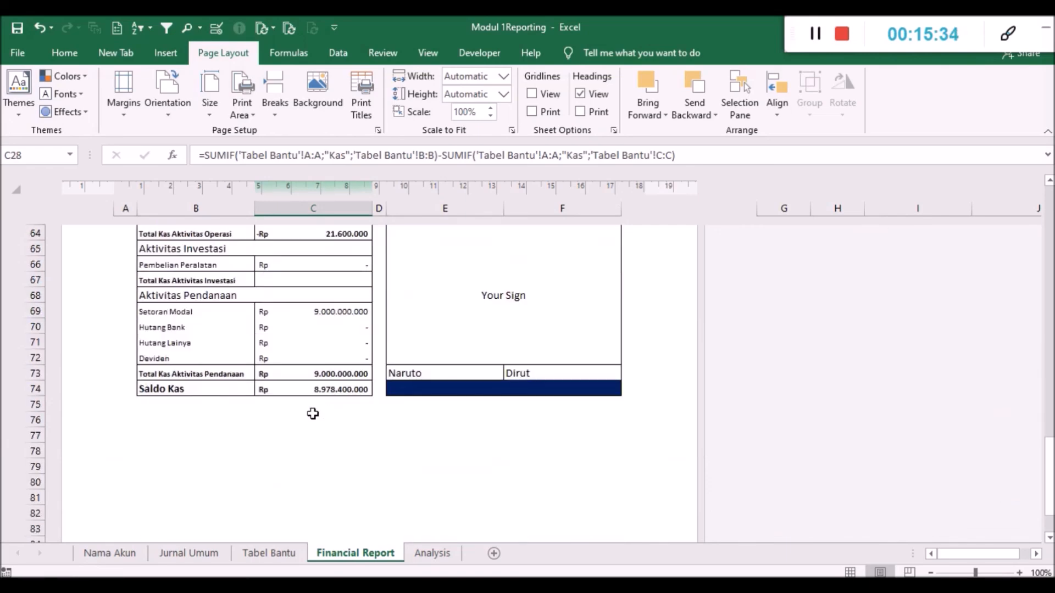
{"action": "scroll", "coordinate": [290, 442], "scroll_direction": "up", "scroll_amount": 20}
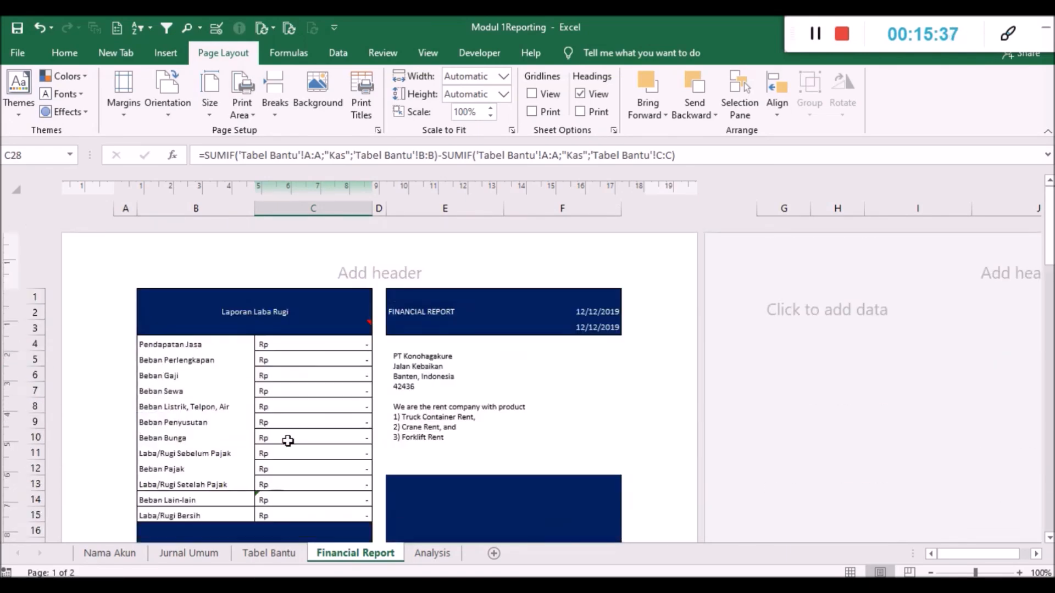
- Review the account names and their Keterangan descriptions on the Nama Akun sheet
{"action": "left_click", "coordinate": [113, 554]}
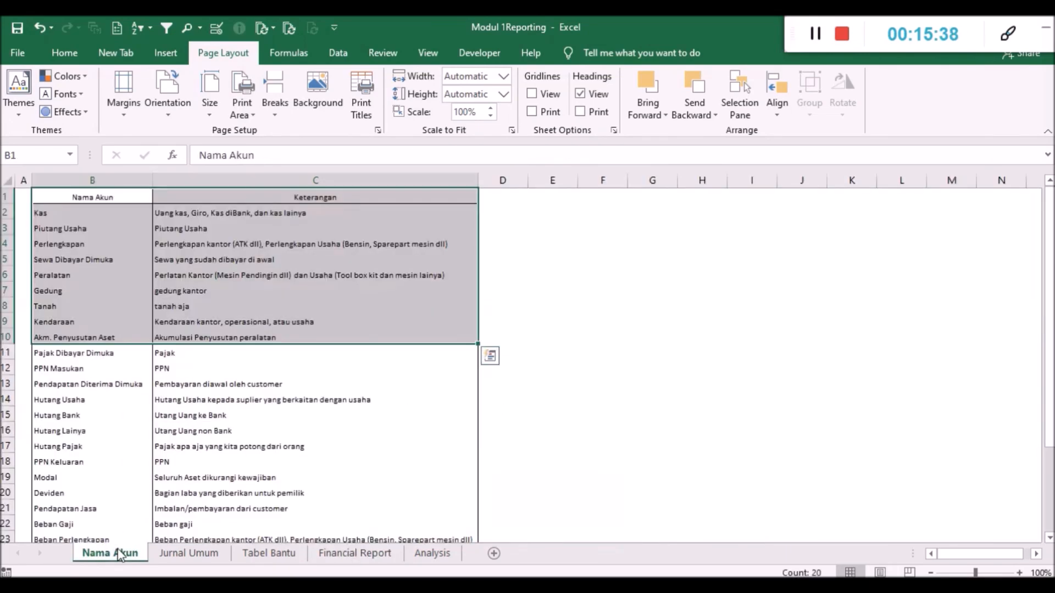
{"action": "left_click", "coordinate": [201, 556]}
{"action": "left_click", "coordinate": [107, 552]}
{"action": "left_click", "coordinate": [284, 337]}
{"action": "left_click", "coordinate": [280, 446]}
{"action": "left_click", "coordinate": [598, 339]}
{"action": "left_click", "coordinate": [460, 262]}
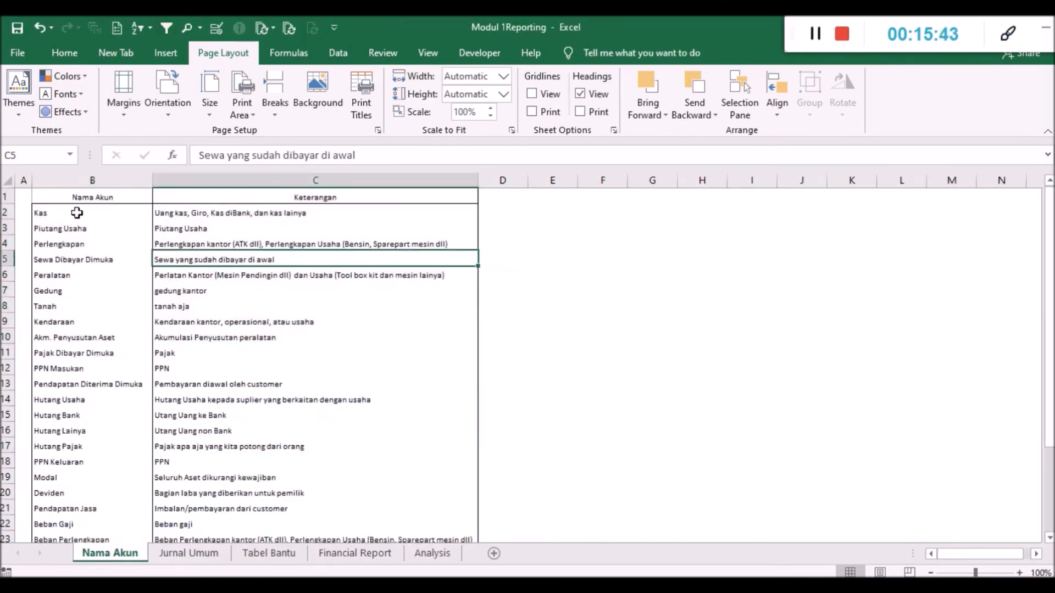
{"action": "left_click", "coordinate": [76, 213]}
{"action": "left_click", "coordinate": [120, 198]}
{"action": "left_click", "coordinate": [191, 199]}
{"action": "left_click", "coordinate": [570, 324]}
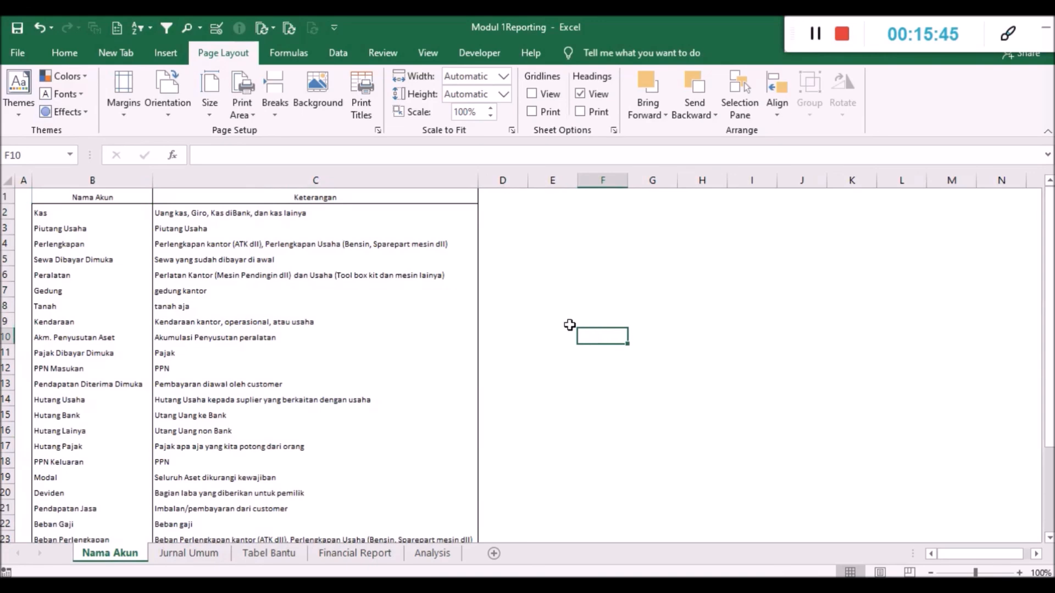
- Review the Jurnal Umum entries, the Tabel Bantu pivots and the resulting Laba Rugi, Perubahan Modal and Neraca statements on the Financial Report sheet
{"action": "left_click", "coordinate": [219, 559]}
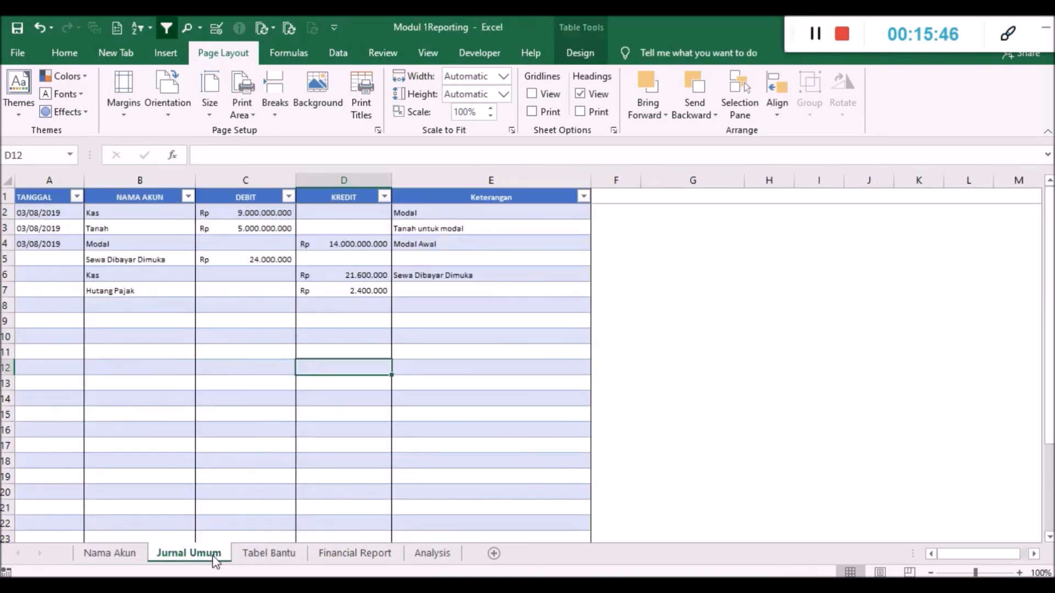
{"action": "left_click", "coordinate": [248, 555]}
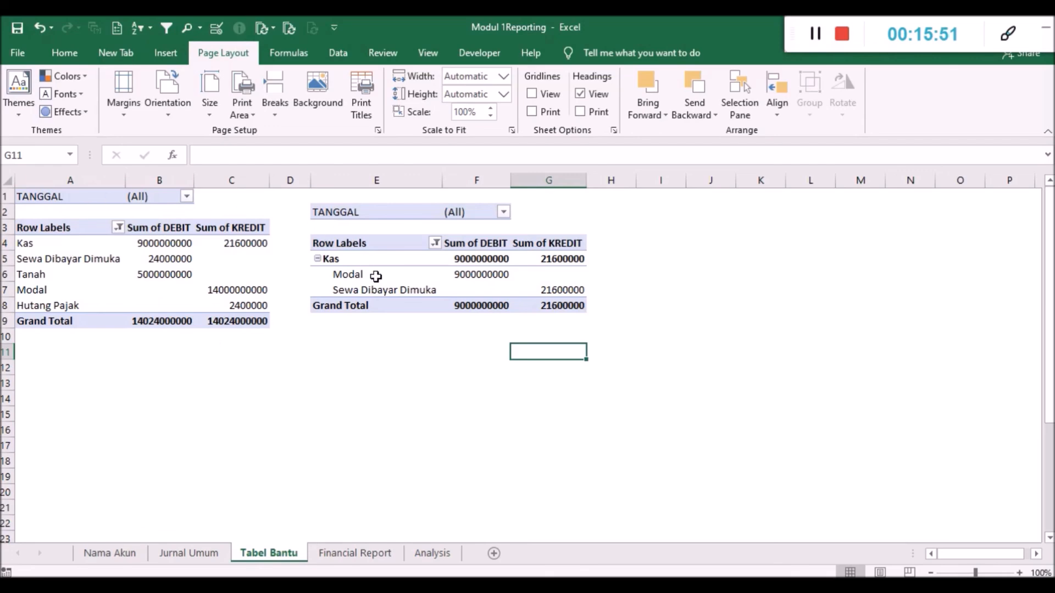
{"action": "left_click", "coordinate": [346, 553]}
{"action": "scroll", "coordinate": [361, 360], "scroll_direction": "down", "scroll_amount": 8}
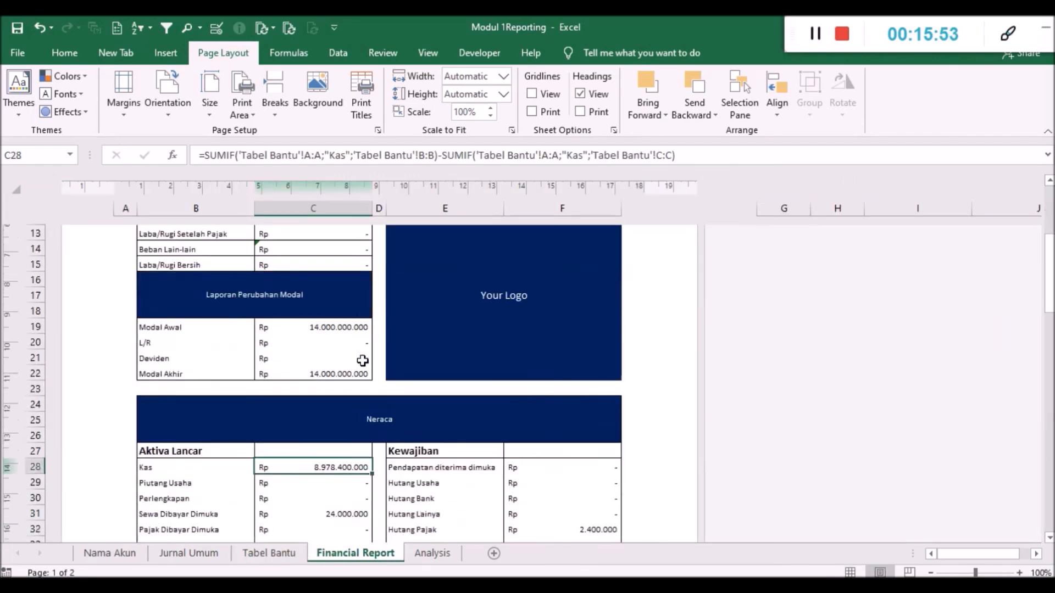
{"action": "scroll", "coordinate": [359, 362], "scroll_direction": "down", "scroll_amount": 2}
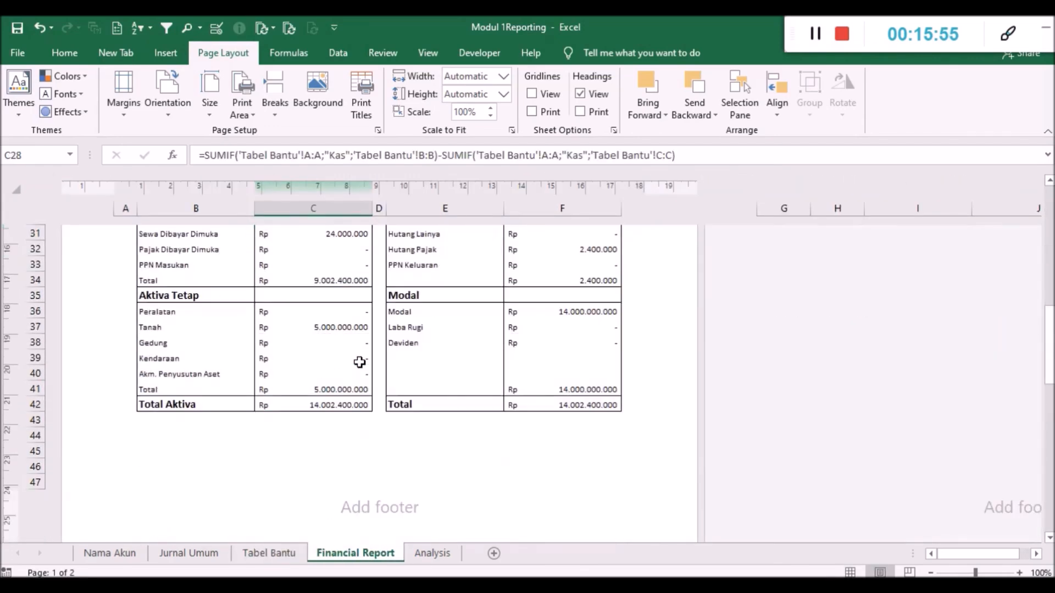
{"action": "scroll", "coordinate": [362, 370], "scroll_direction": "up", "scroll_amount": 10}
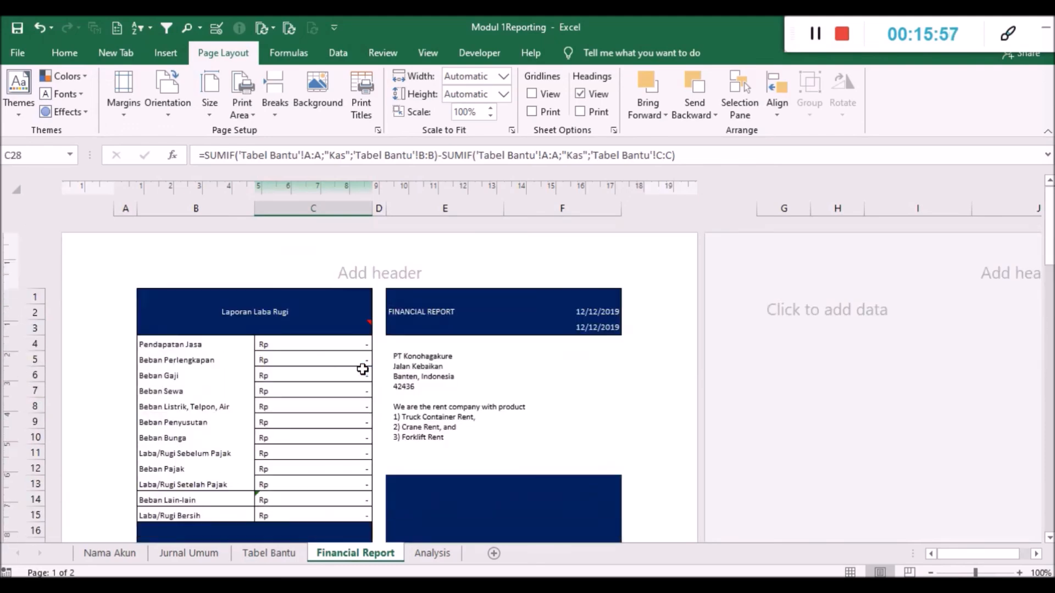
{"action": "scroll", "coordinate": [362, 369], "scroll_direction": "down", "scroll_amount": 10}
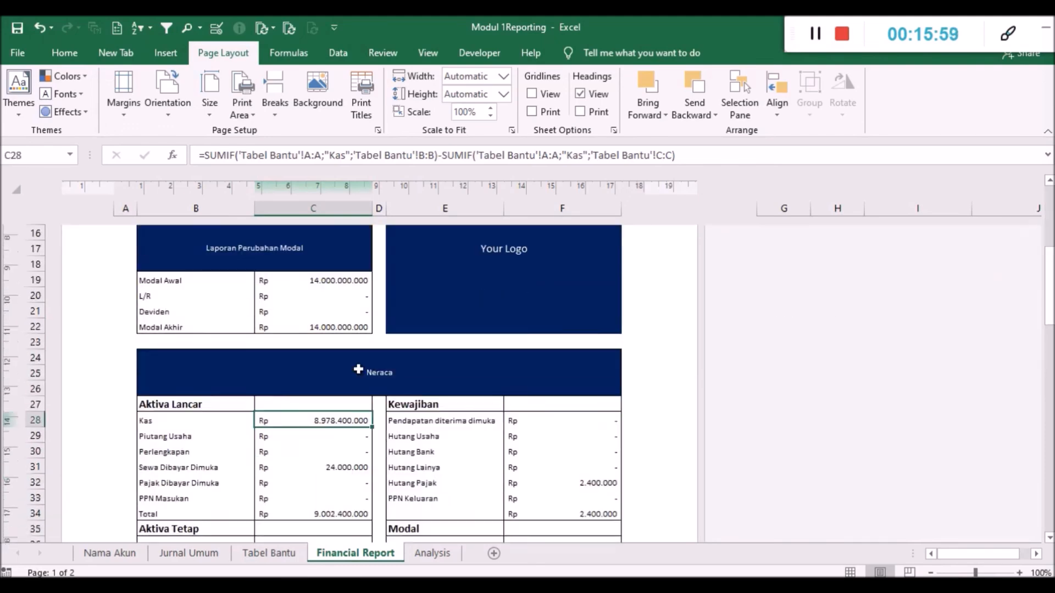